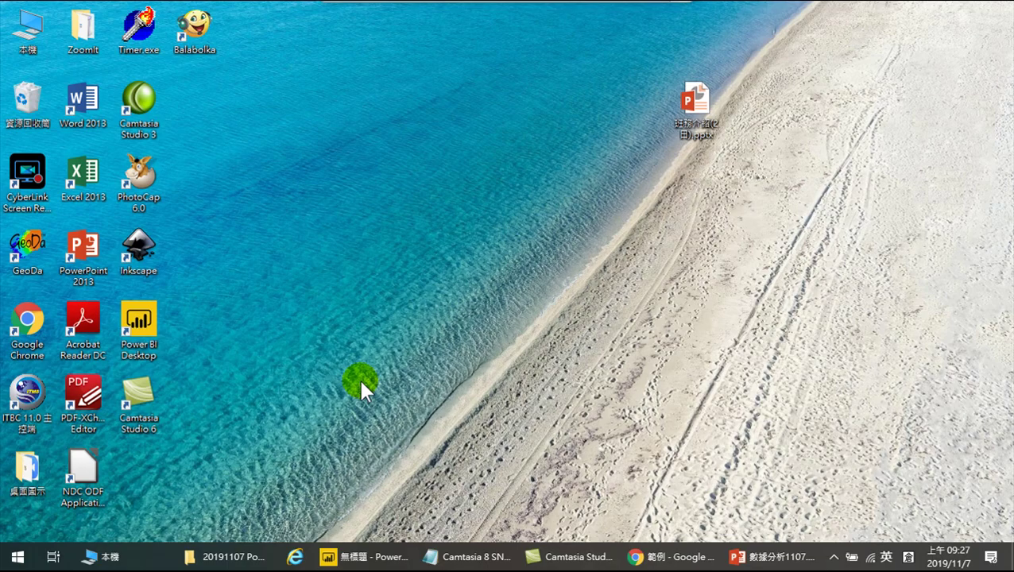
Bring the Chrome window with the 範例 Drive folder forward and close it
click(672, 555)
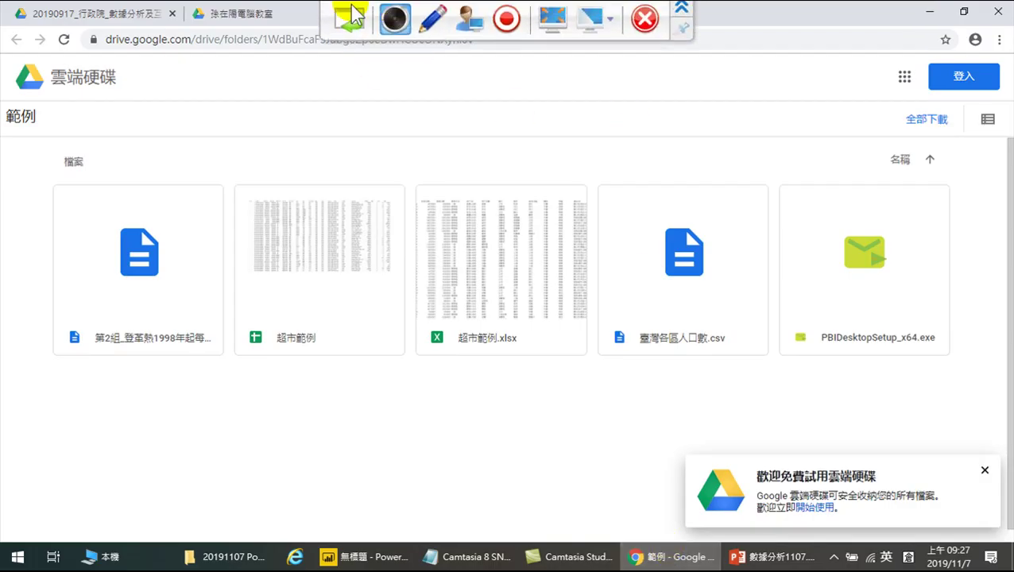
click(998, 13)
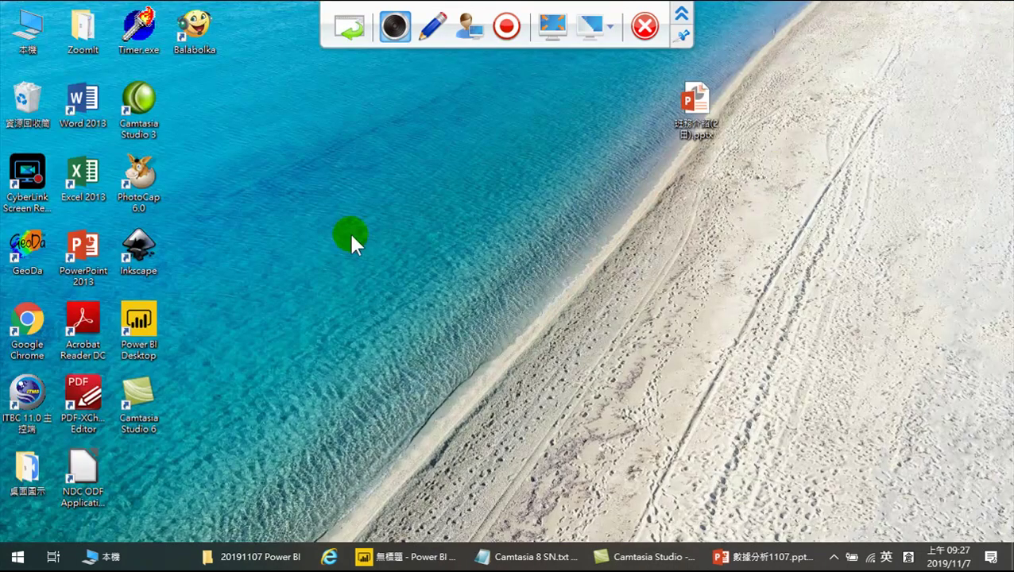
Launch a new Google Chrome window from the desktop shortcut
double_click(31, 322)
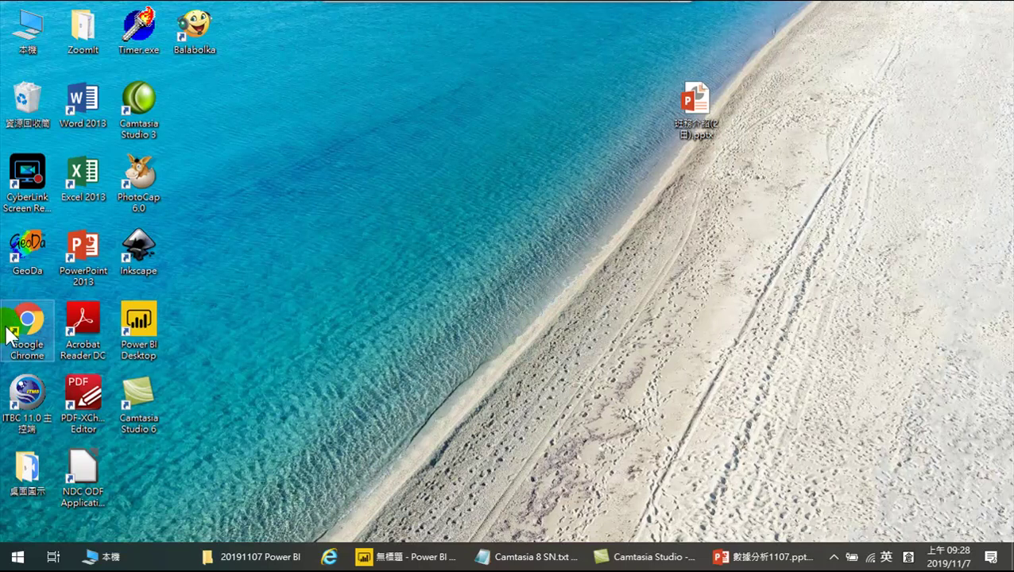
double_click(32, 322)
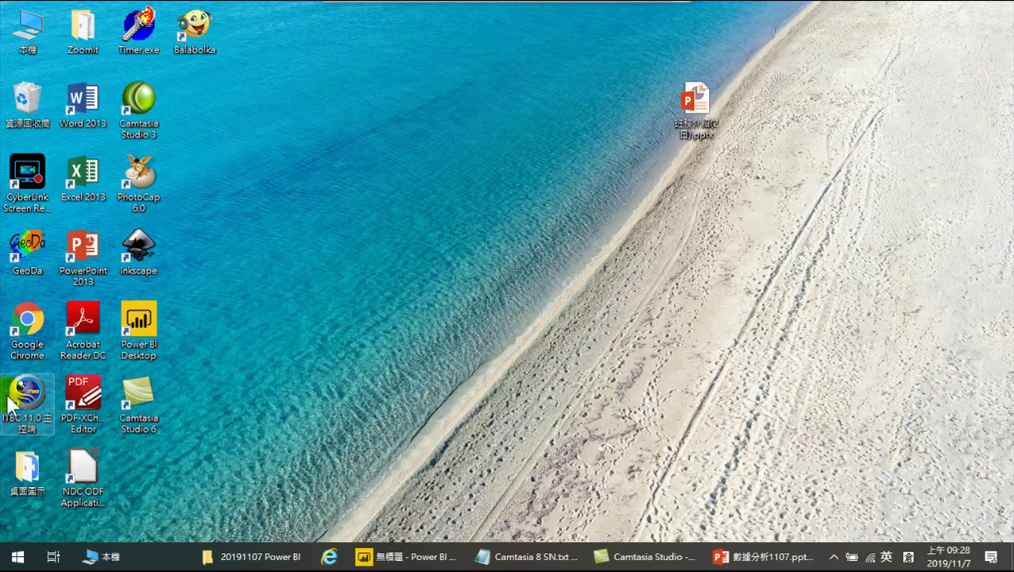
double_click(30, 321)
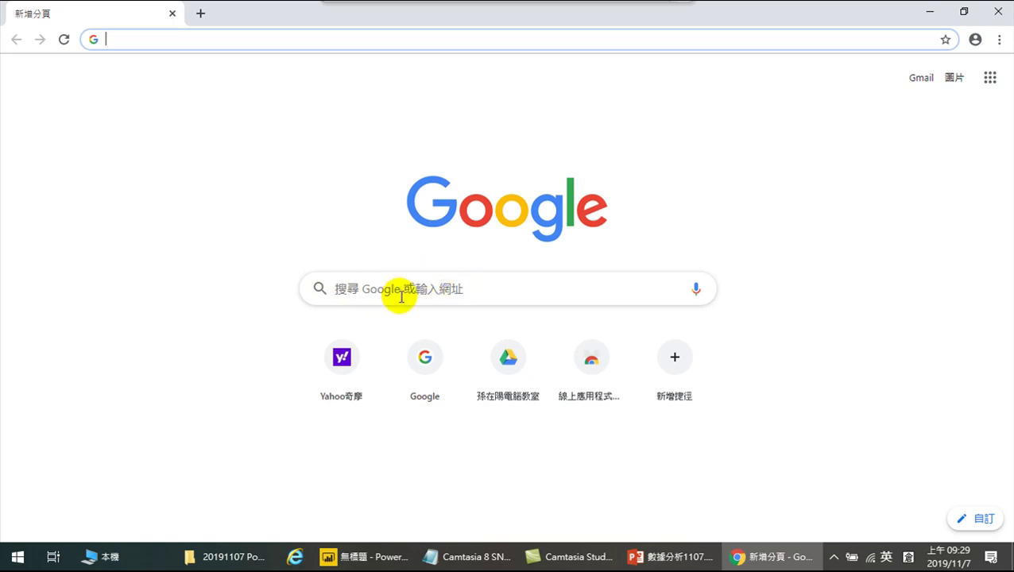
click(112, 39)
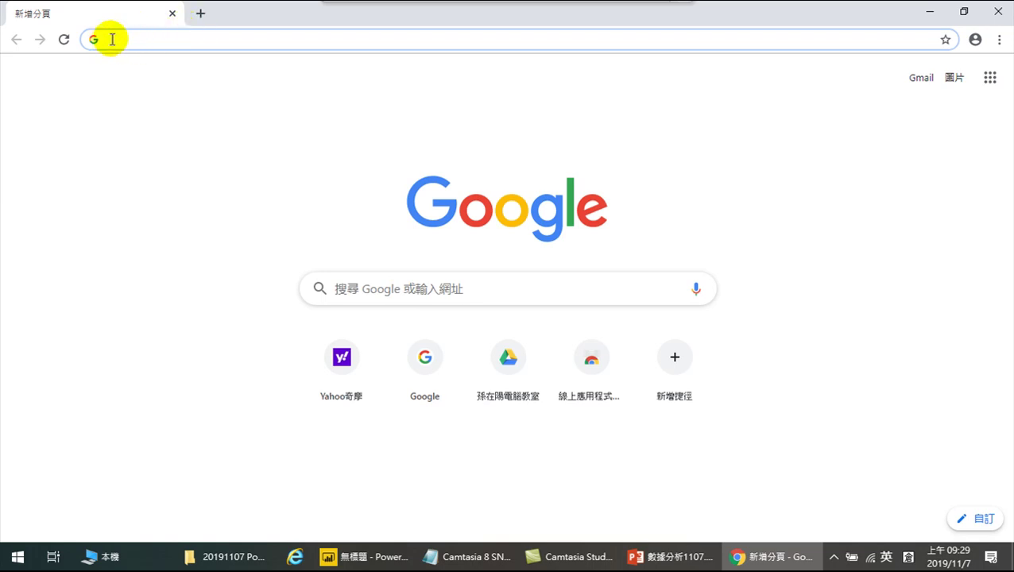
text(htt)
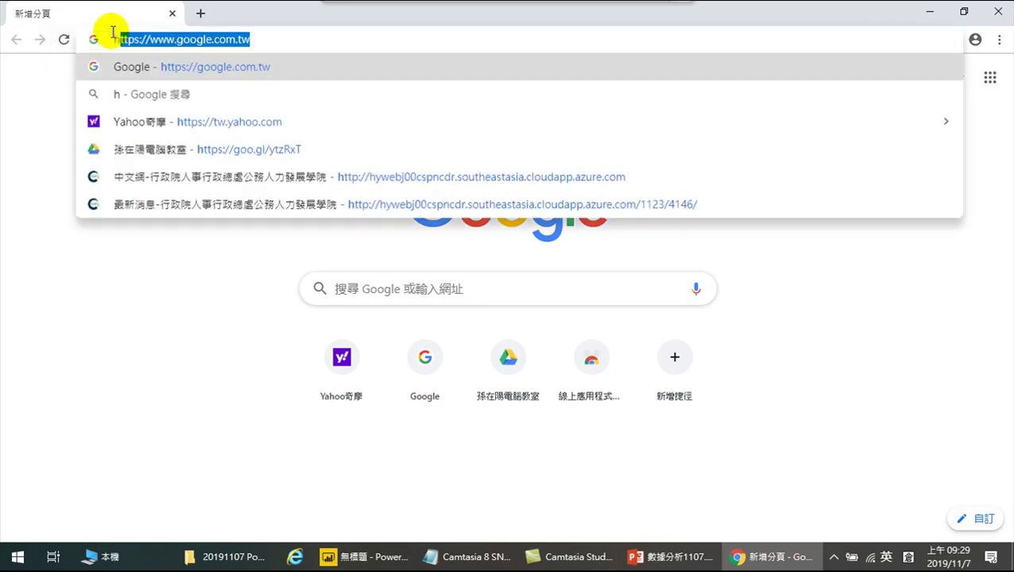
text(ps)
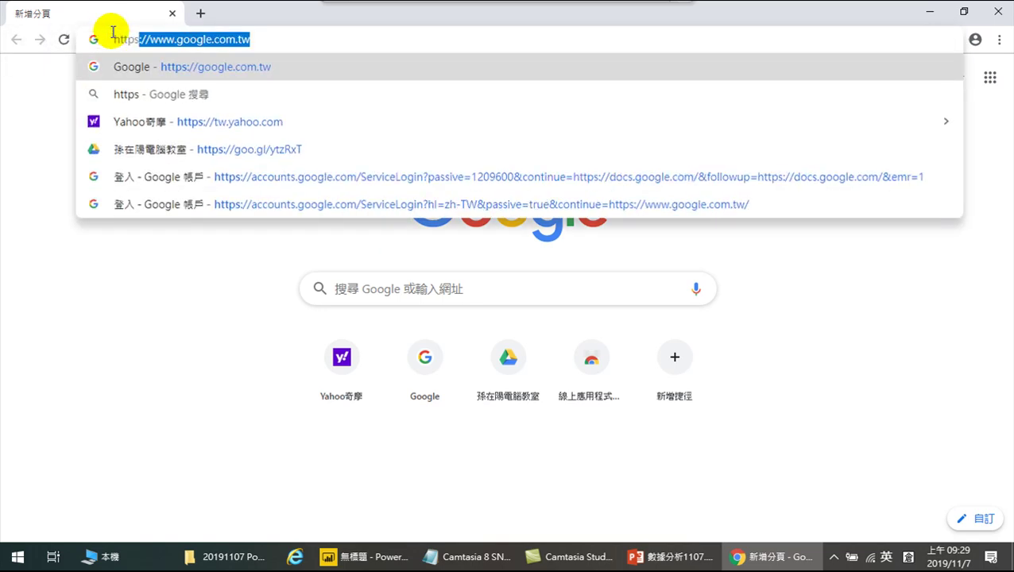
text(://)
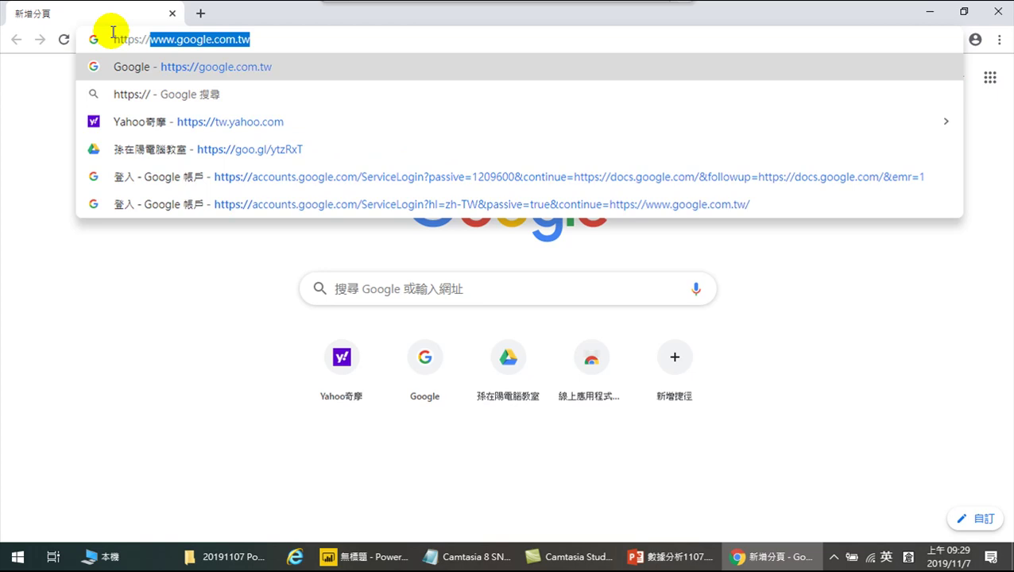
text(goo.gl)
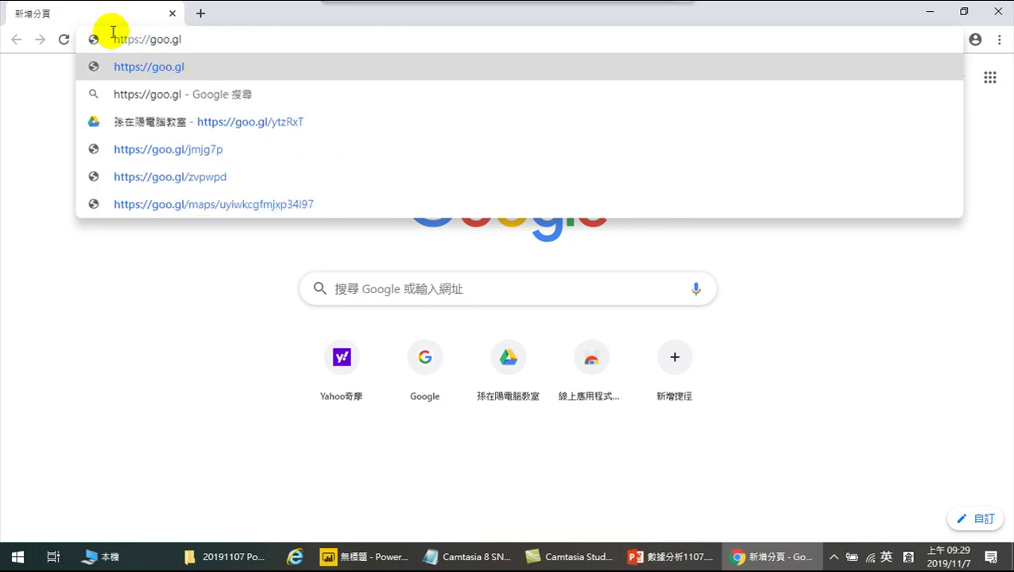
text(/ytzR)
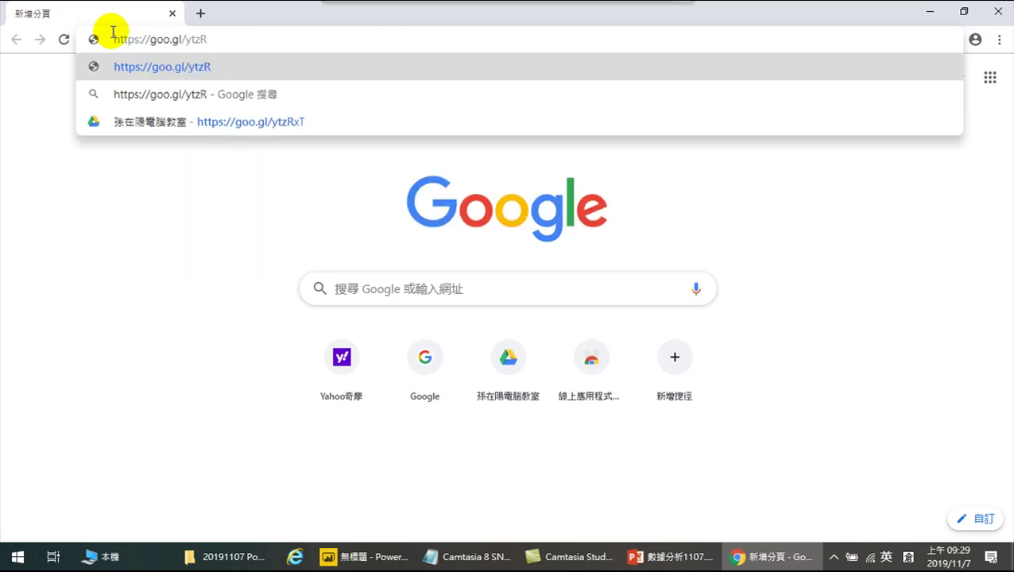
text(xT)
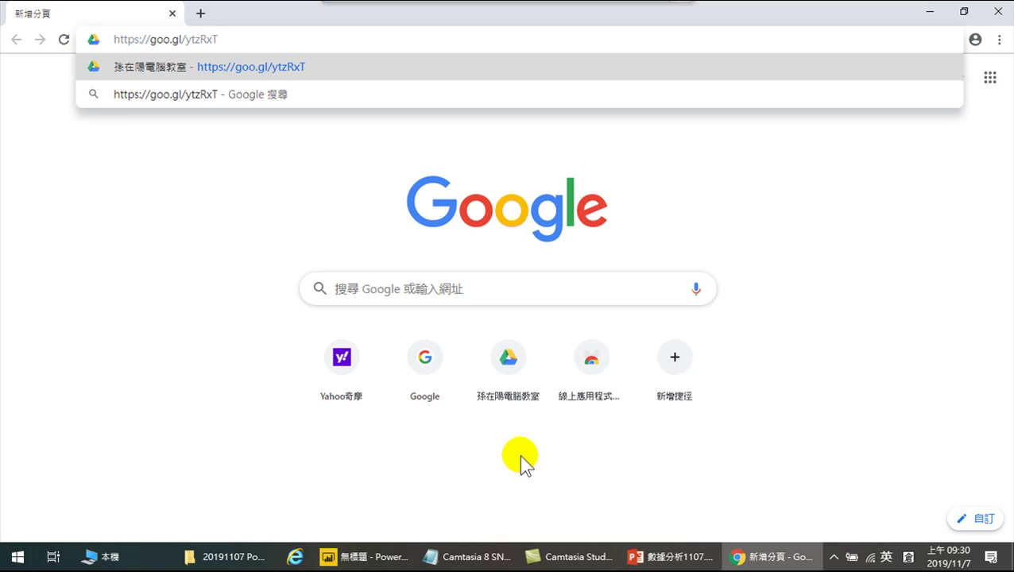
key(Return)
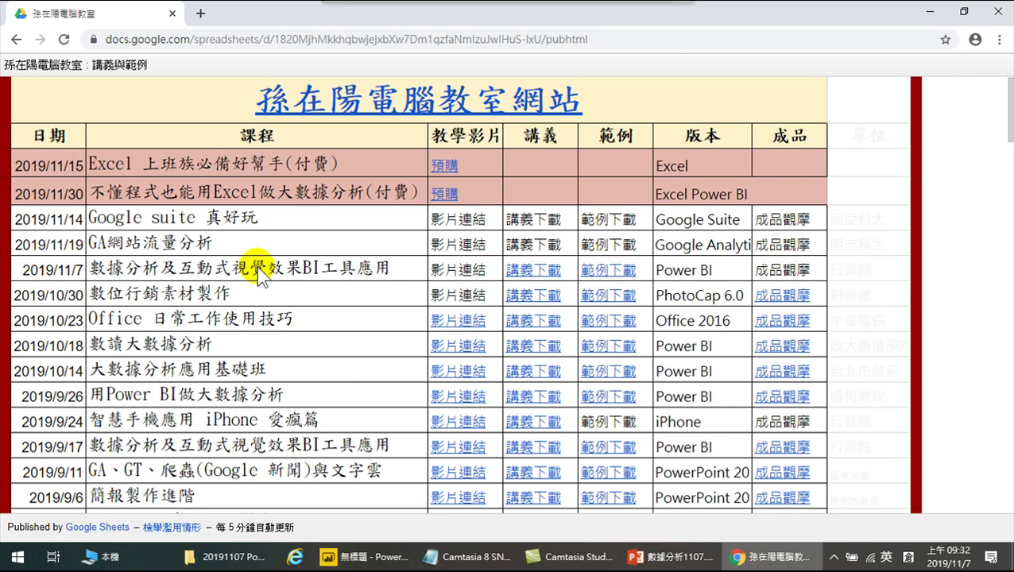
scroll(213, 357, down, 1)
scroll(213, 358, down, 4)
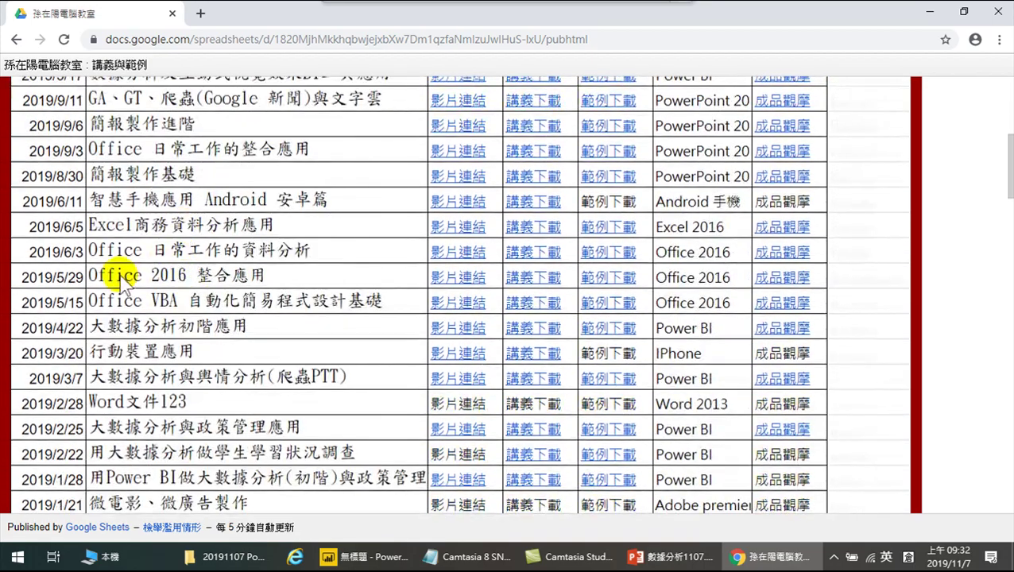
scroll(123, 286, down, 6)
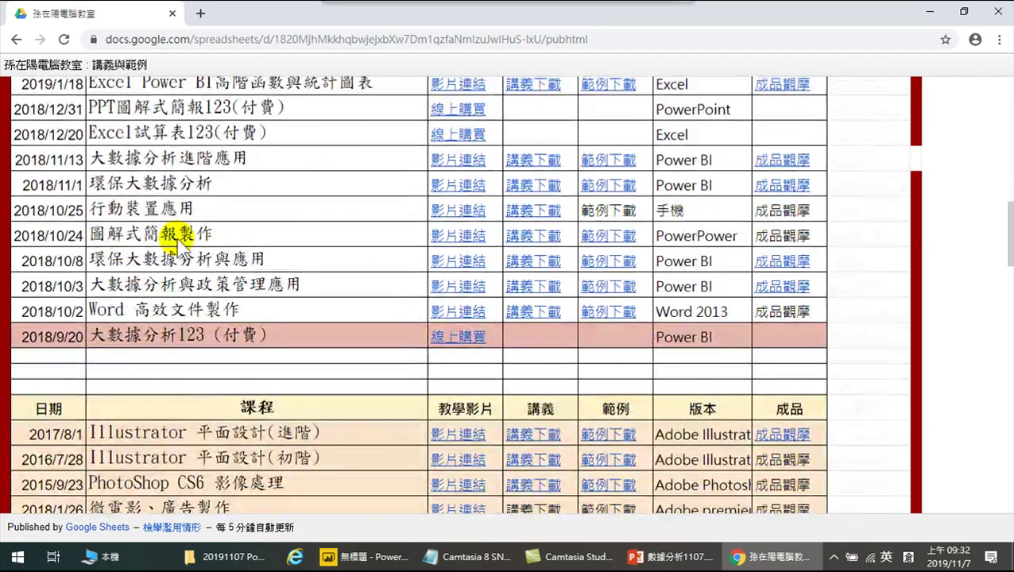
scroll(199, 255, down, 5)
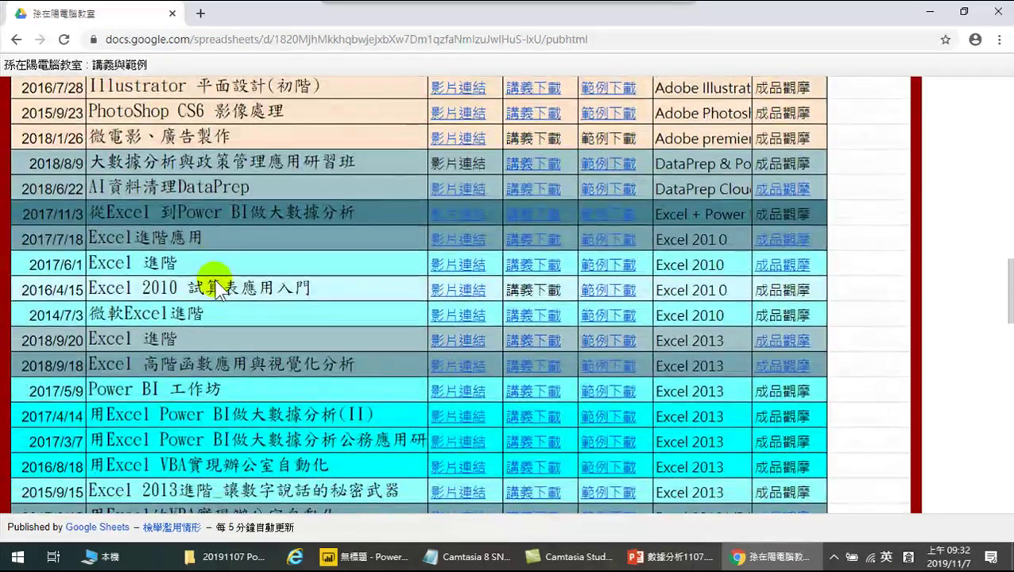
scroll(216, 284, down, 2)
scroll(217, 286, up, 4)
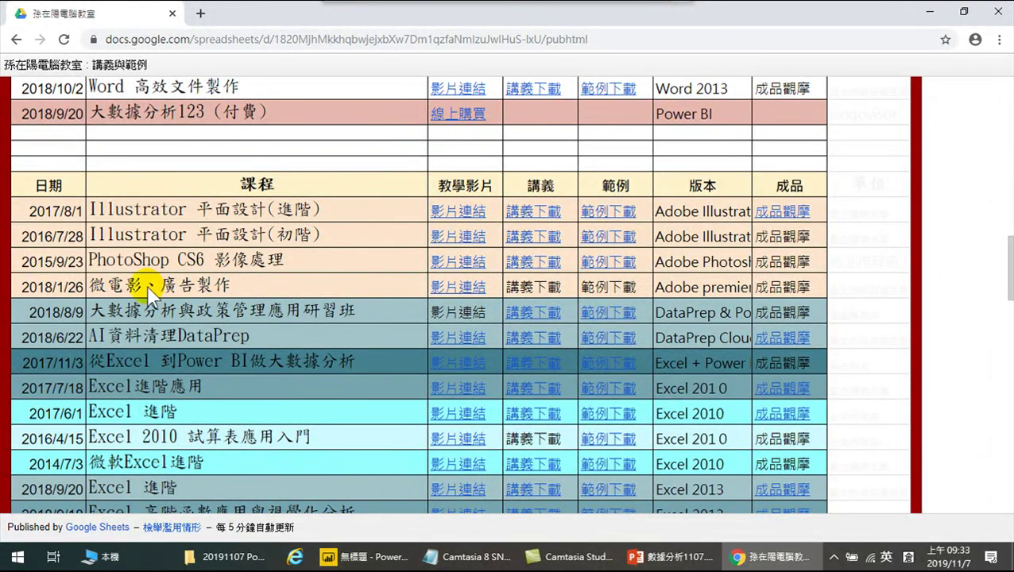
scroll(156, 287, down, 2)
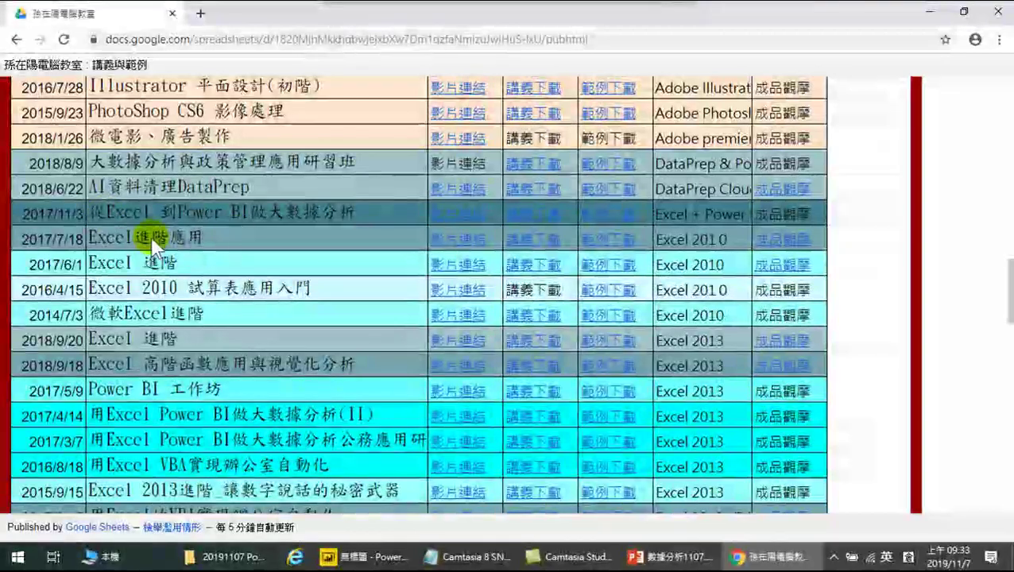
scroll(190, 295, down, 3)
scroll(190, 295, down, 3)
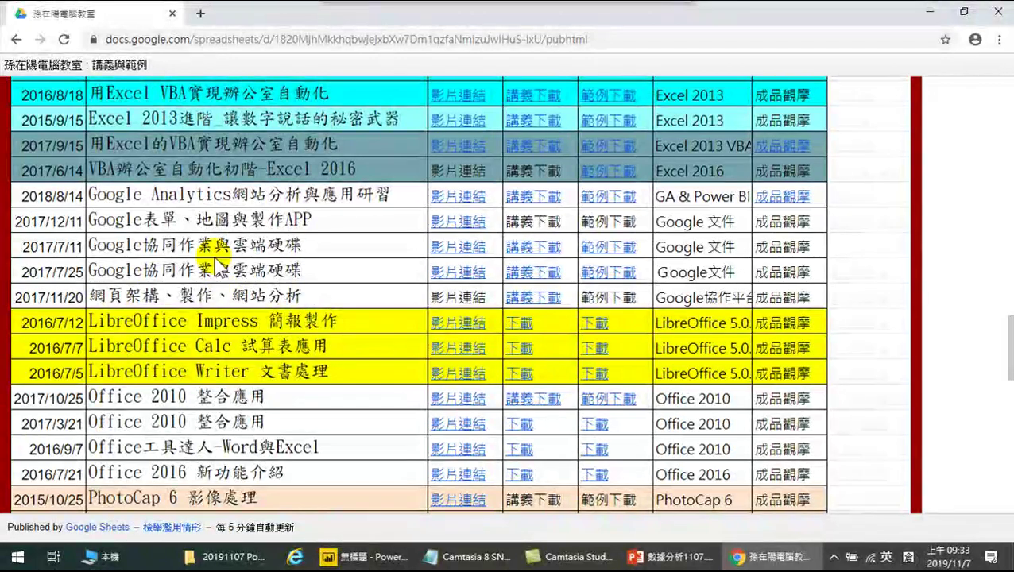
scroll(278, 191, down, 3)
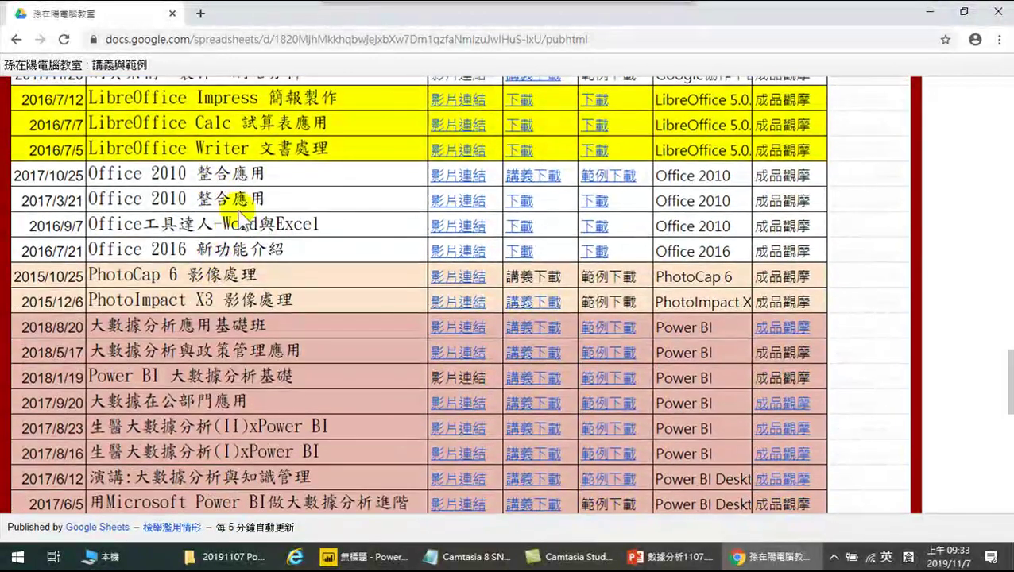
scroll(209, 290, down, 3)
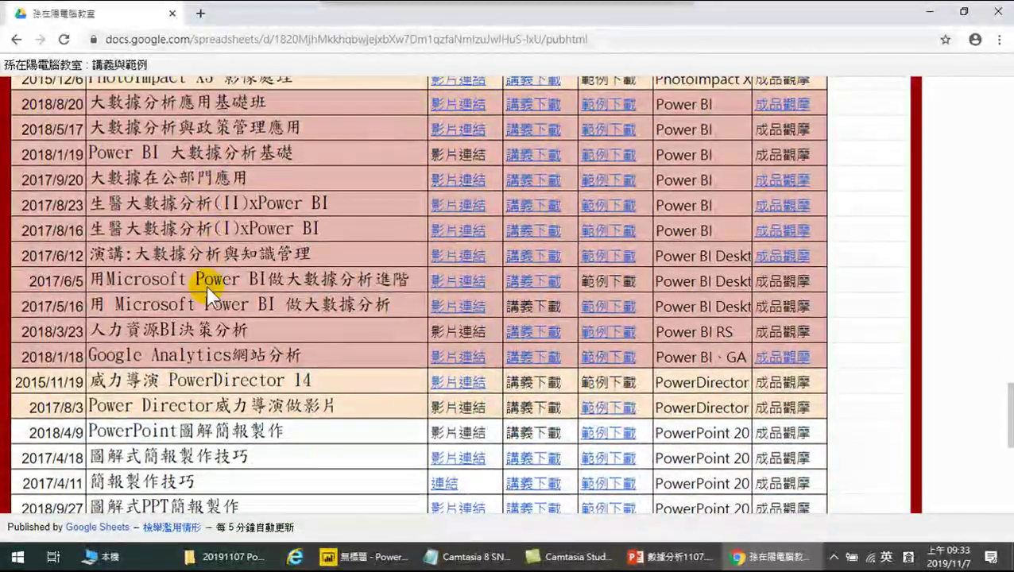
scroll(283, 286, up, 10)
scroll(283, 256, up, 15)
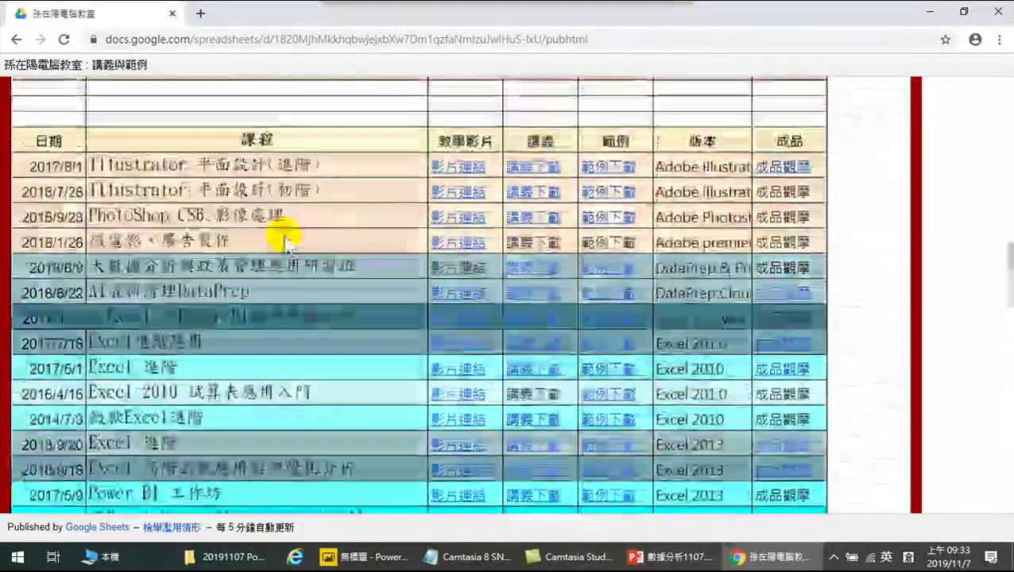
scroll(304, 230, up, 2)
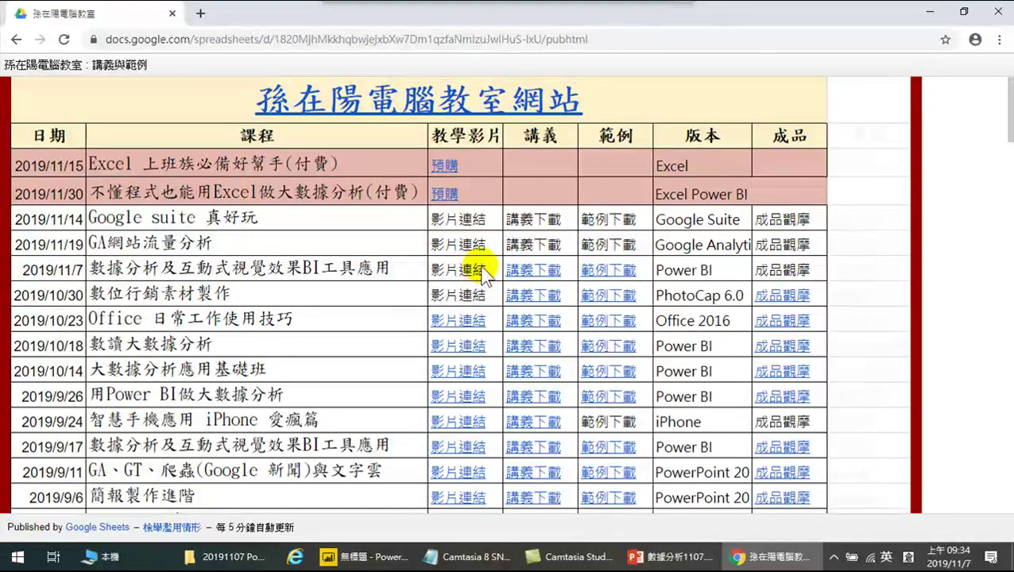
Follow the 範例下載 link in the 2019/11/7 row to reach the 範例 Drive folder
click(603, 267)
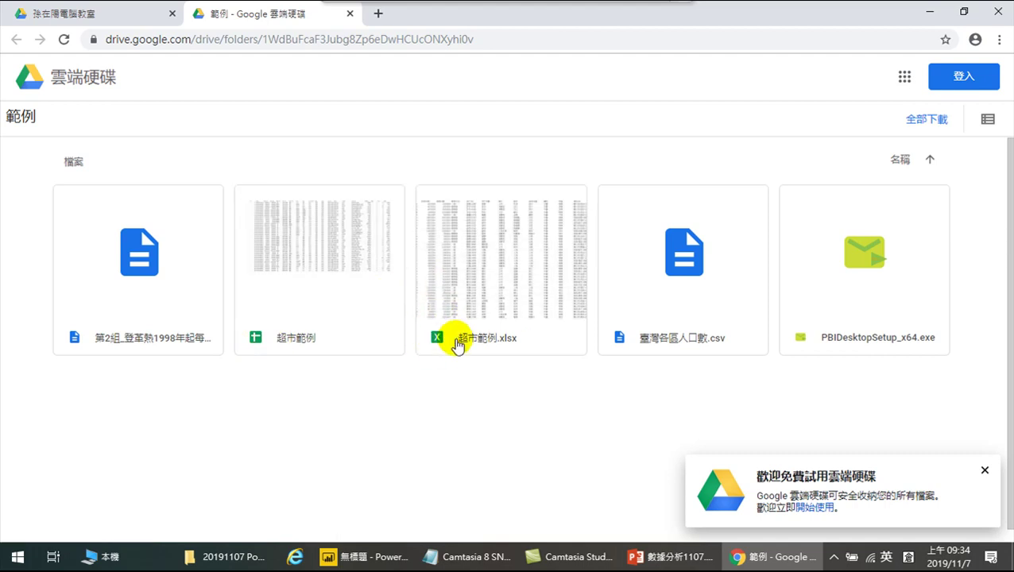
mouse_move(453, 226)
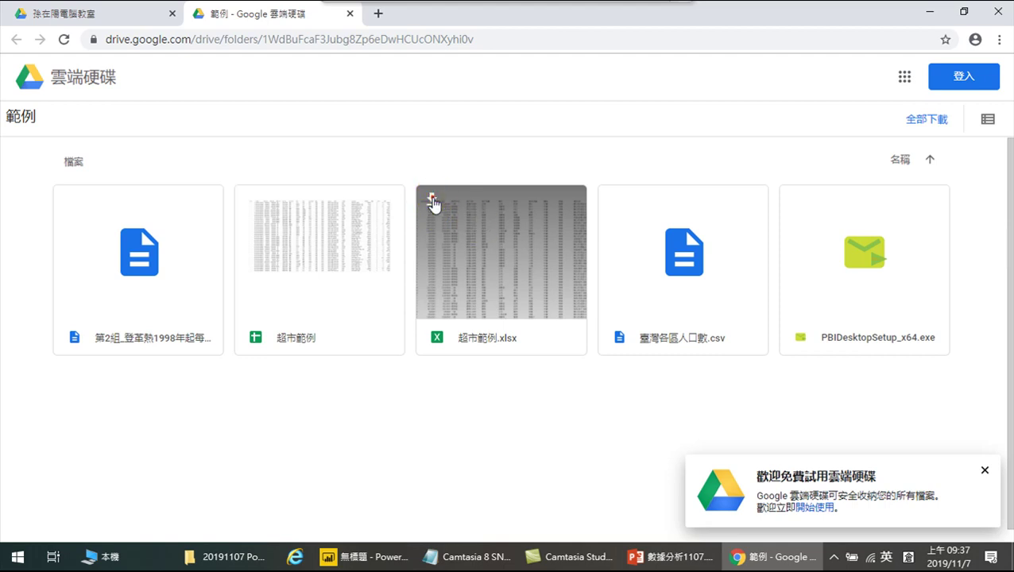
Download 超市範例.xlsx from the 範例 folder and dismiss the Drive welcome notice
click(433, 203)
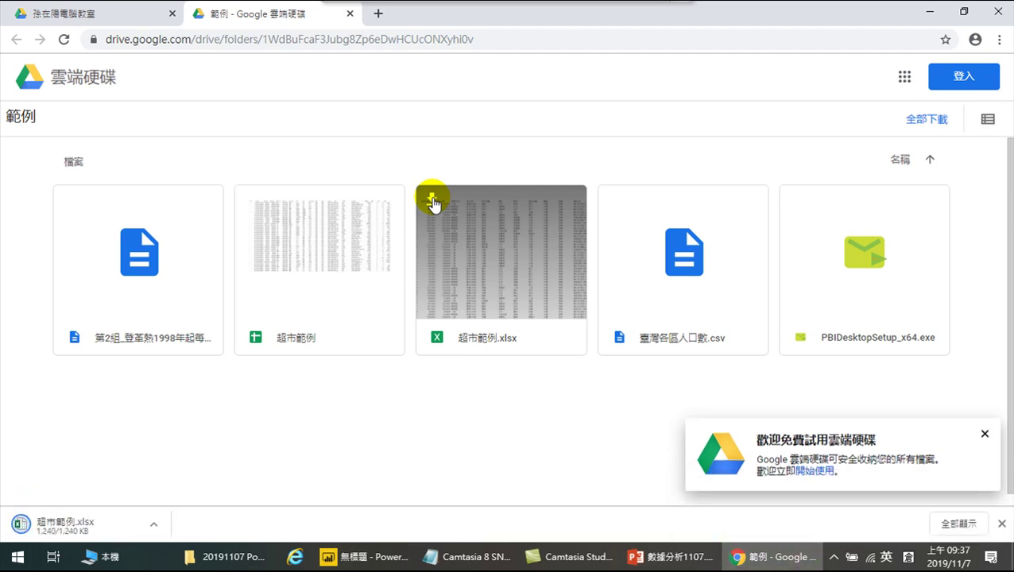
click(984, 434)
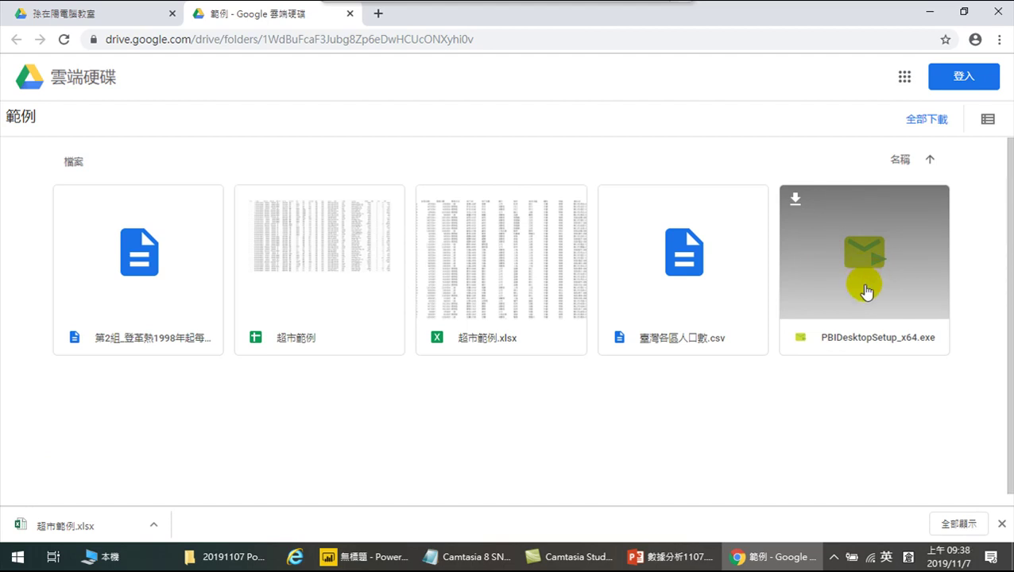
Close Chrome, then bring up Power BI Desktop and discard its auto-recovered files
click(999, 13)
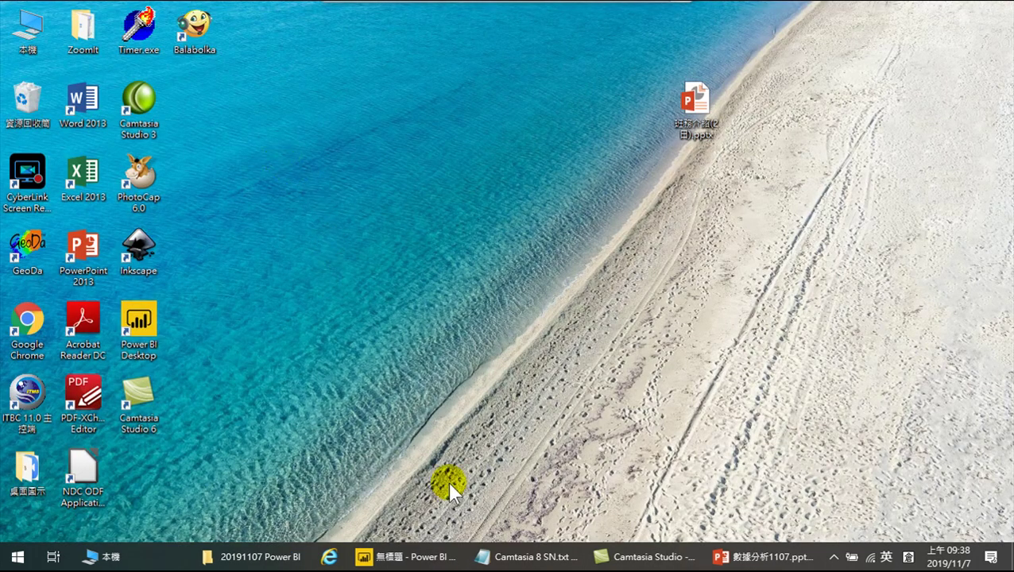
click(404, 556)
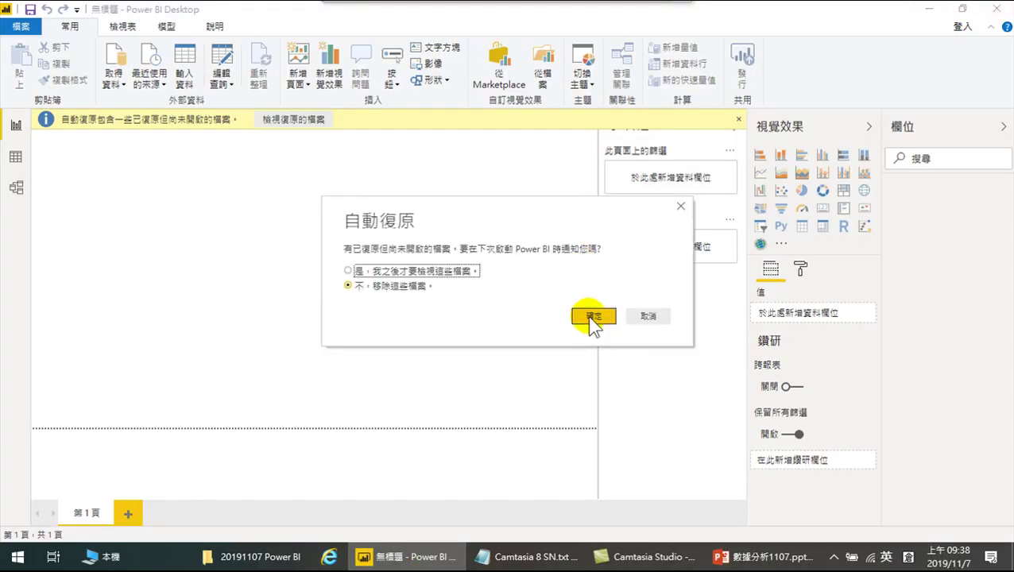
click(592, 318)
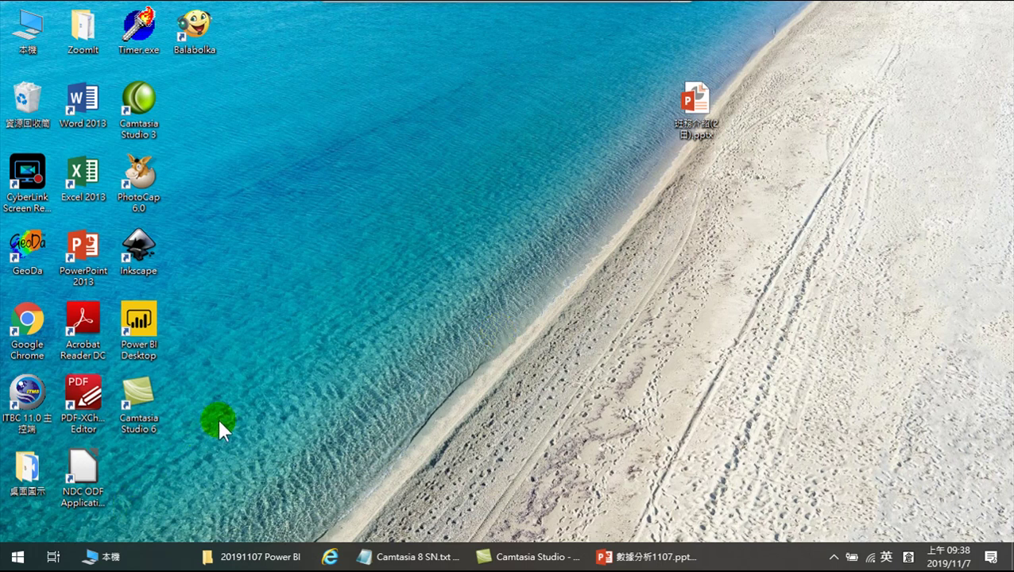
Close the open folder window from its taskbar menu
right_click(267, 554)
click(236, 524)
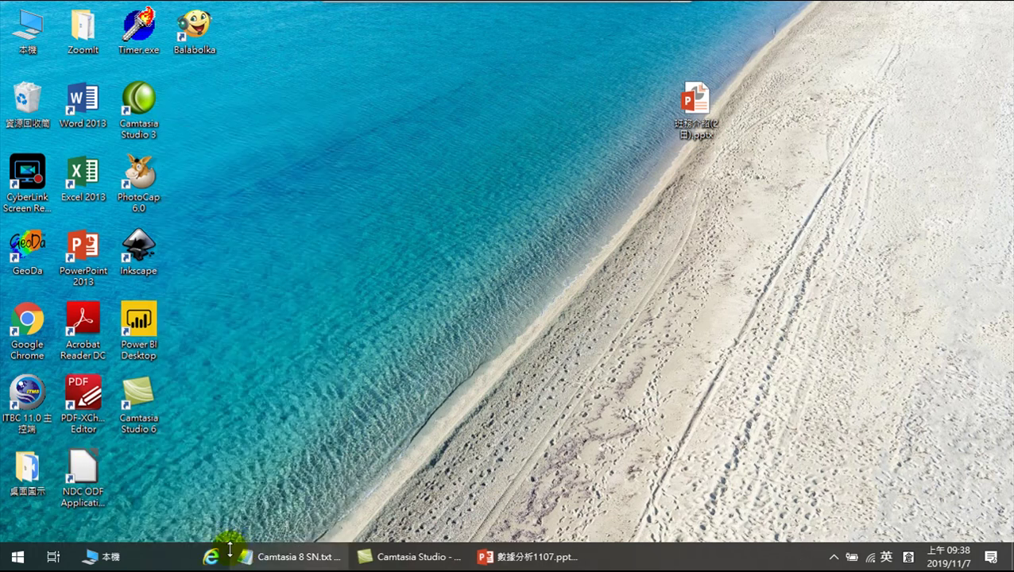
click(373, 389)
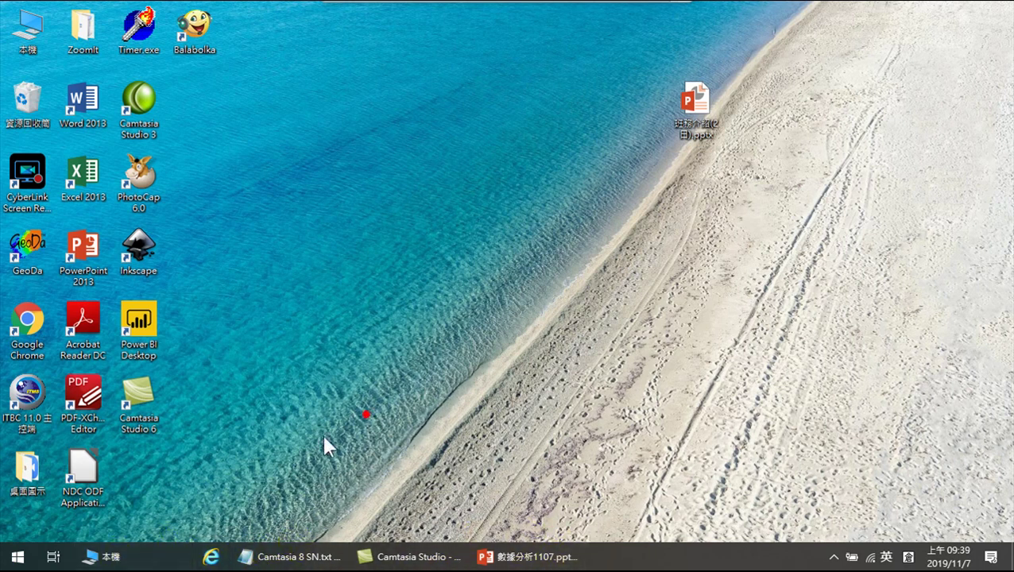
Close the Notepad text notes window
click(15, 554)
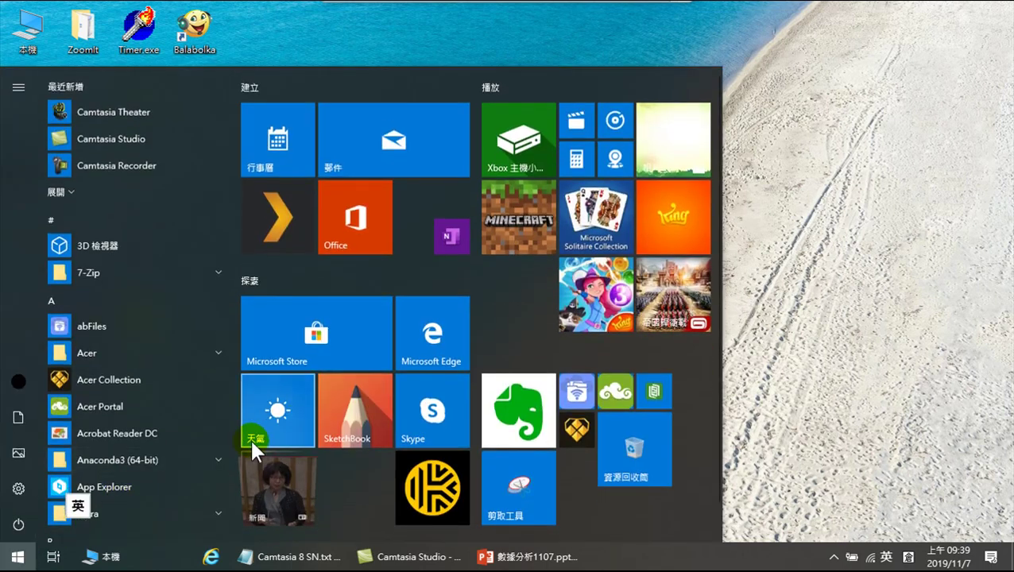
click(832, 305)
click(274, 557)
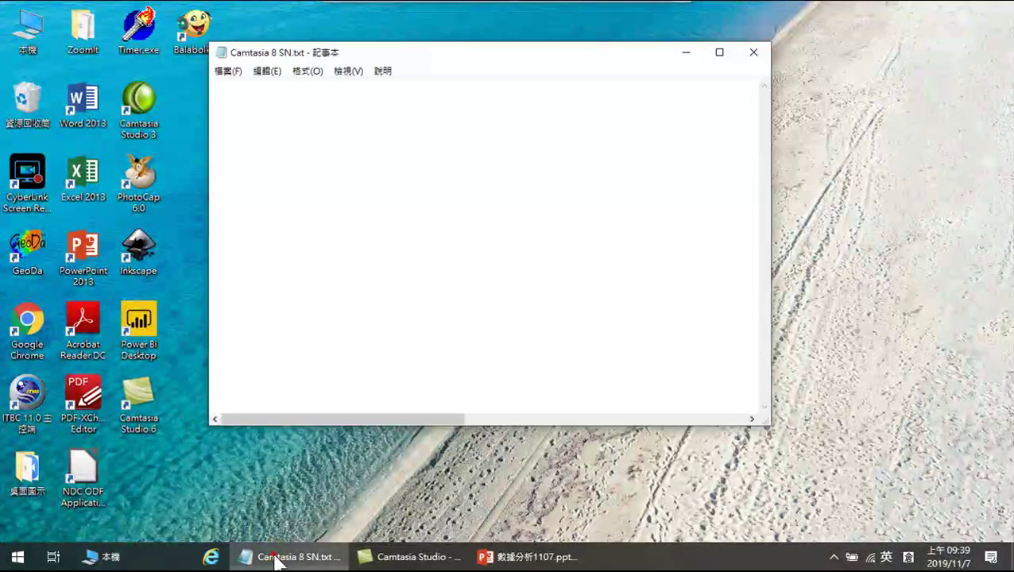
click(754, 52)
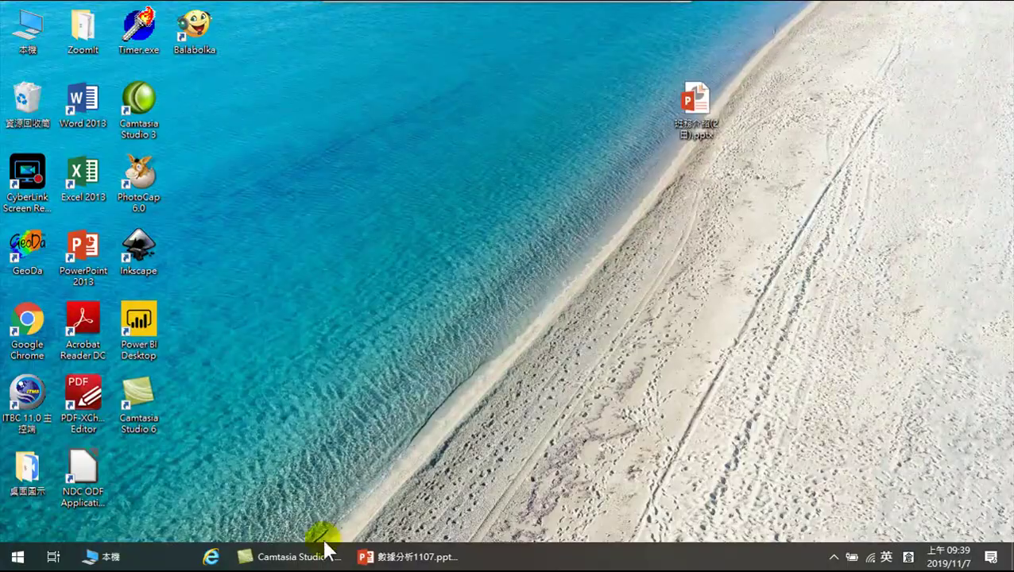
Minimize the Camtasia recorder and close the This PC window
click(326, 549)
click(924, 14)
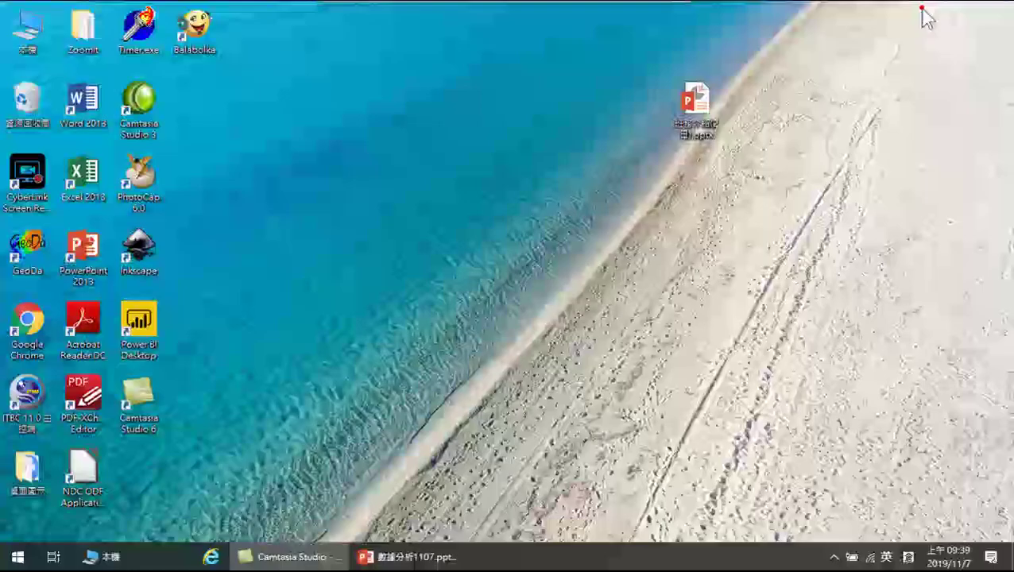
click(138, 561)
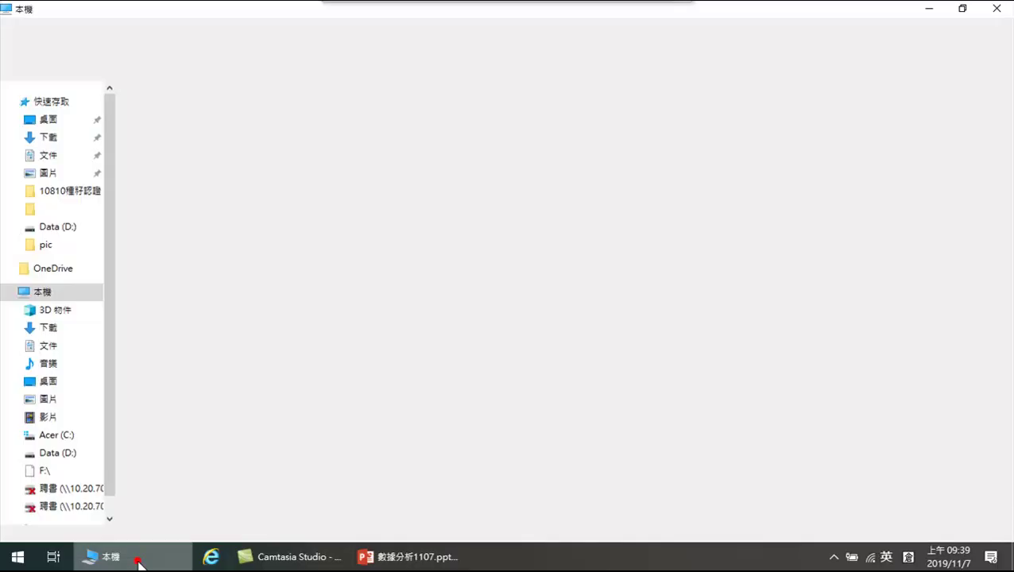
click(996, 8)
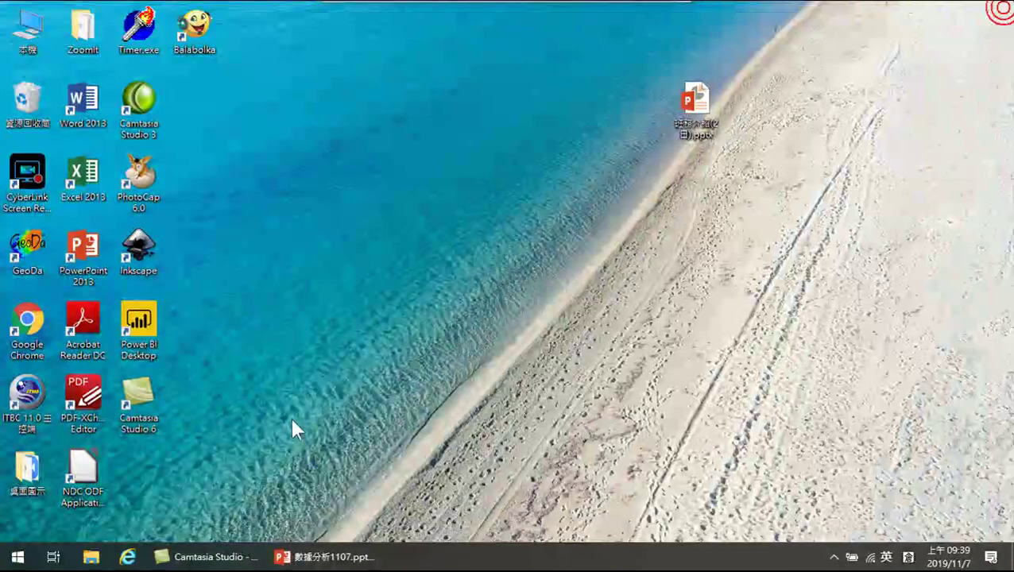
Open File Explorer on the 下載 Downloads folder containing 超市範例.xlsx
click(94, 560)
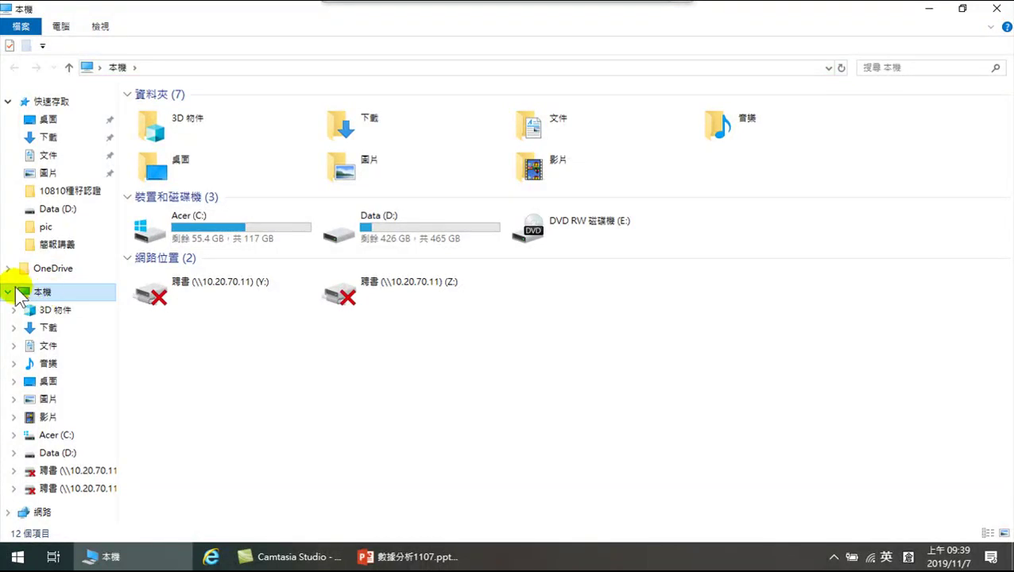
click(47, 328)
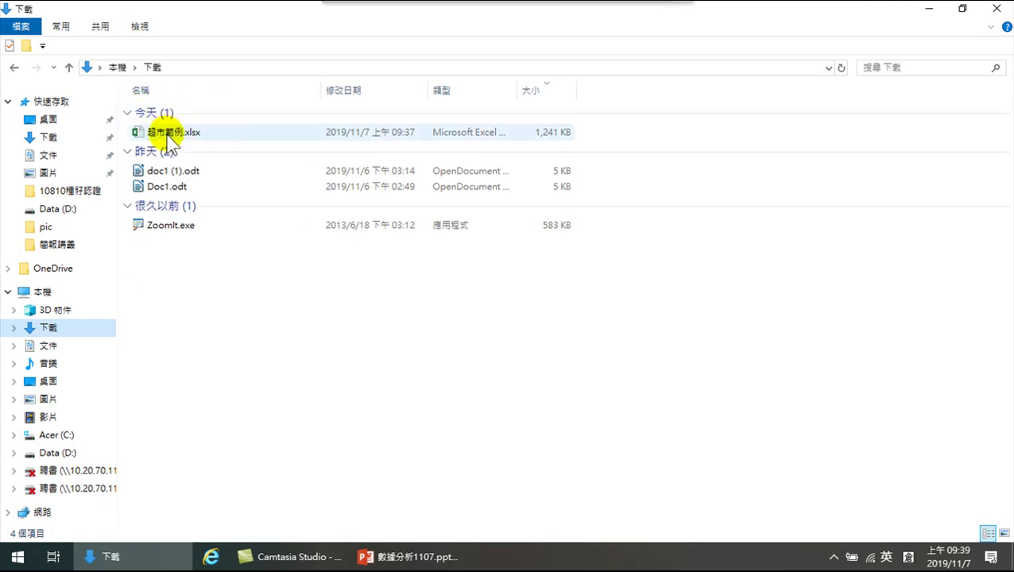
mouse_move(169, 143)
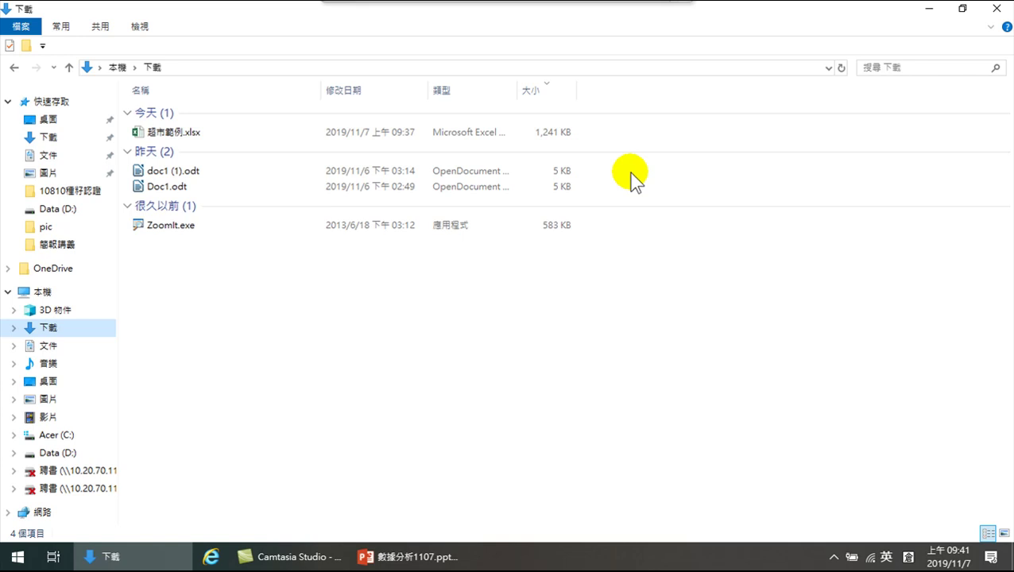
click(167, 135)
Open 超市範例.xlsx in Excel, select D4:G14 to view statistics, then pick C11
double_click(168, 135)
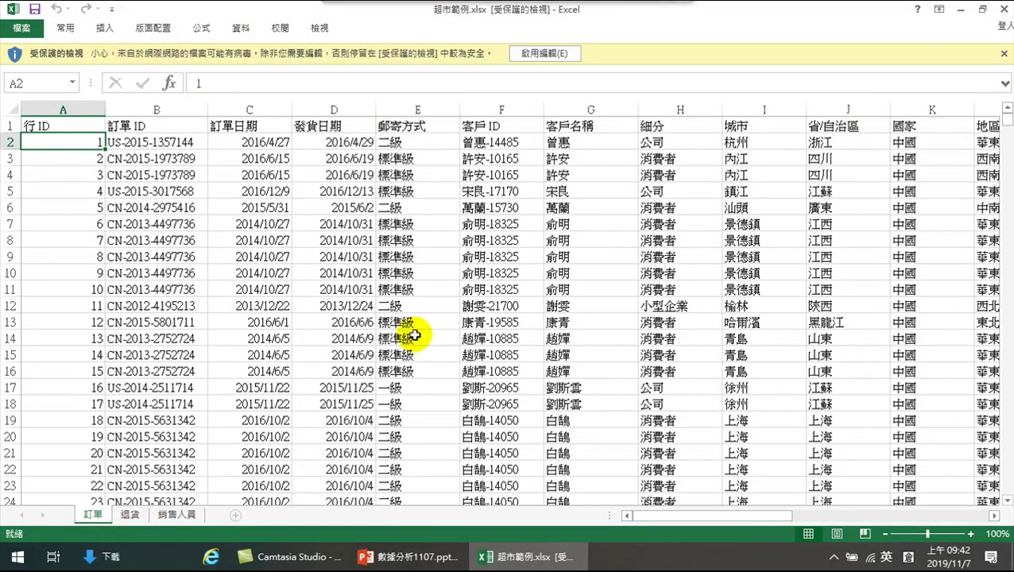
drag(318, 177, 596, 336)
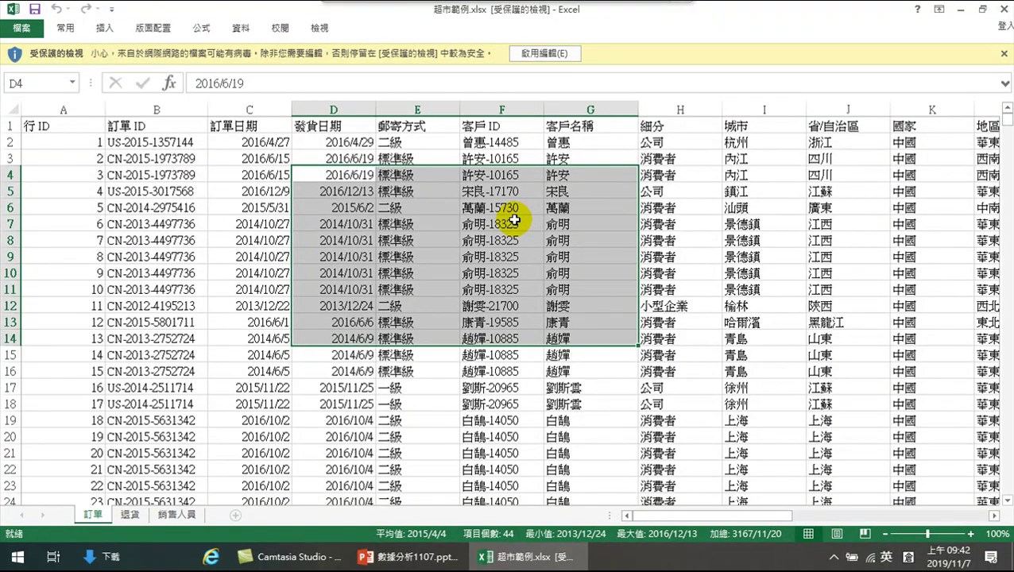
click(253, 289)
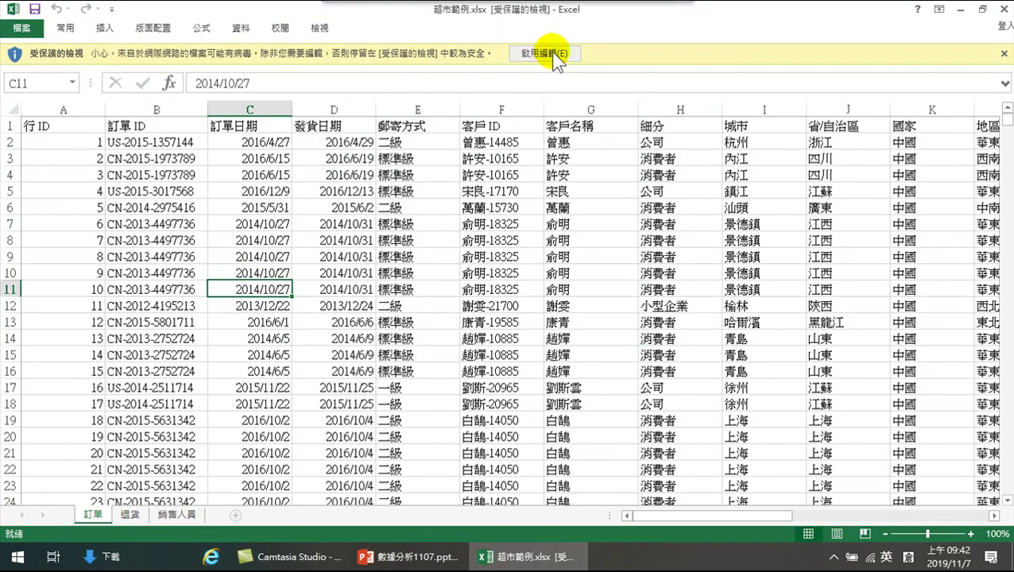
Enable editing on the Protected View 超市範例.xlsx workbook
click(548, 53)
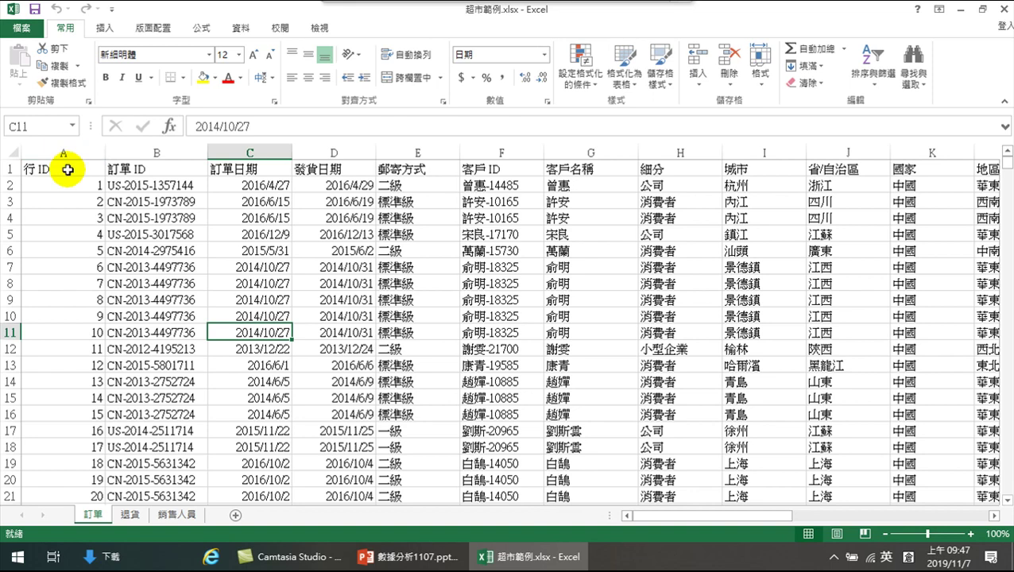
click(70, 183)
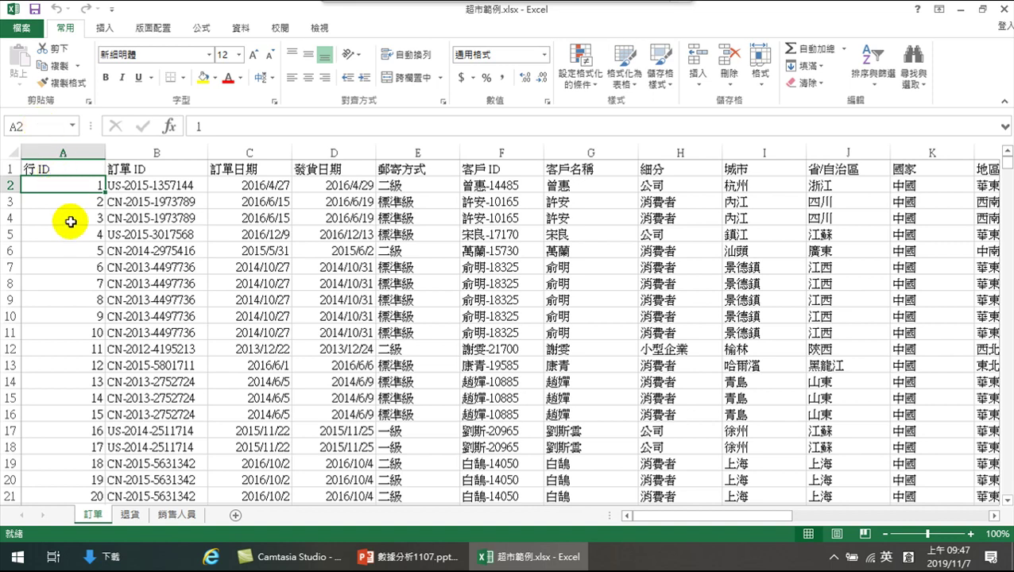
click(70, 202)
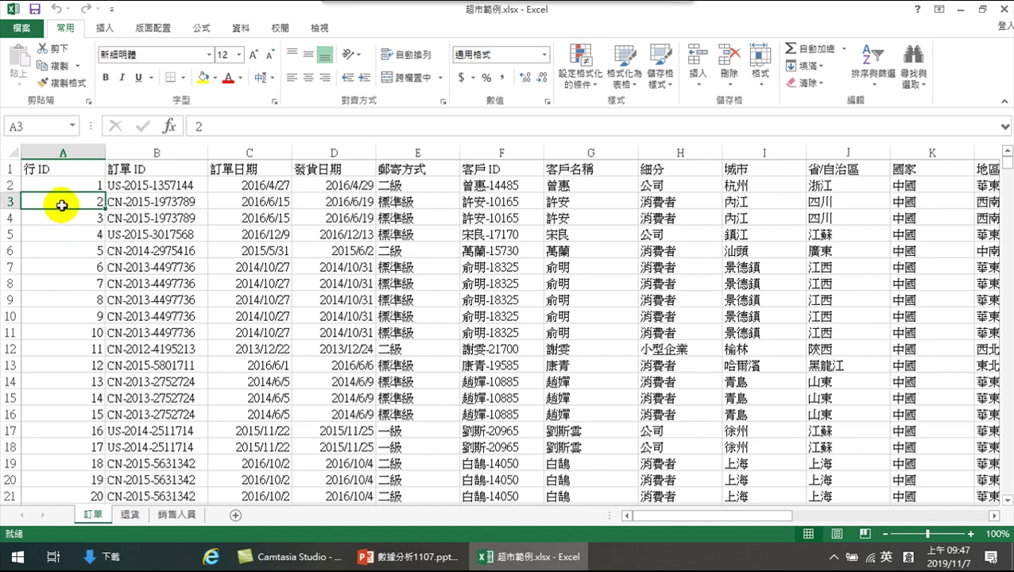
click(64, 143)
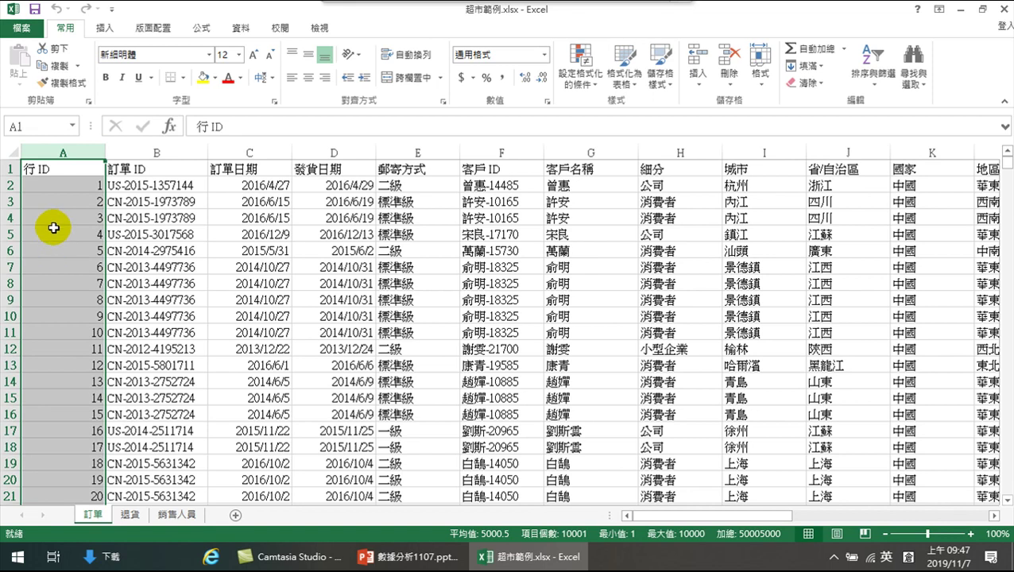
click(38, 189)
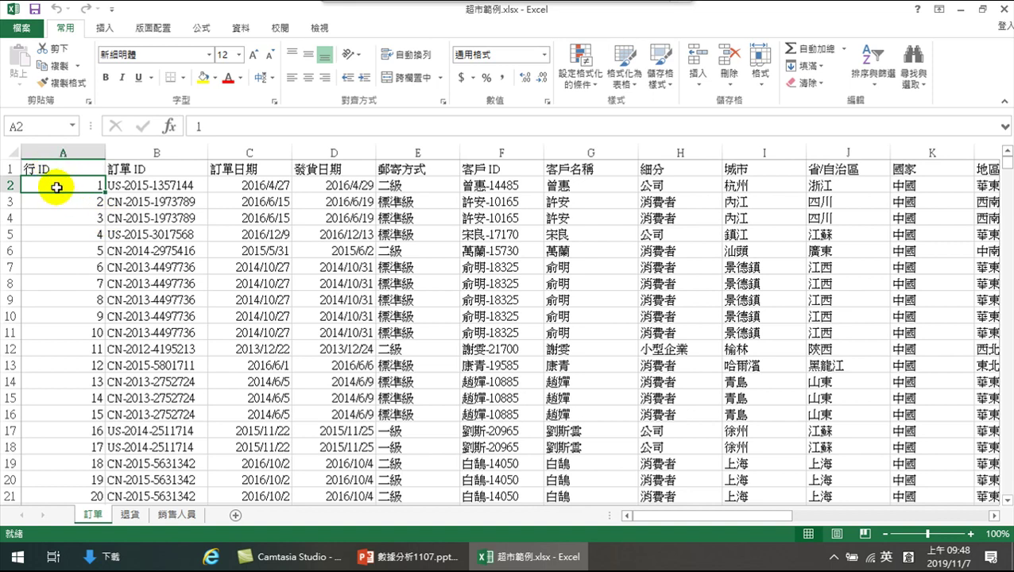
Sort the order table by 行 ID from smallest to largest
click(57, 234)
click(59, 305)
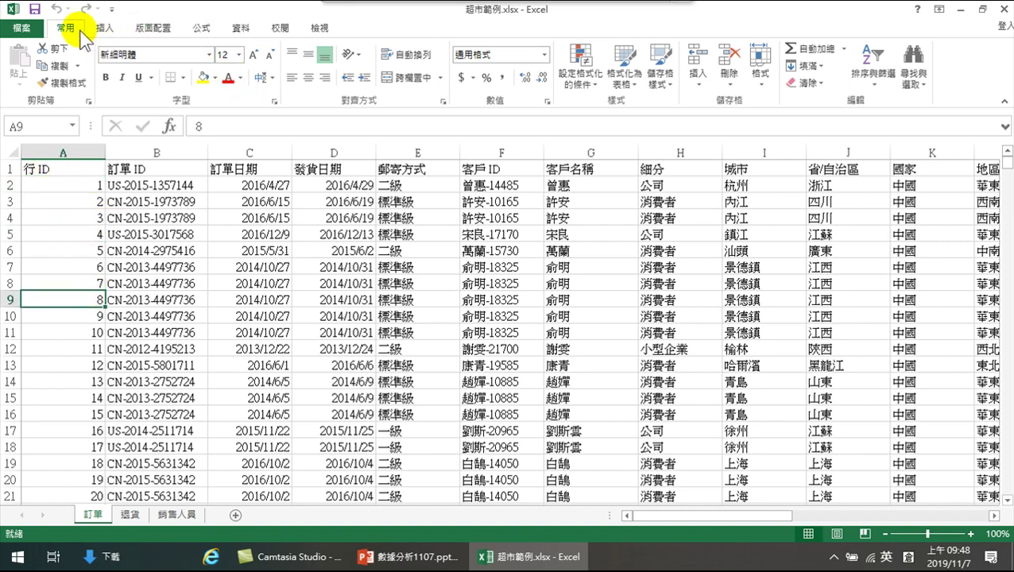
click(872, 76)
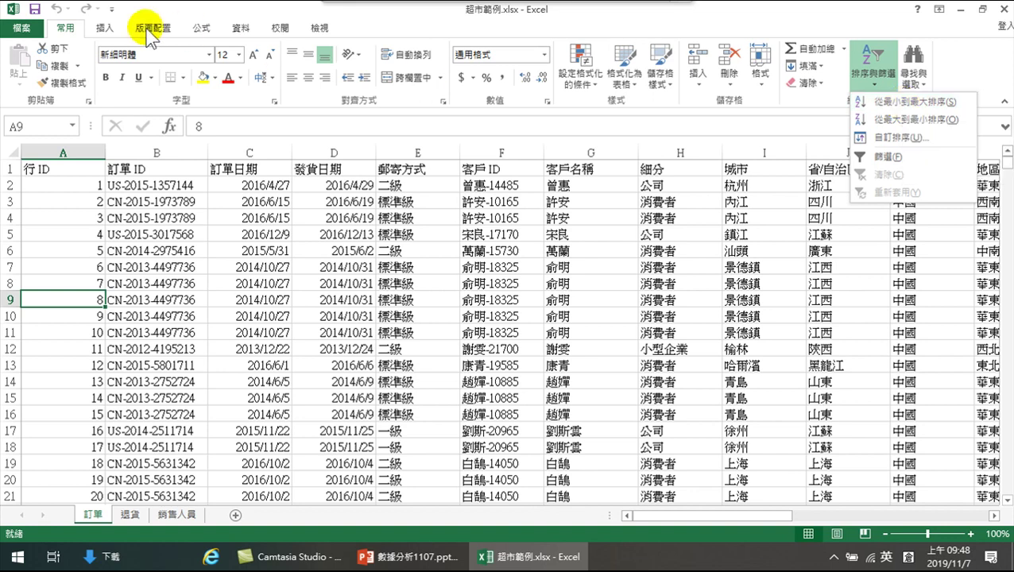
click(874, 74)
click(875, 76)
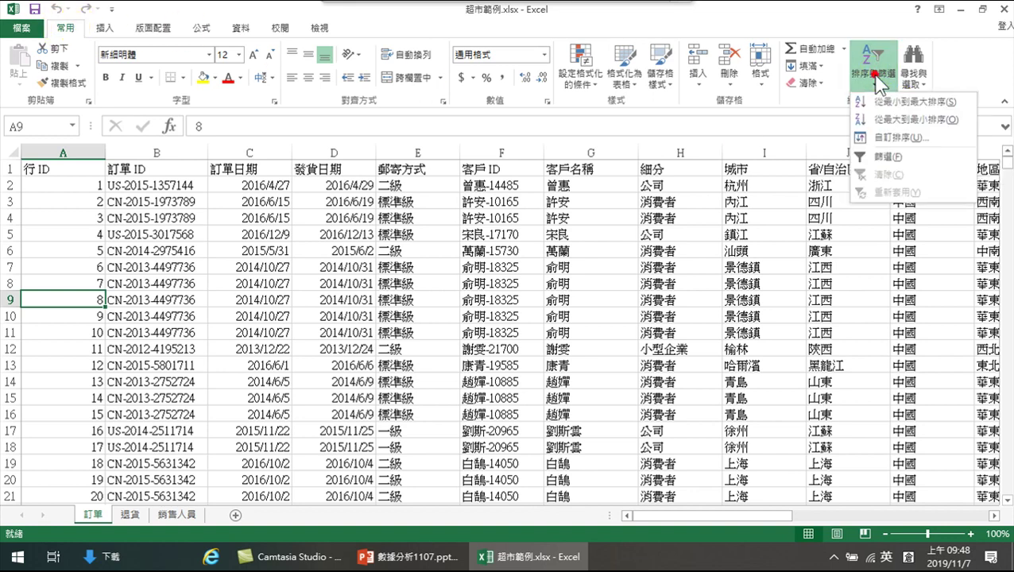
click(910, 103)
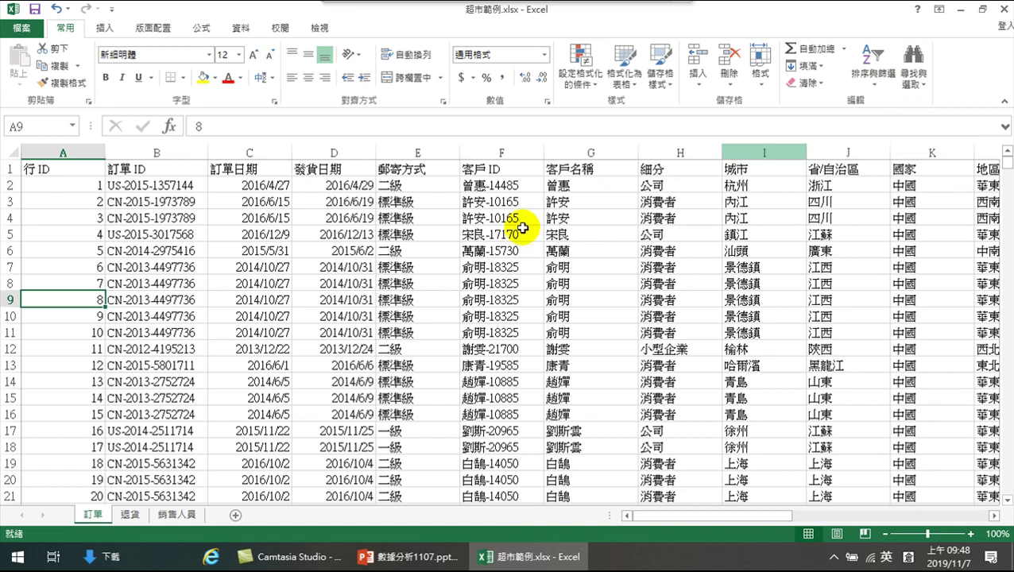
Check the first 行 ID values, then scroll down to the table's final rows
click(63, 185)
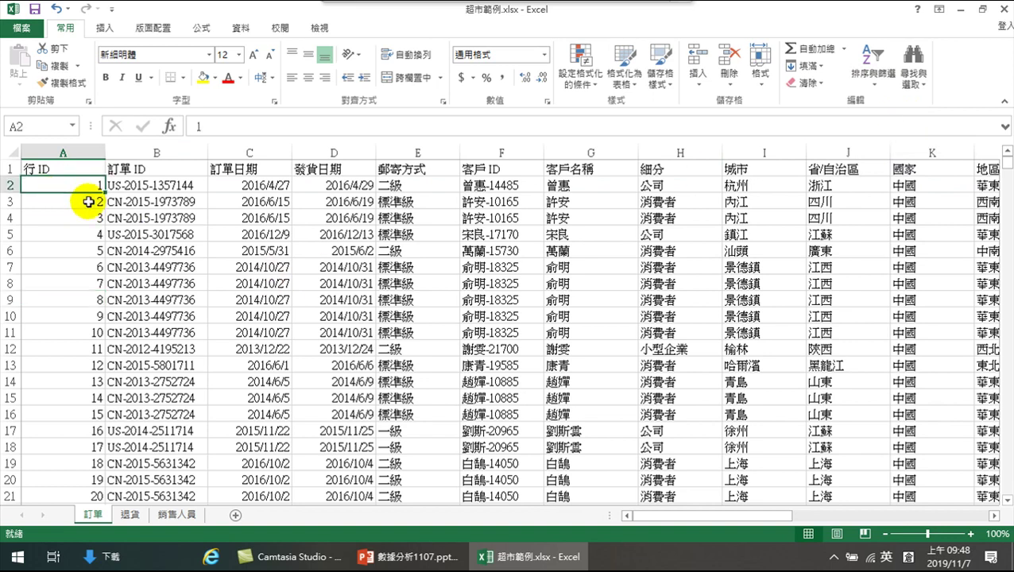
click(55, 202)
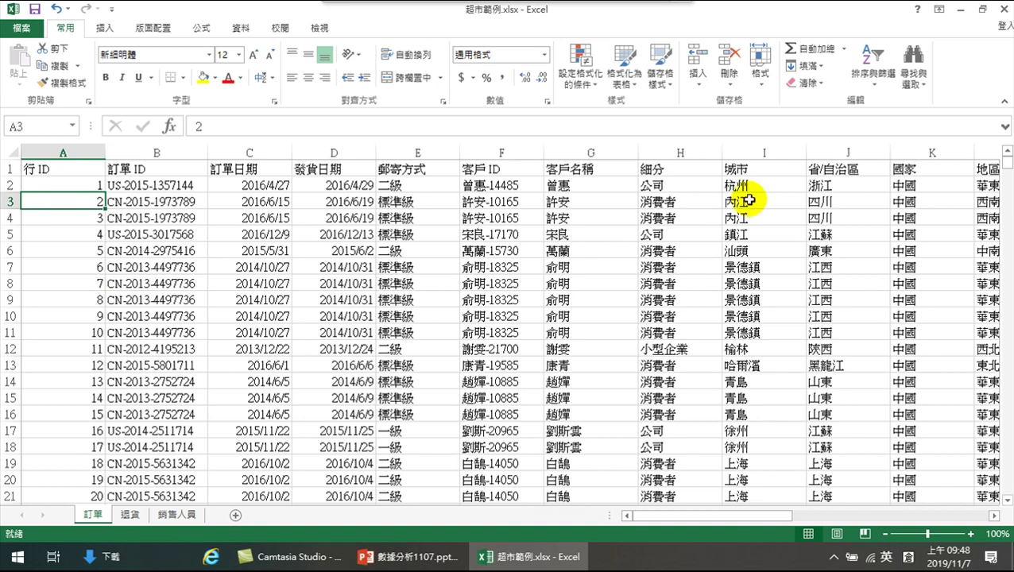
drag(1008, 163, 1007, 483)
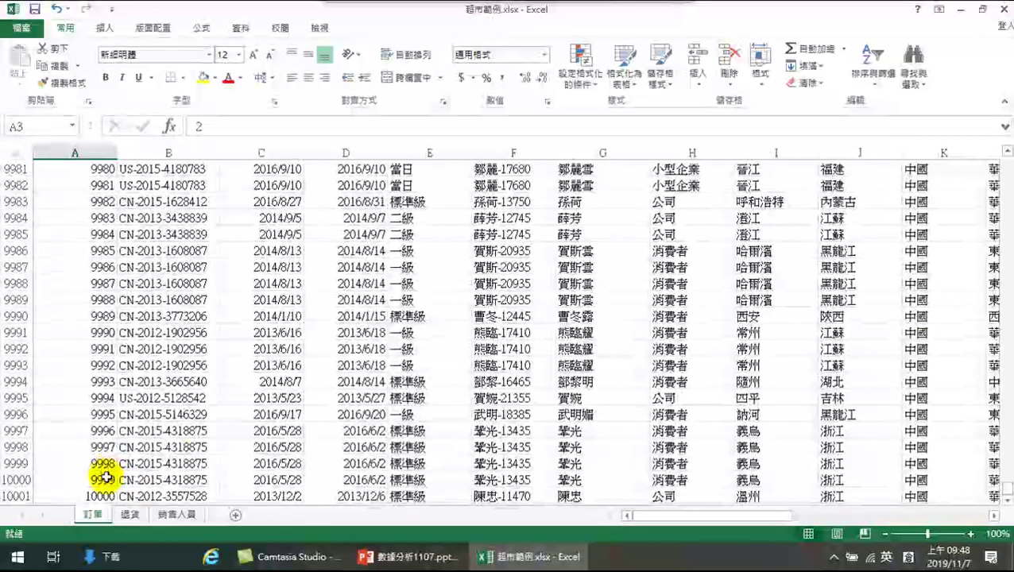
Confirm the last 行 ID is 10000, then select column A to read count, min, max and average
scroll(64, 439, down, 1)
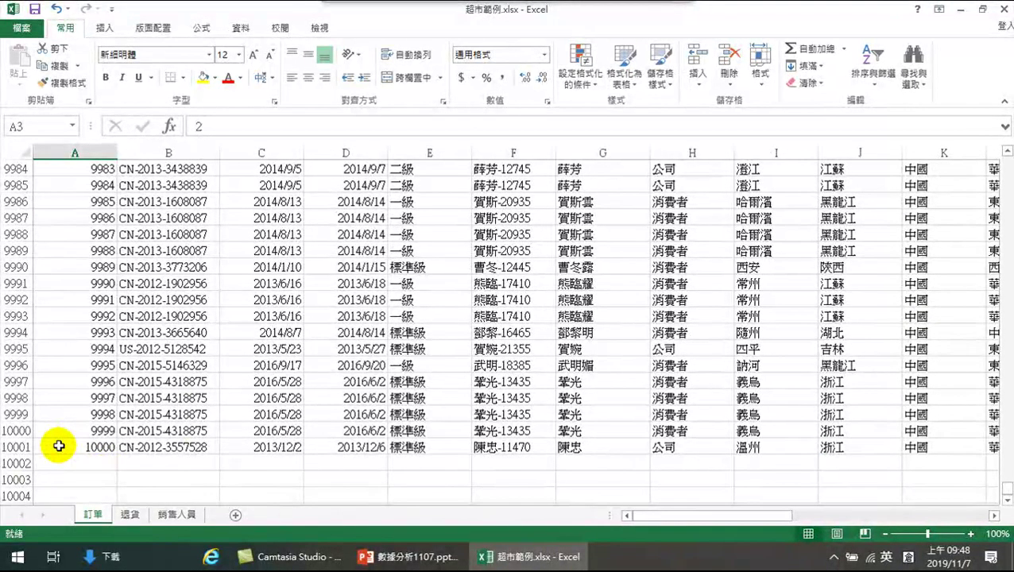
click(59, 447)
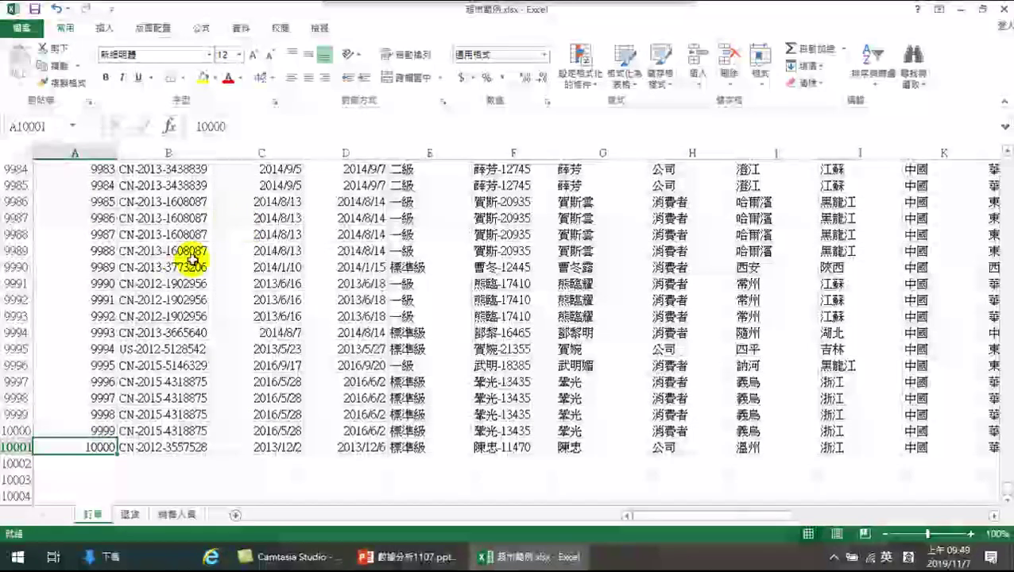
click(88, 143)
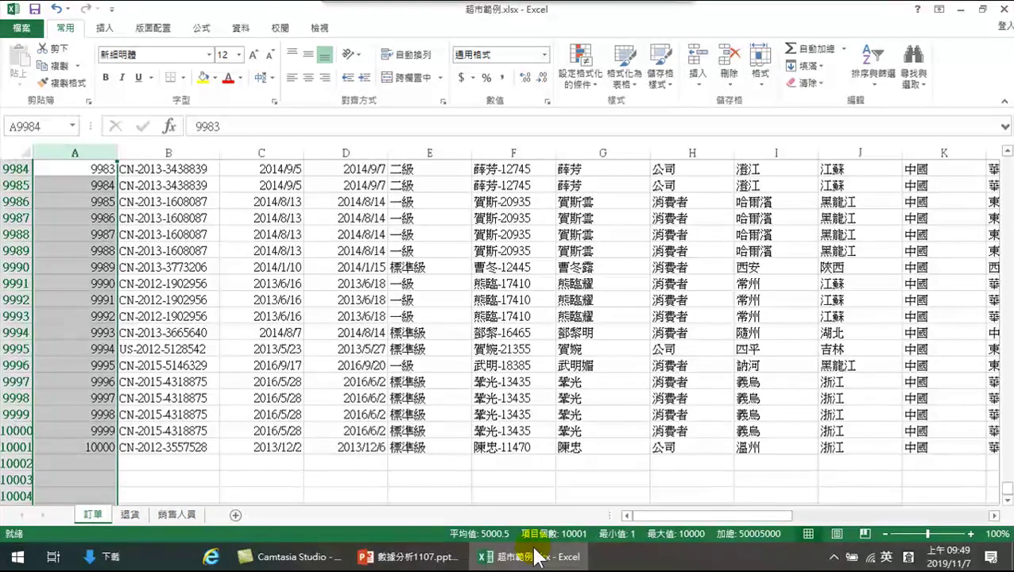
Return to the top of the sheet and select cell C2 in the 訂單日期 column
drag(1010, 490, 995, 127)
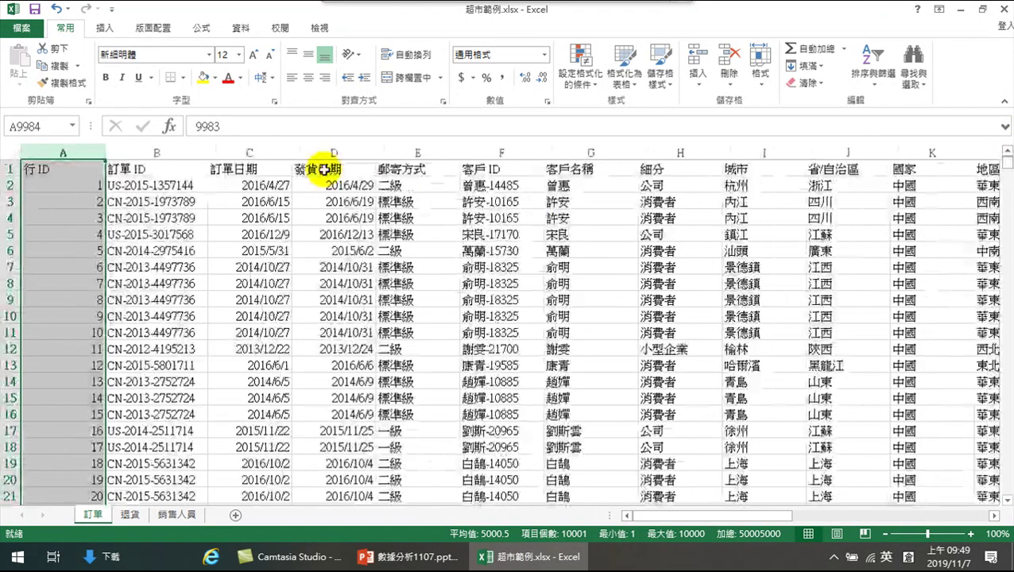
click(244, 187)
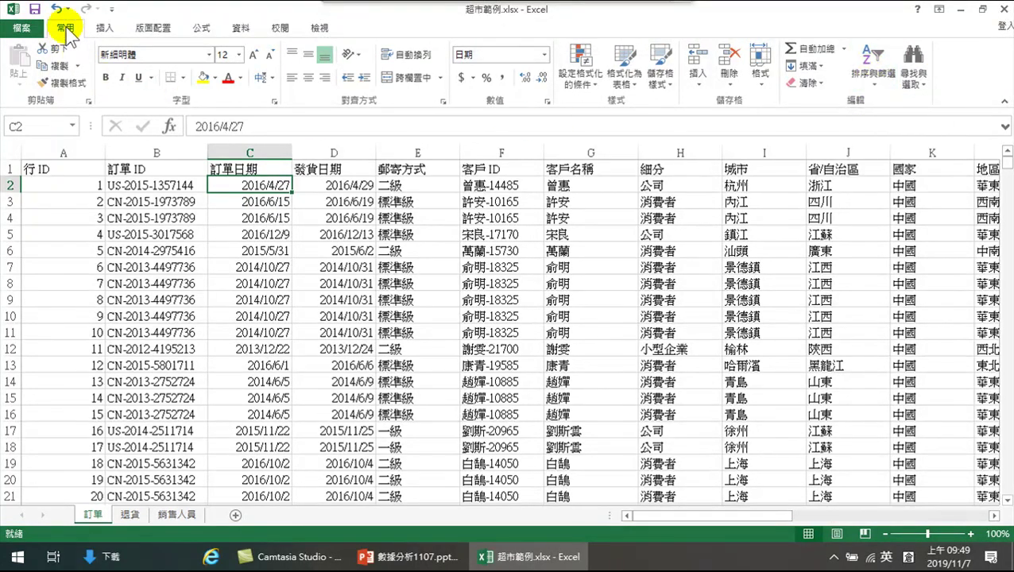
Sort orders by 訂單日期 oldest to newest and check the last date, 2016/12/30, in C10001
click(872, 70)
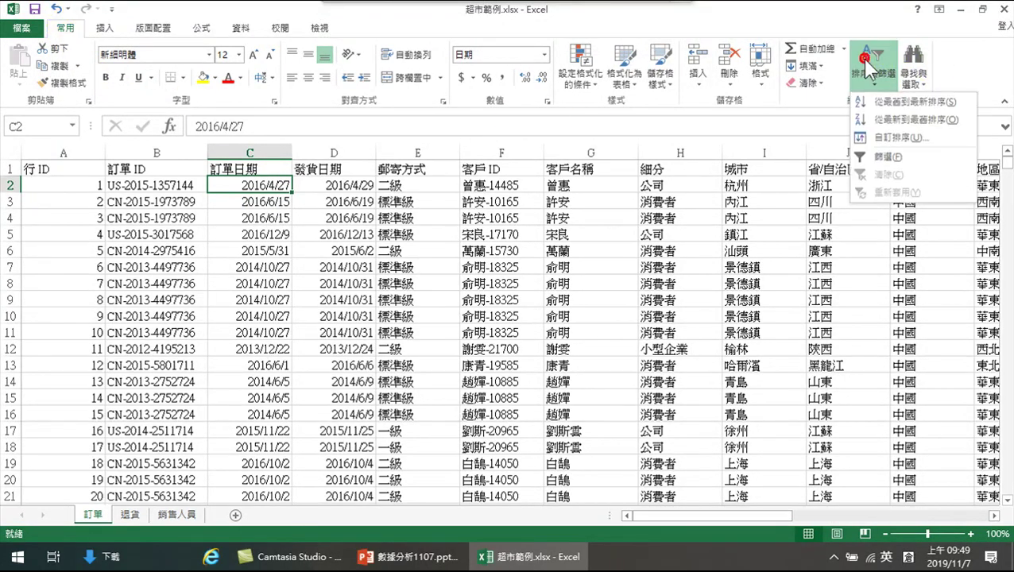
click(895, 101)
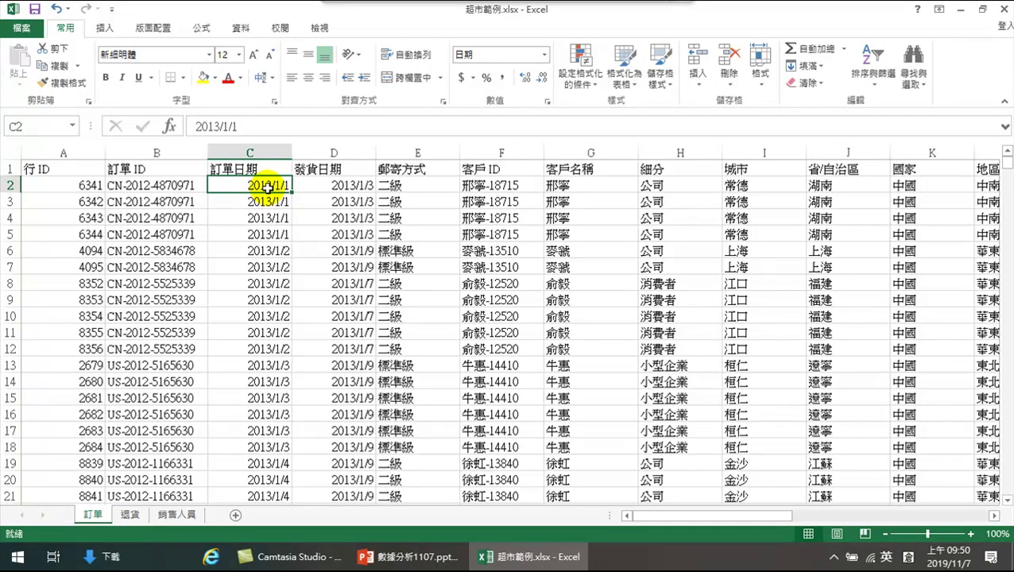
drag(1006, 163, 1006, 489)
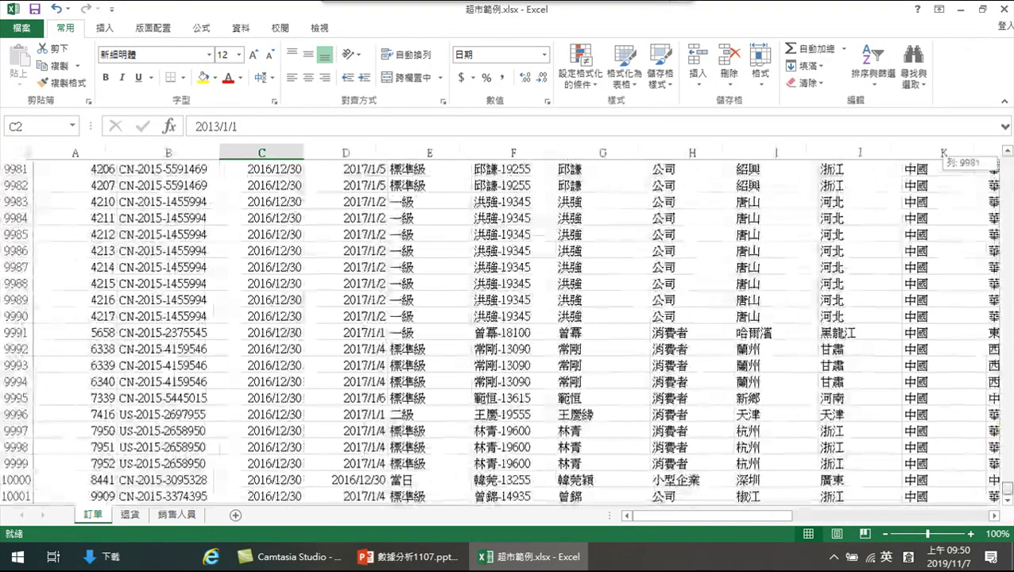
click(260, 498)
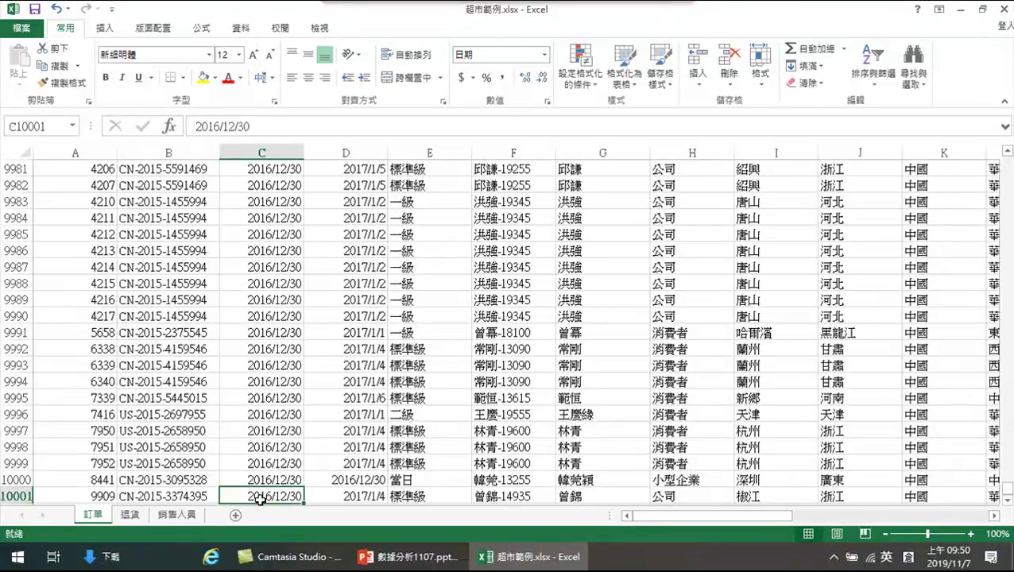
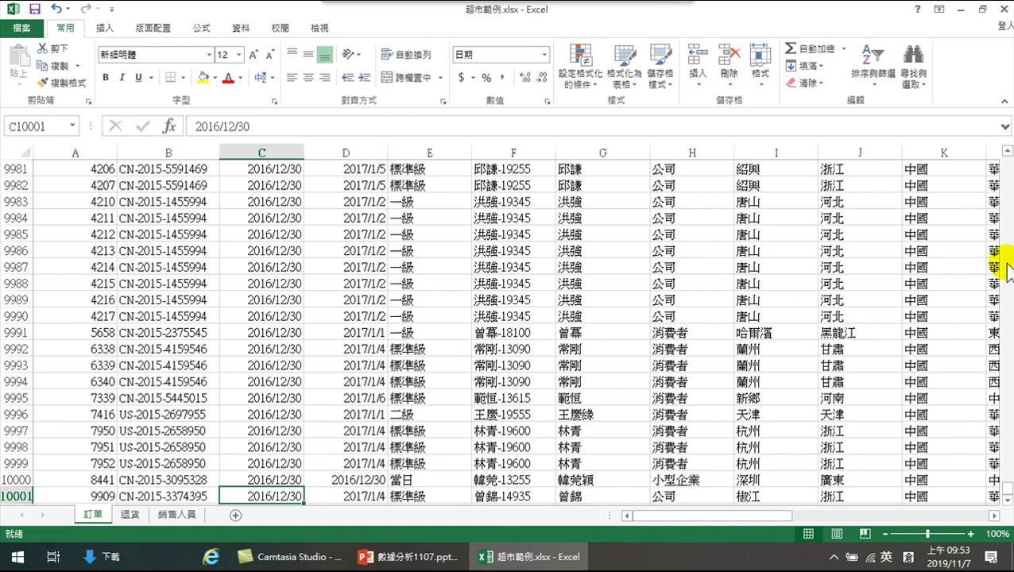
Scroll across to the empty column U beside the 利潤 profit column
drag(1007, 489, 1009, 158)
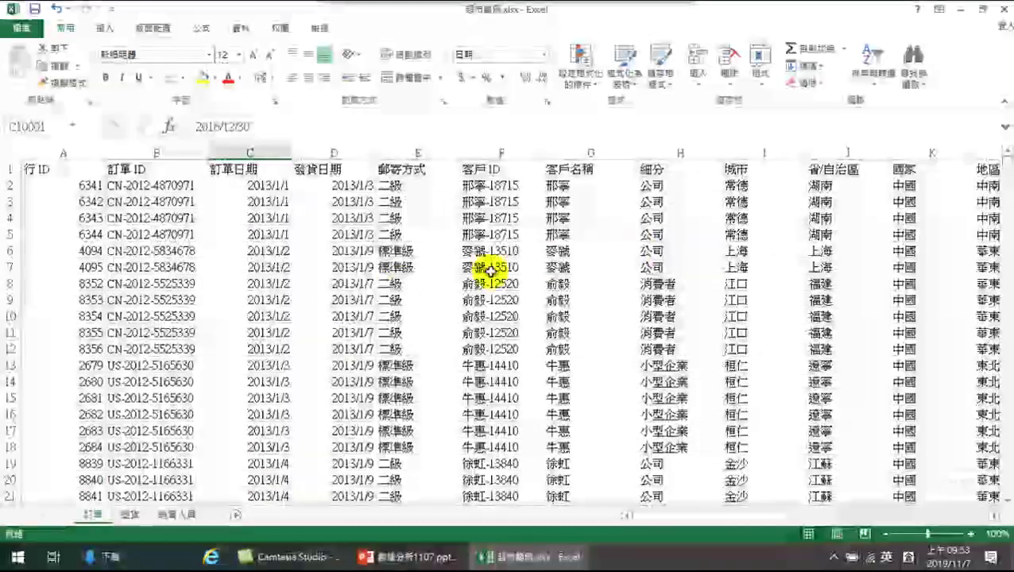
scroll(330, 366, down, 5)
scroll(267, 407, down, 20)
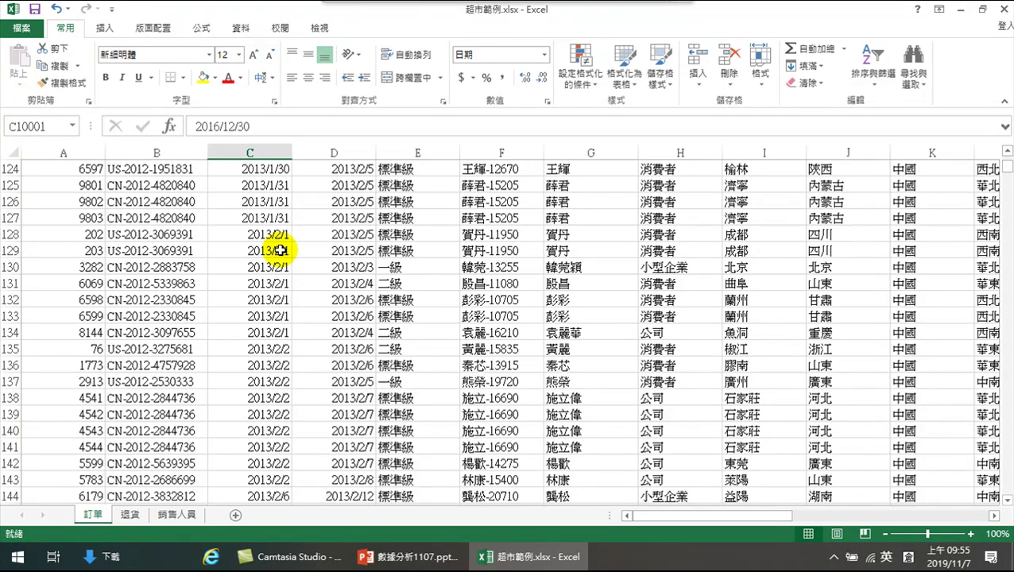
drag(1007, 165, 1007, 151)
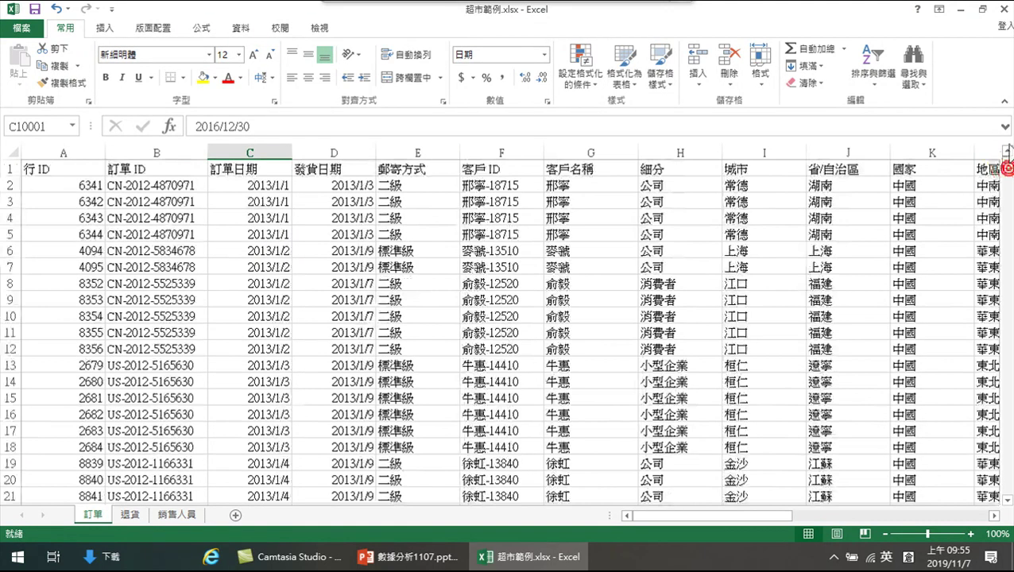
drag(724, 516, 710, 540)
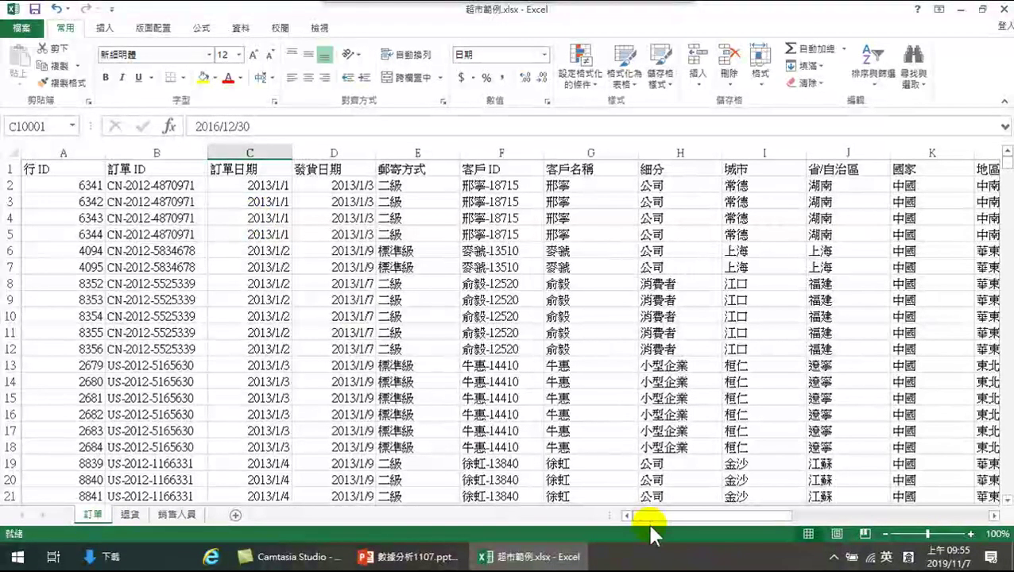
drag(665, 524, 867, 512)
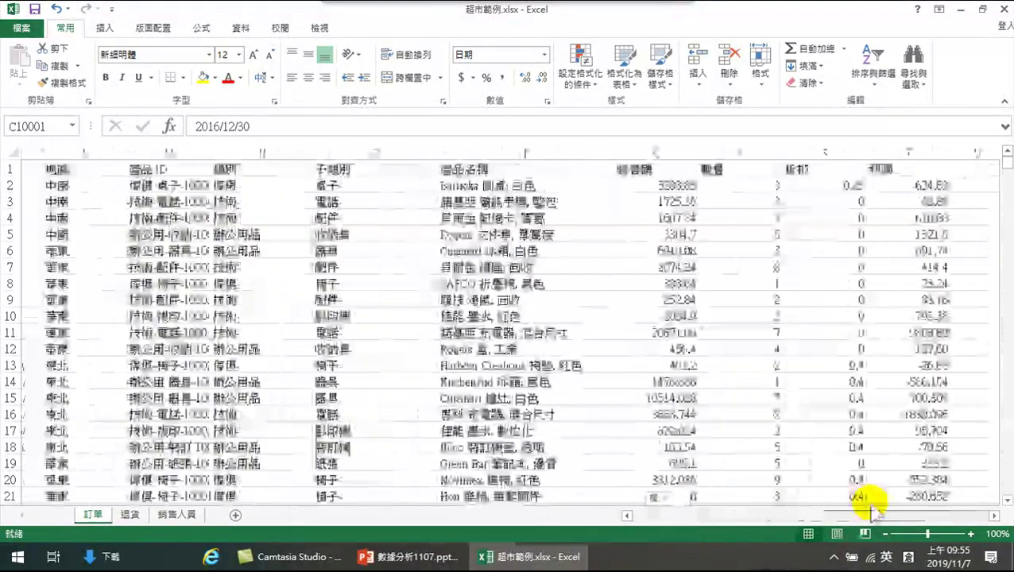
click(956, 189)
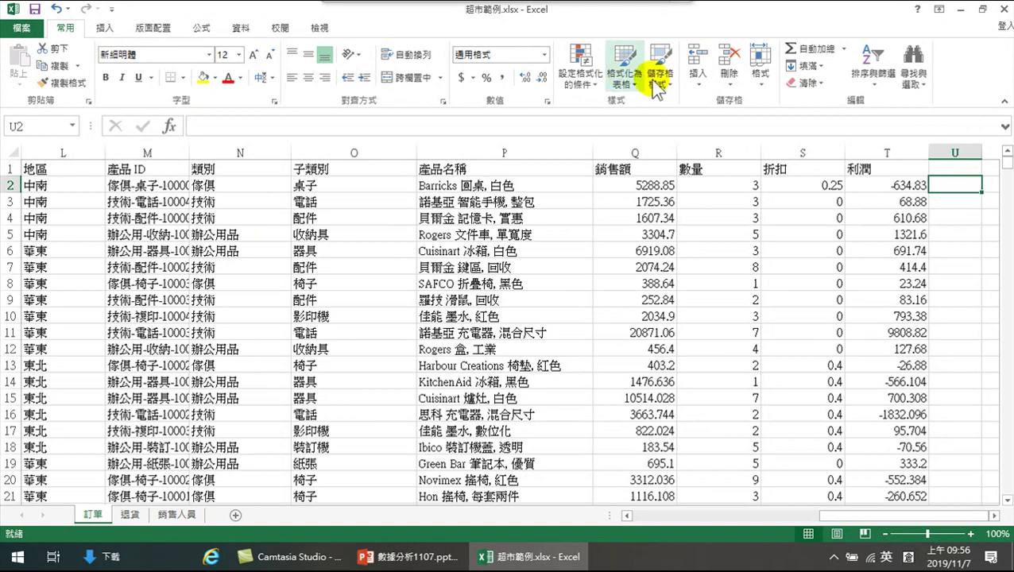
Enter the Chinese header 星期 in cell U1
click(951, 169)
text(a)
key(BackSpace)
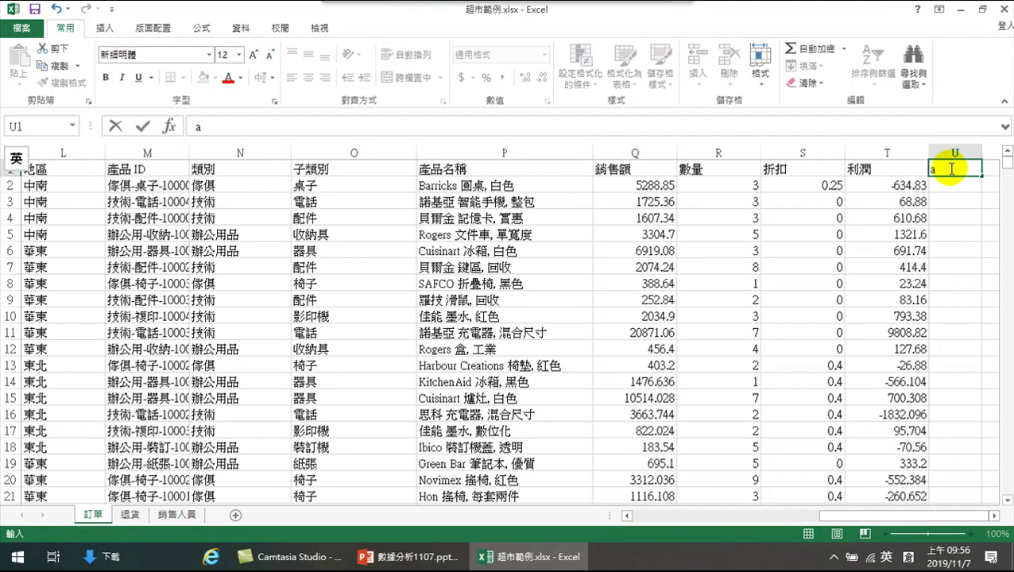
key(shift)
text(星期)
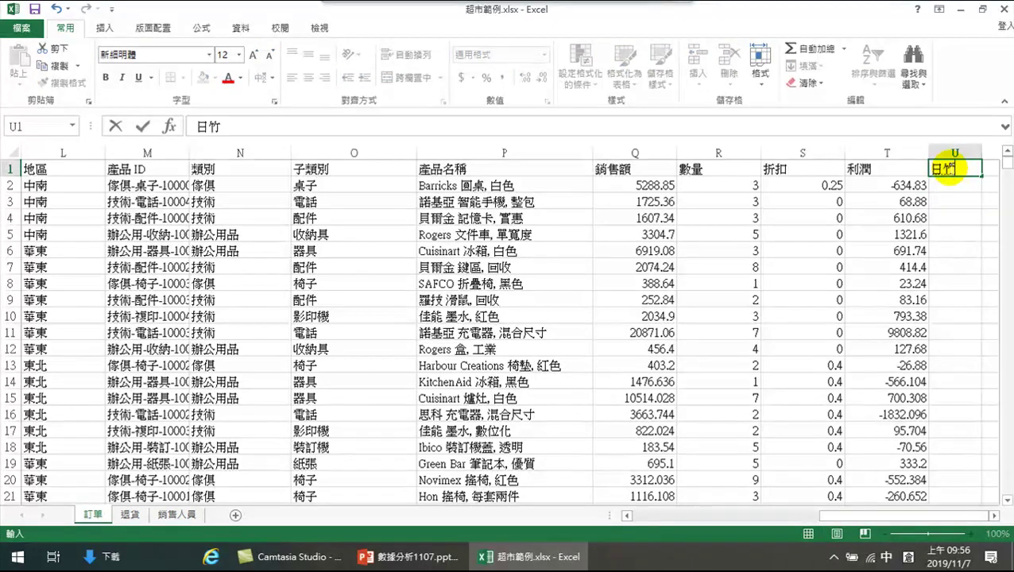
key(Return)
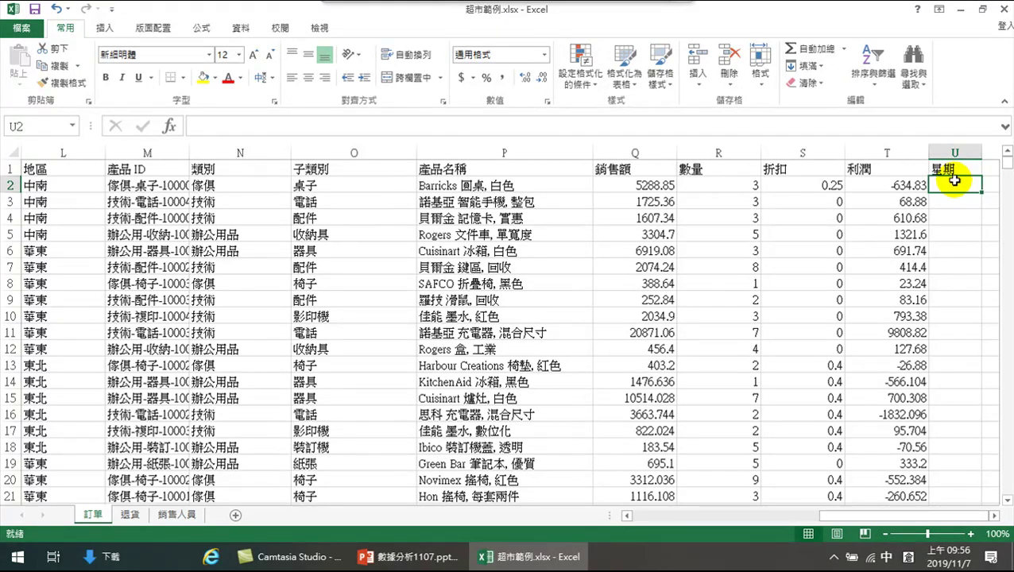
Search the function library for 星期 and insert WEEKDAY into cell U2
text(=)
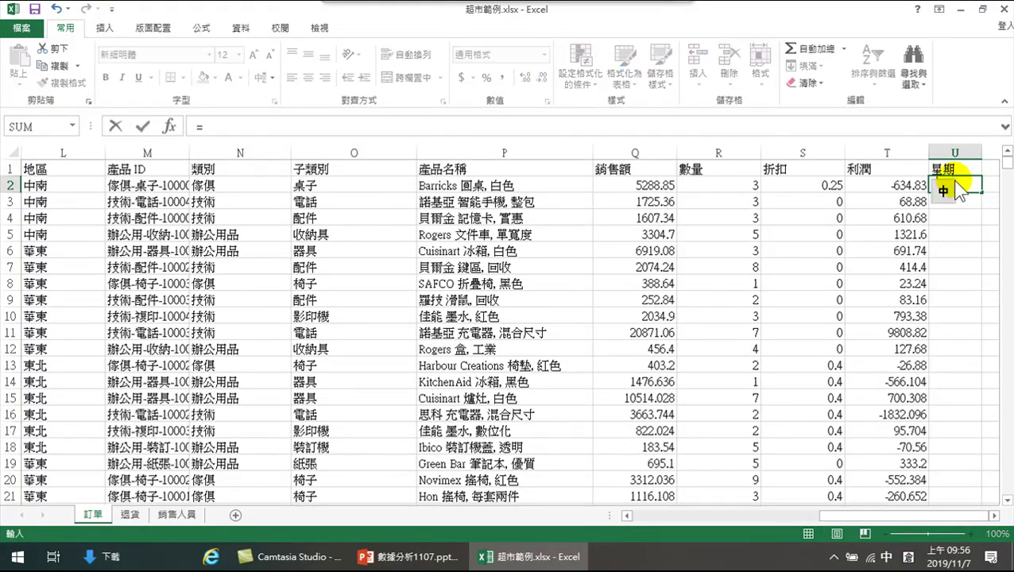
key(BackSpace)
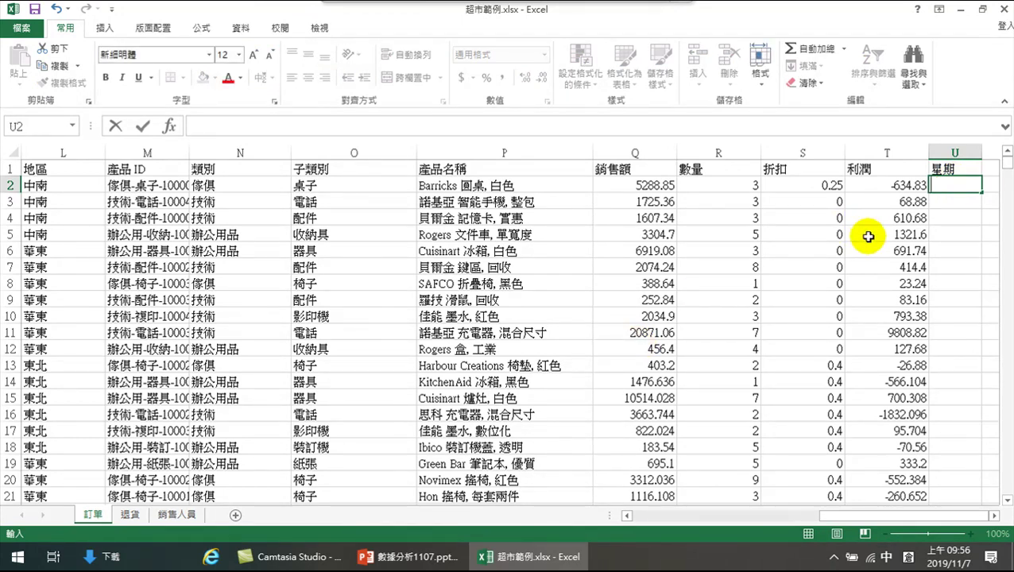
click(169, 127)
text(日期星期)
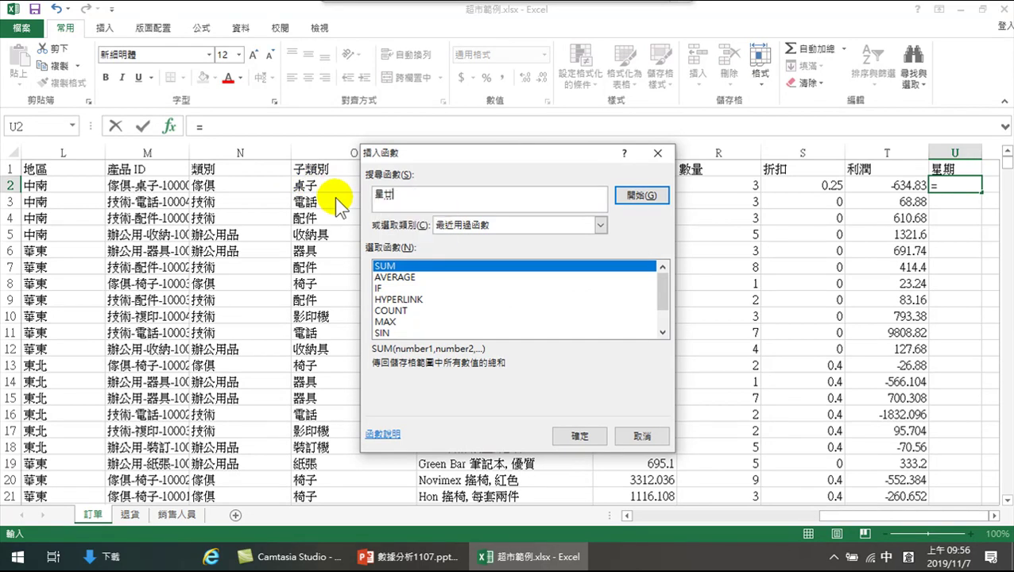
key(Down)
key(shift)
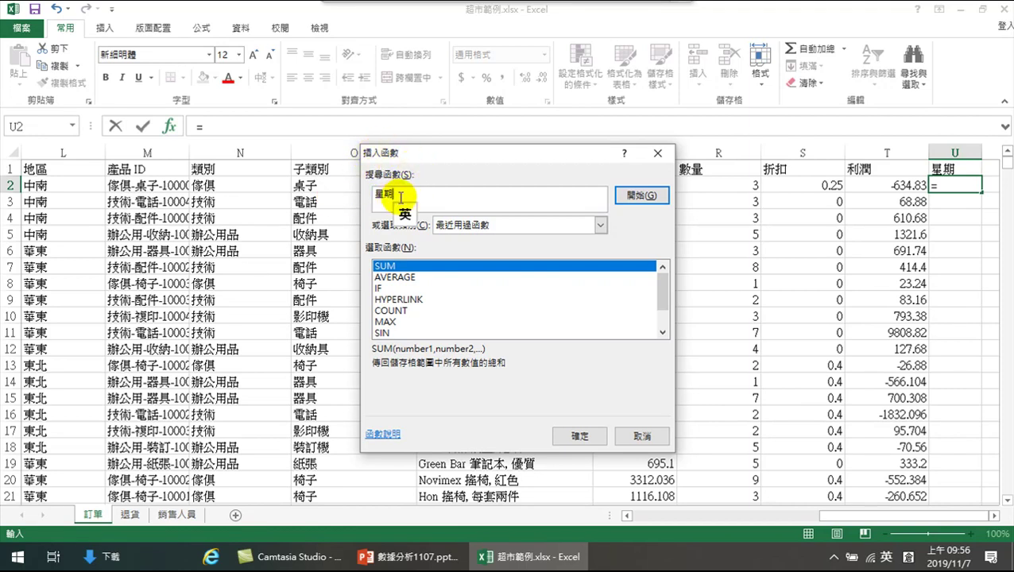
click(640, 196)
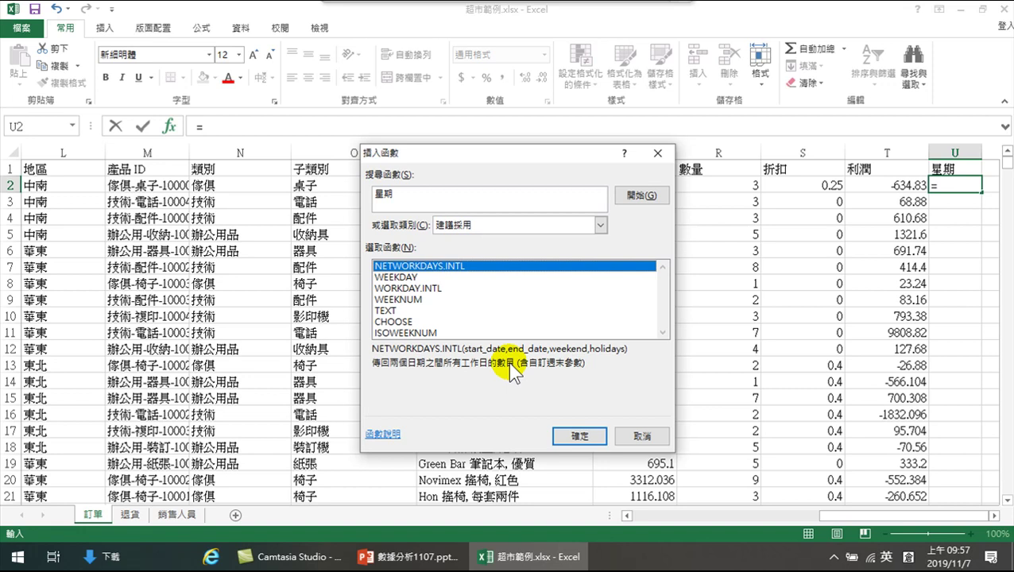
click(404, 276)
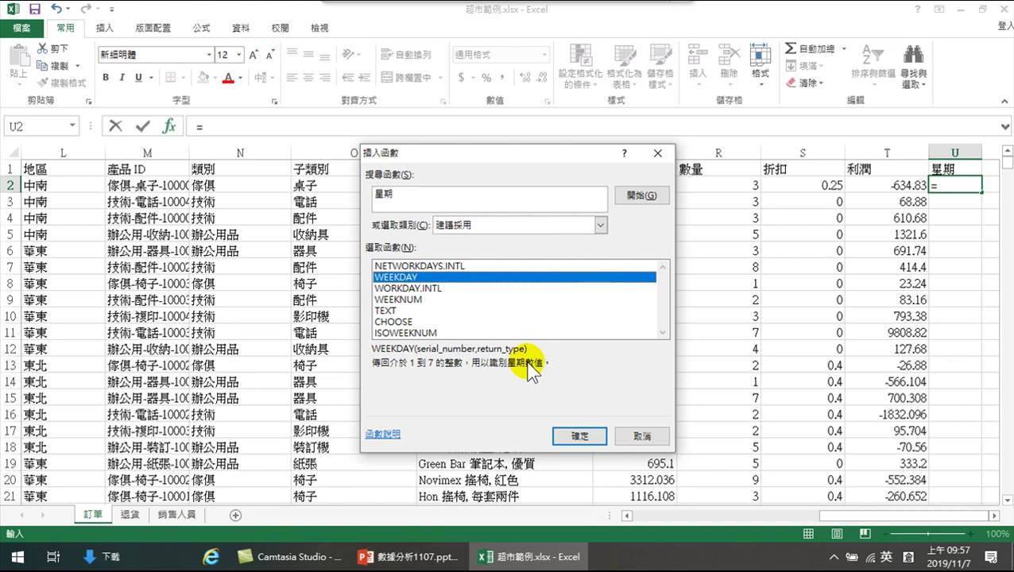
click(580, 437)
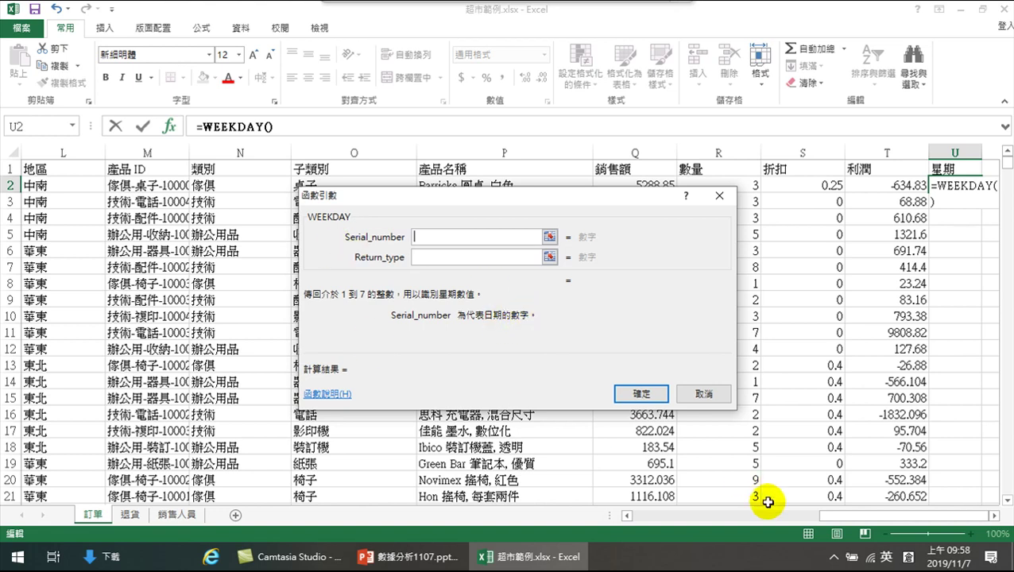
Give WEEKDAY serial number C2 and return type 2, making U2 =WEEKDAY(C2,2)
drag(851, 524, 627, 521)
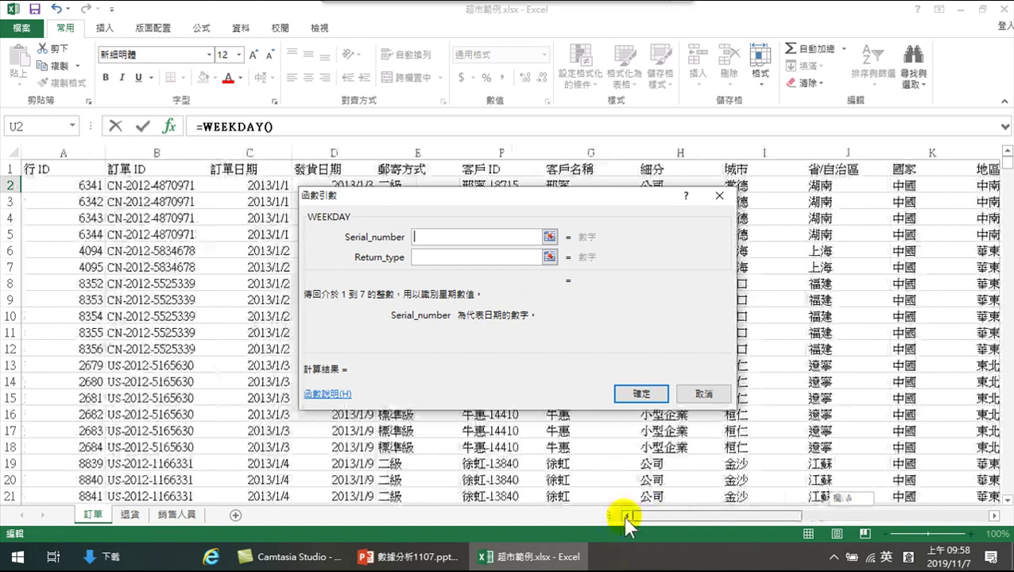
click(252, 187)
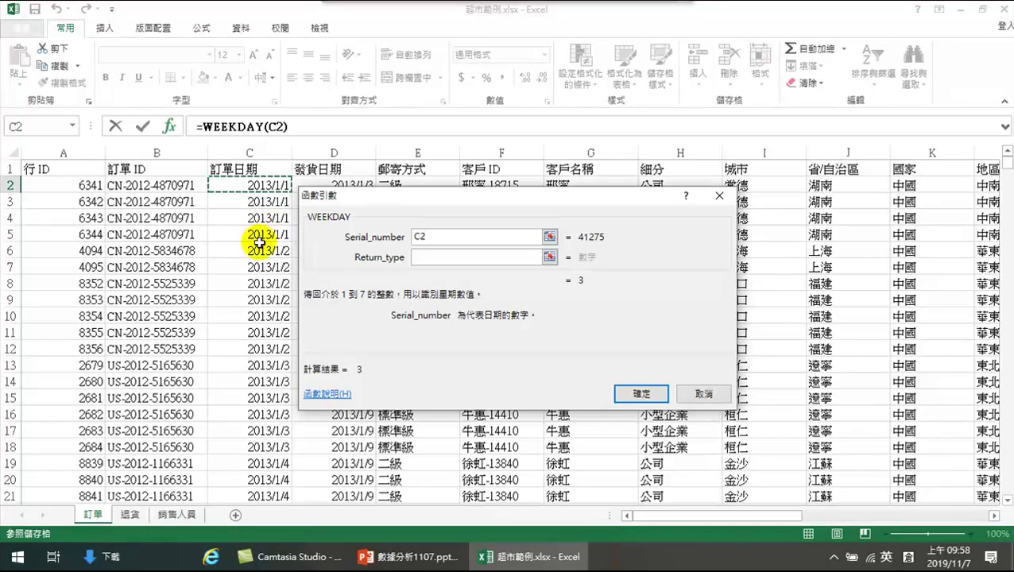
click(421, 259)
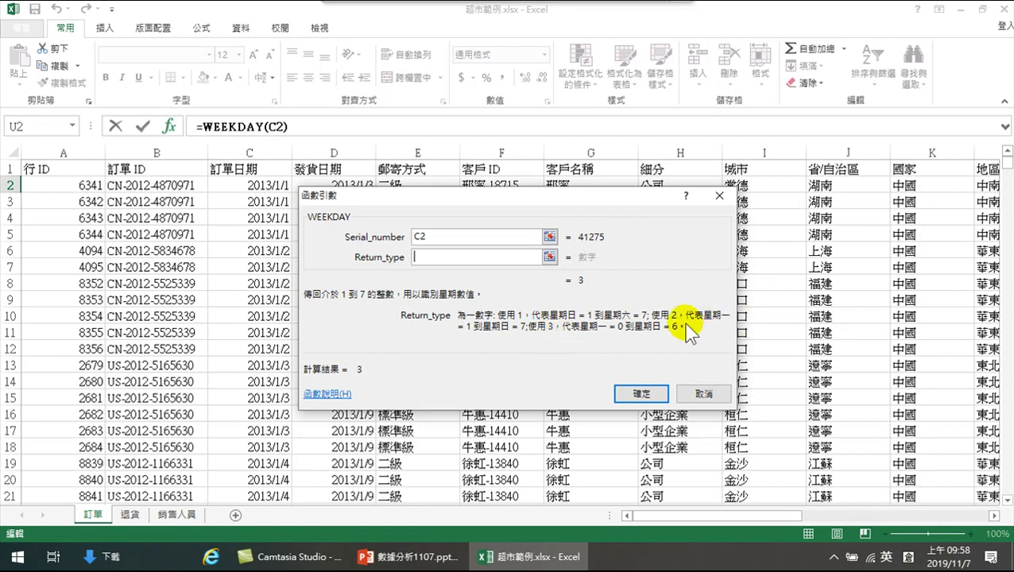
click(419, 257)
text(2)
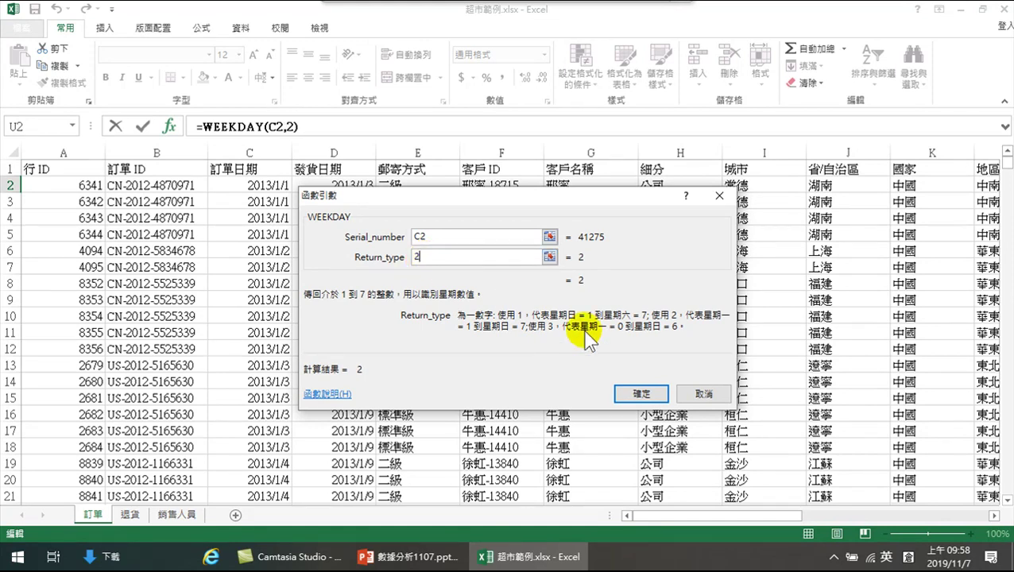
click(640, 393)
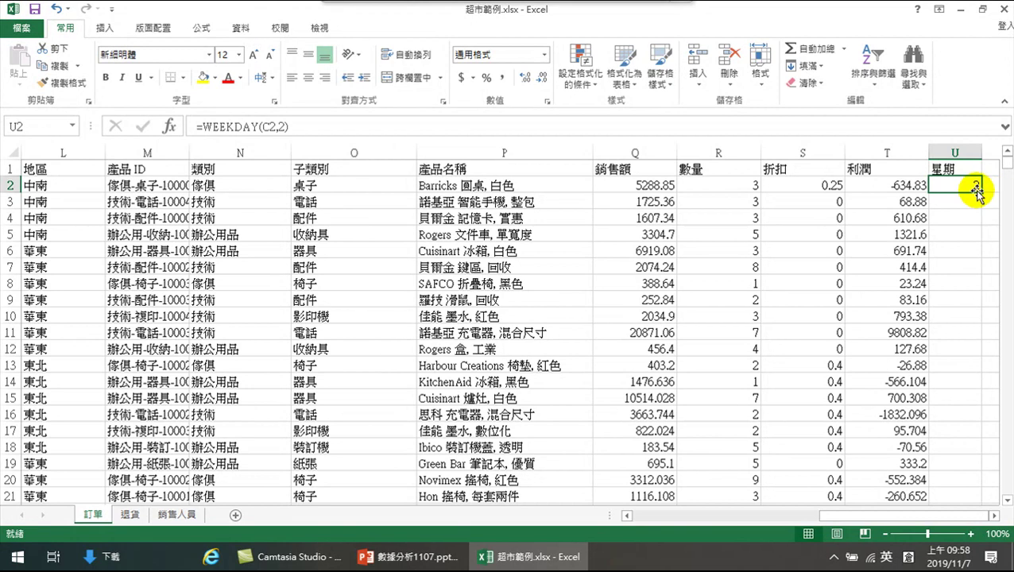
Fill the WEEKDAY formula down column U for all orders and check U3's formula
double_click(977, 192)
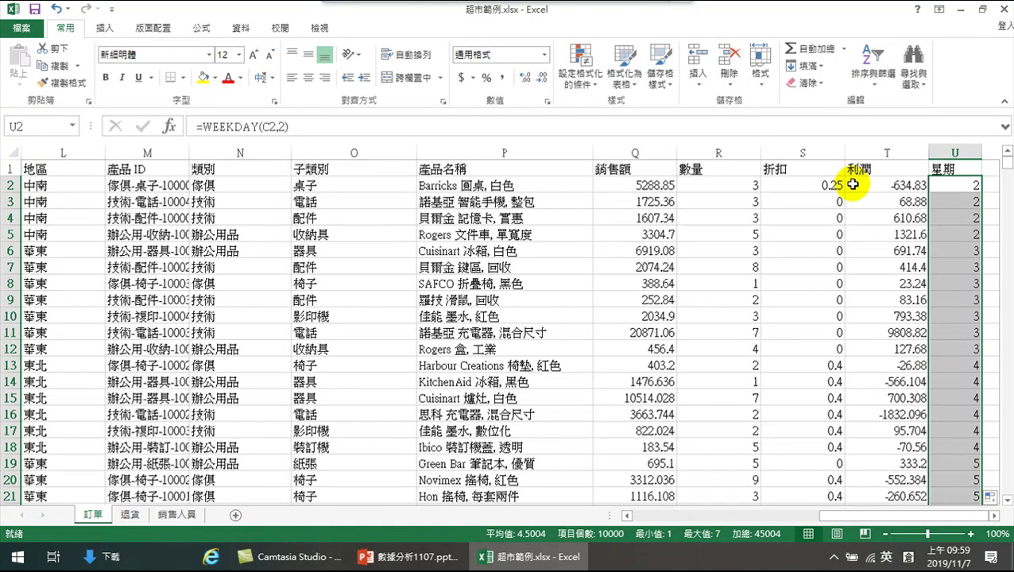
click(962, 203)
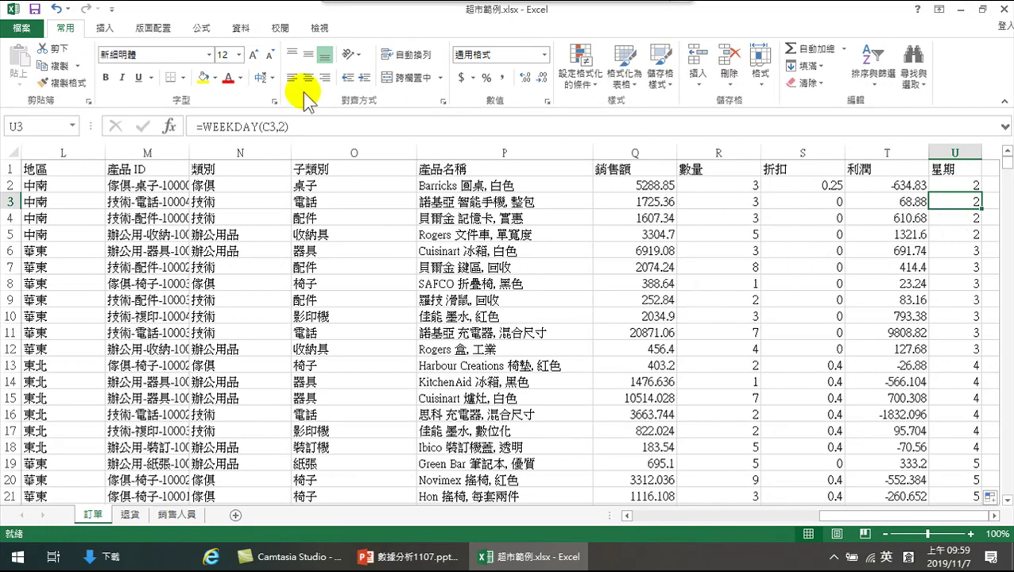
Add filter drop-downs to every order table header from 行 ID to 星期
click(867, 78)
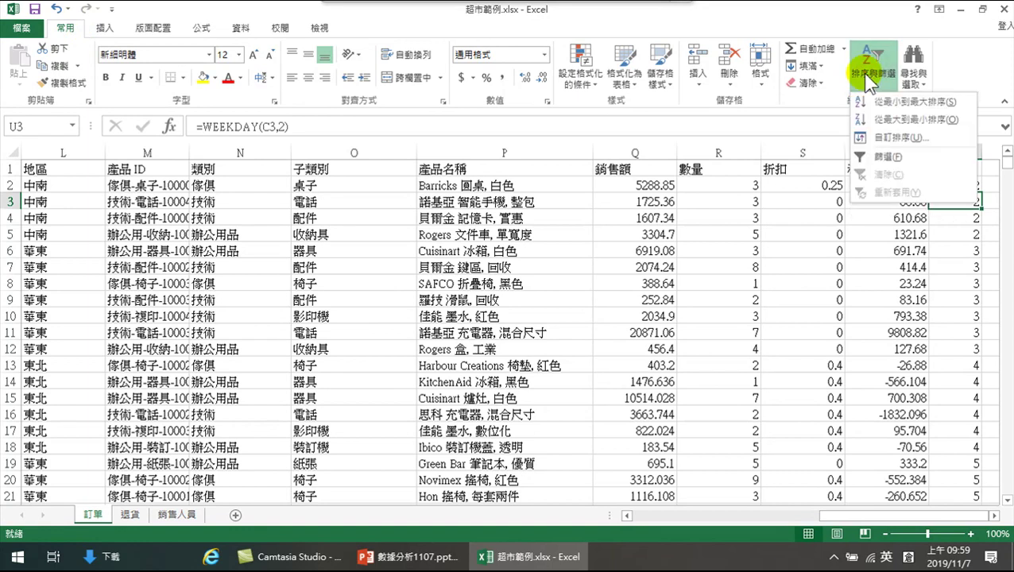
click(918, 158)
scroll(914, 159, left, 5)
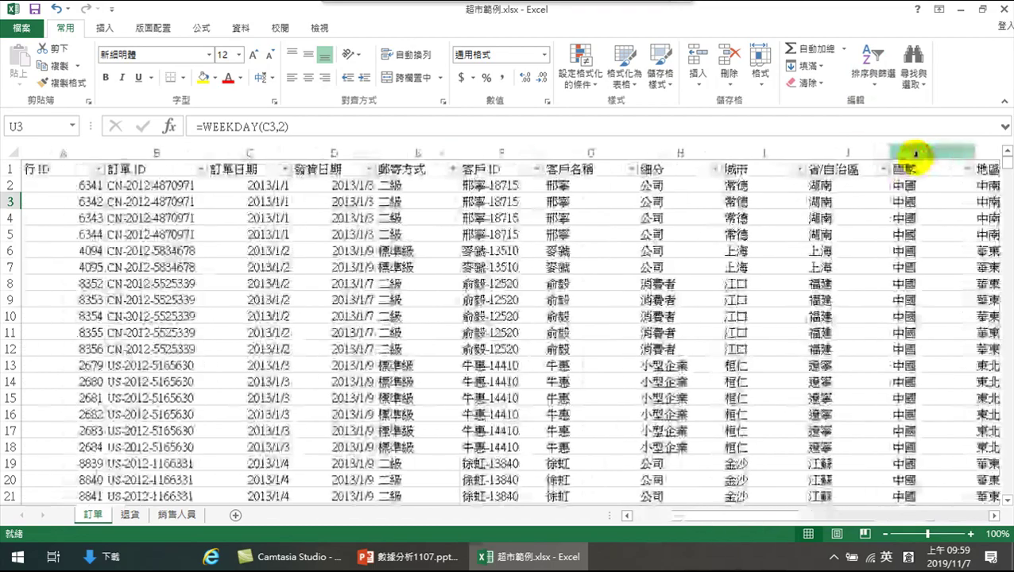
scroll(756, 524, right, 4)
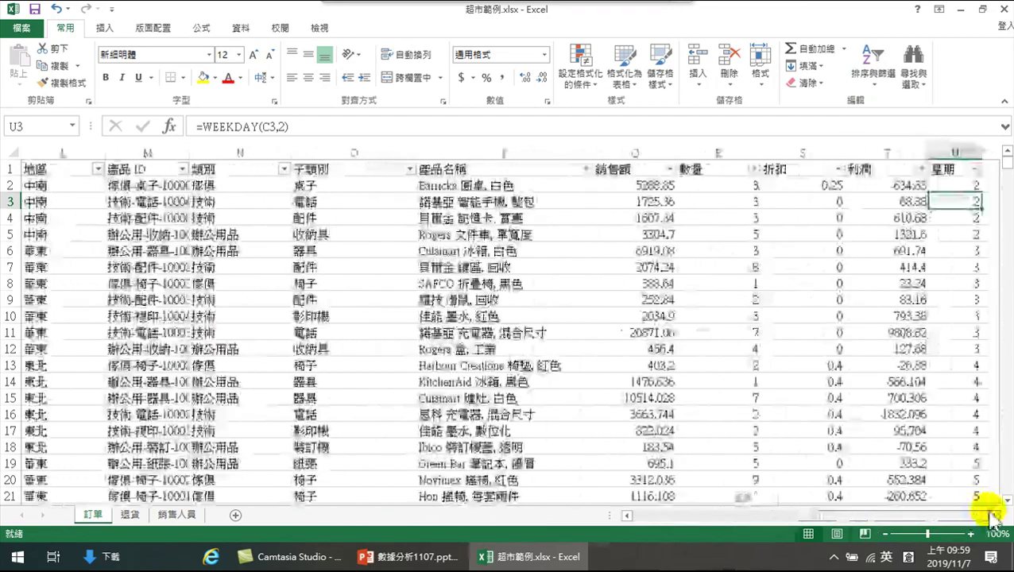
click(974, 169)
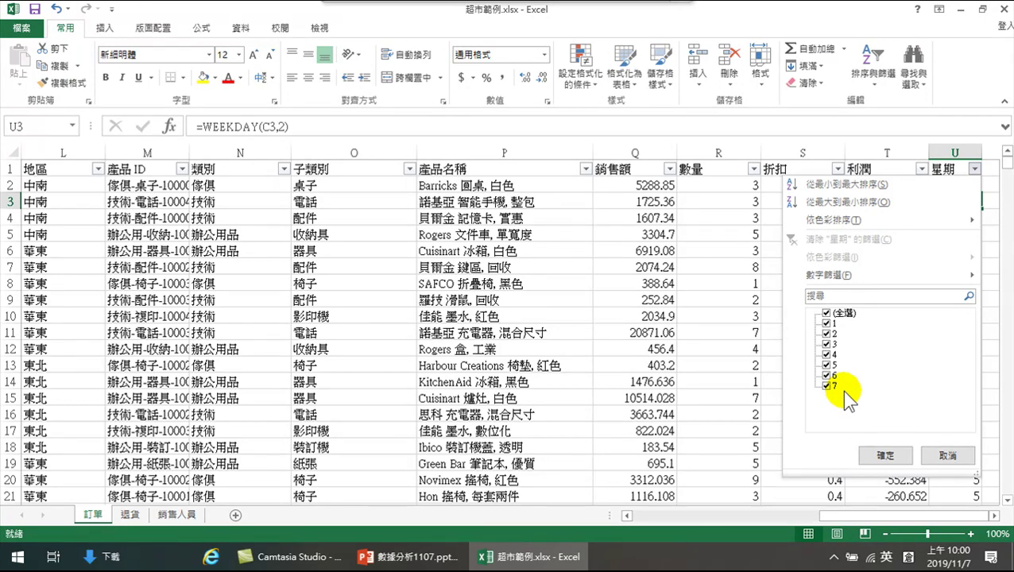
click(947, 455)
click(525, 312)
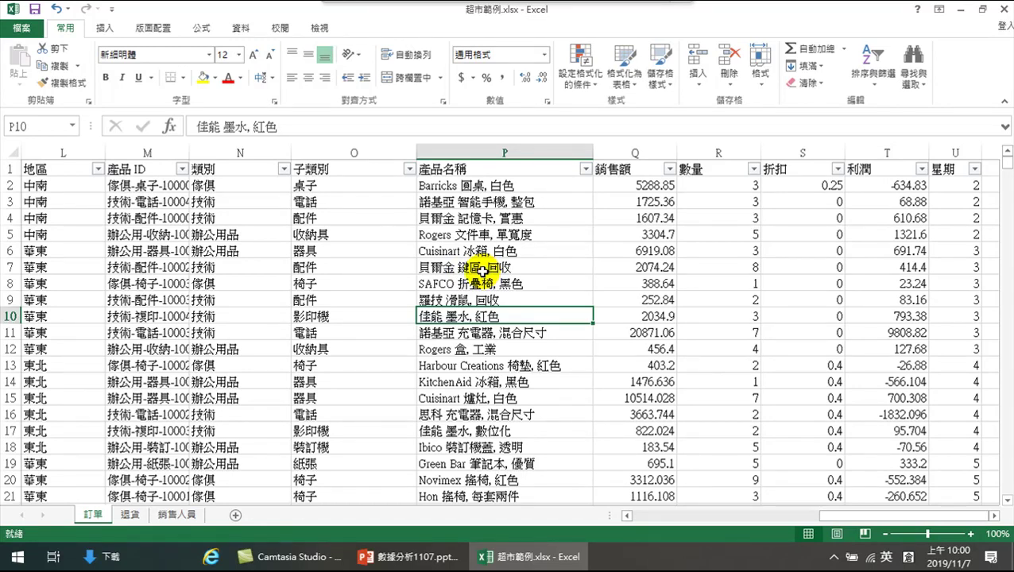
click(222, 151)
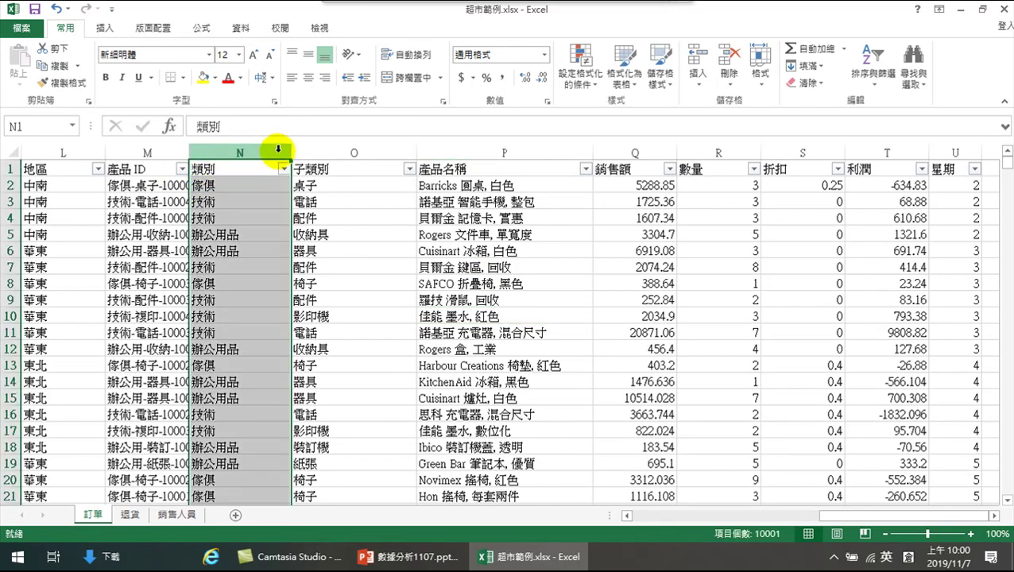
click(209, 189)
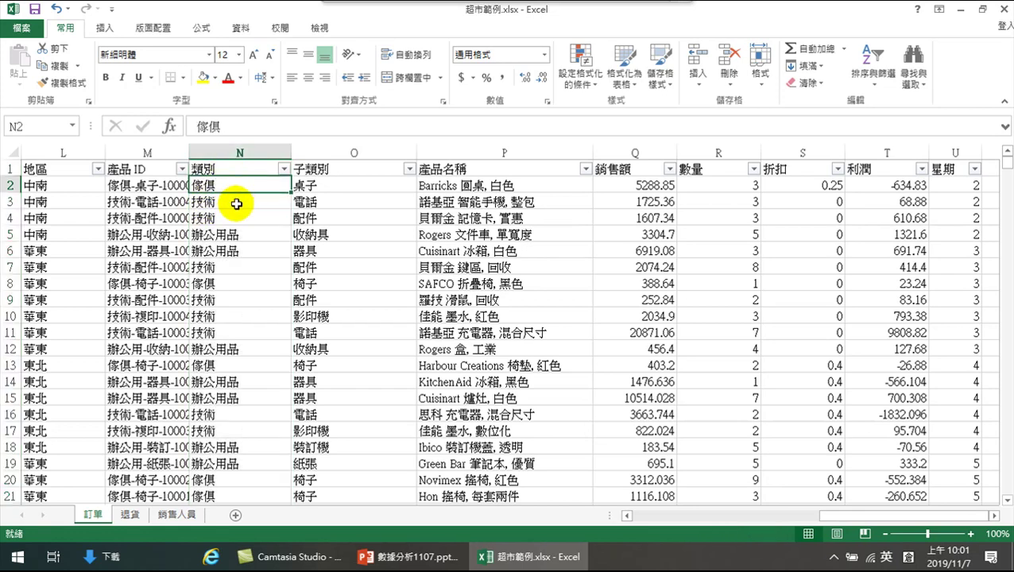
click(218, 203)
click(218, 233)
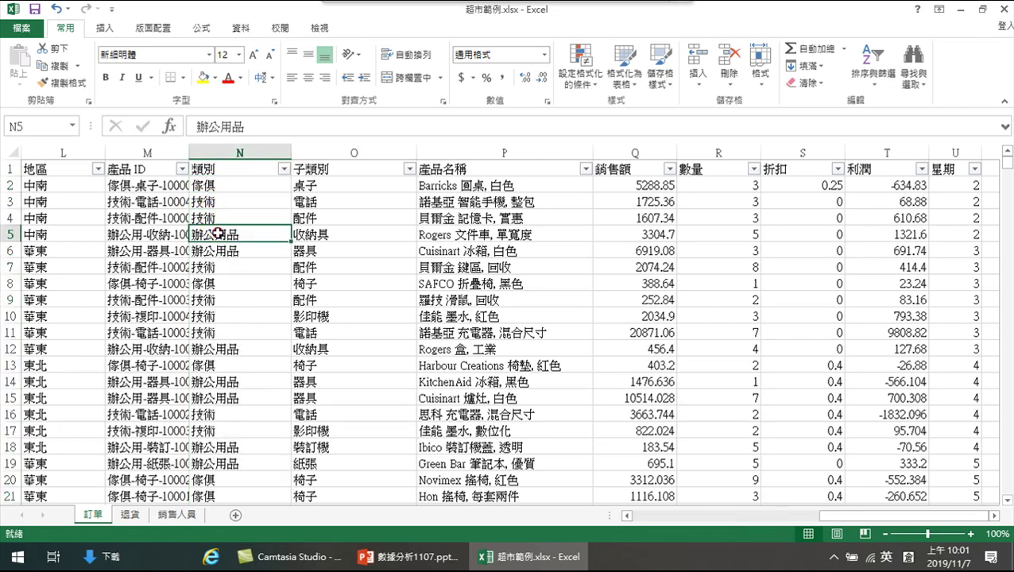
click(241, 151)
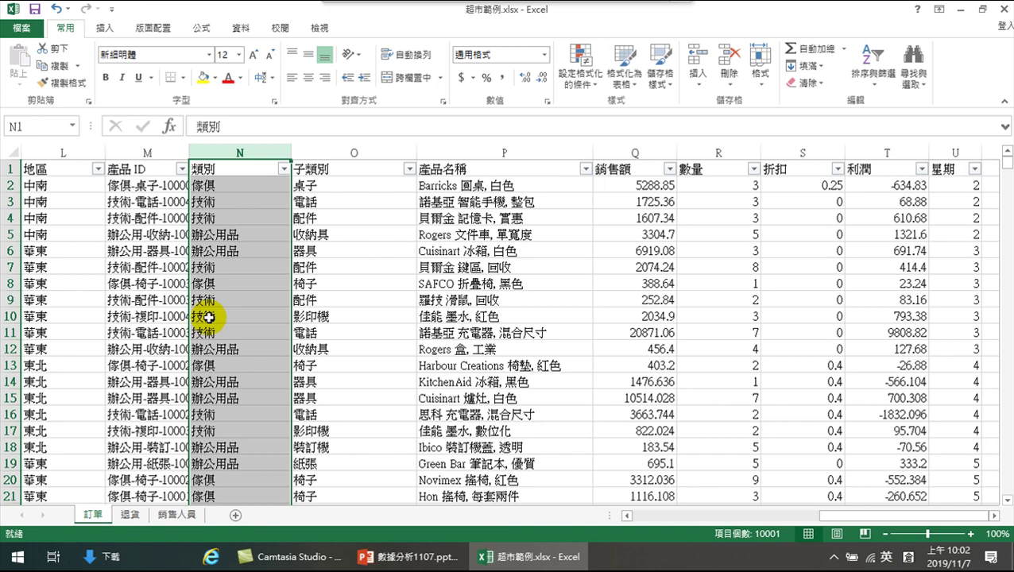
click(227, 199)
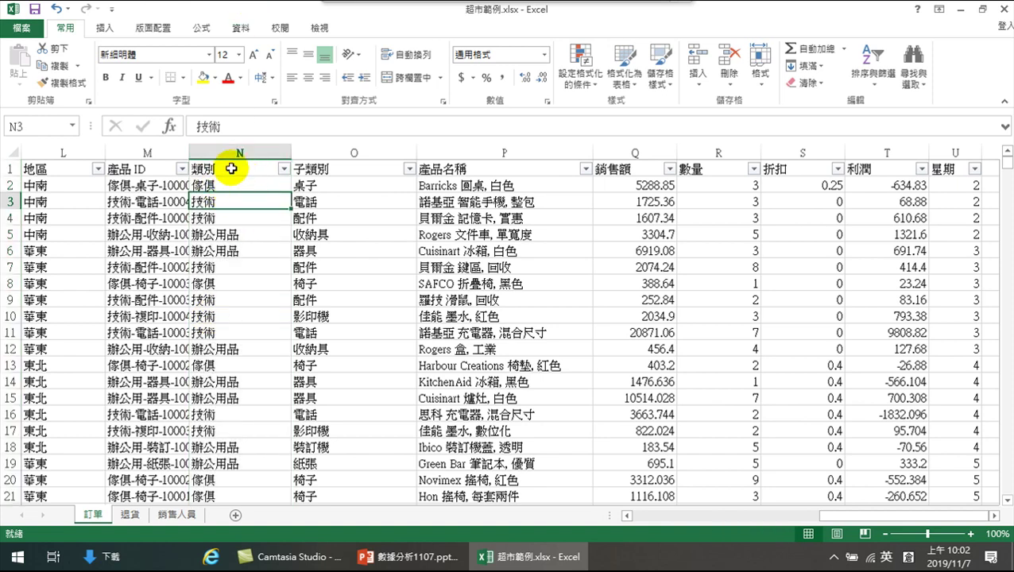
Sort the order rows A to Z by 類別 and scroll down through the results
click(285, 168)
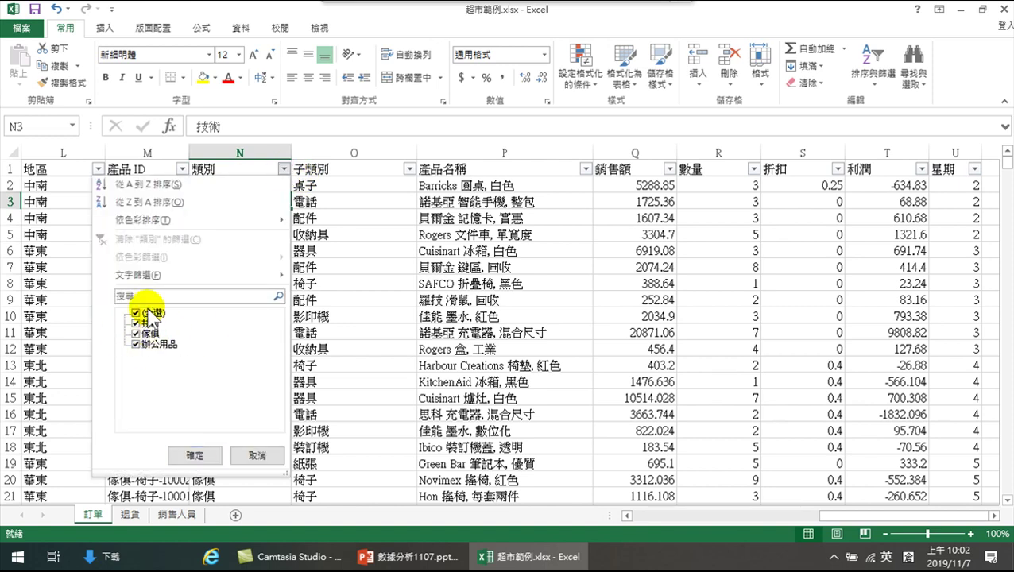
click(257, 455)
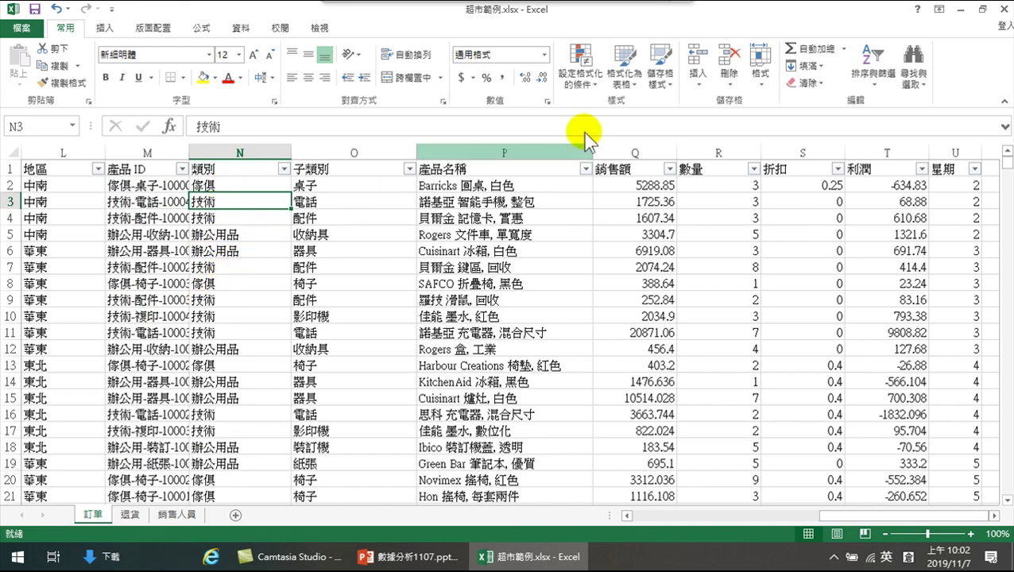
click(898, 60)
click(858, 99)
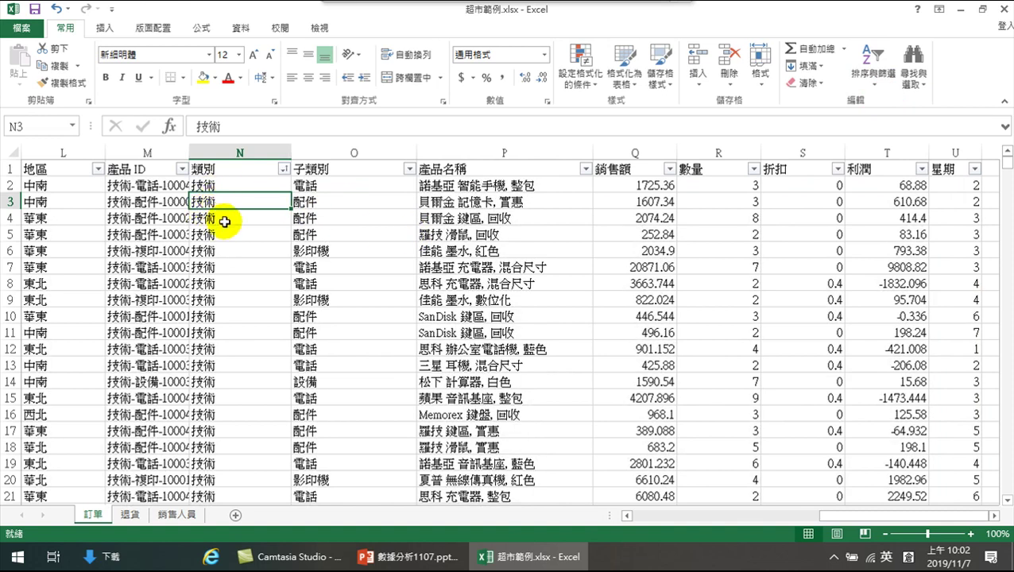
scroll(229, 333, down, 19)
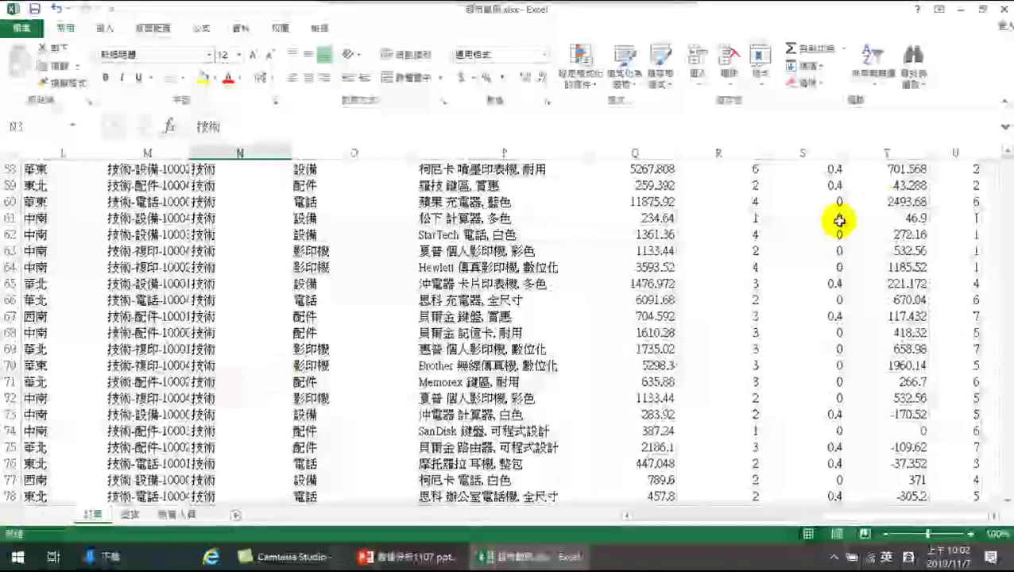
drag(1006, 161, 998, 400)
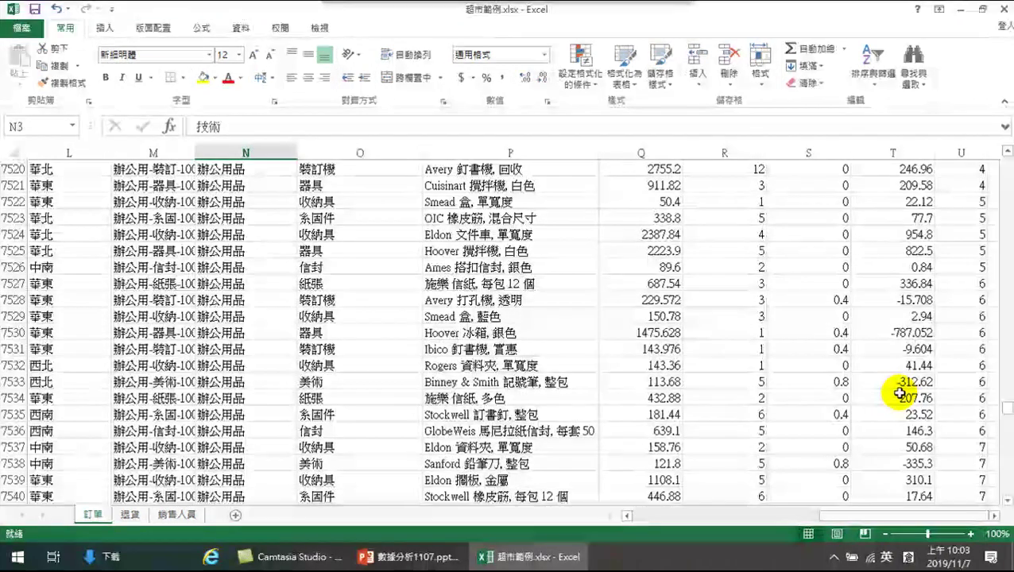
click(224, 216)
click(263, 128)
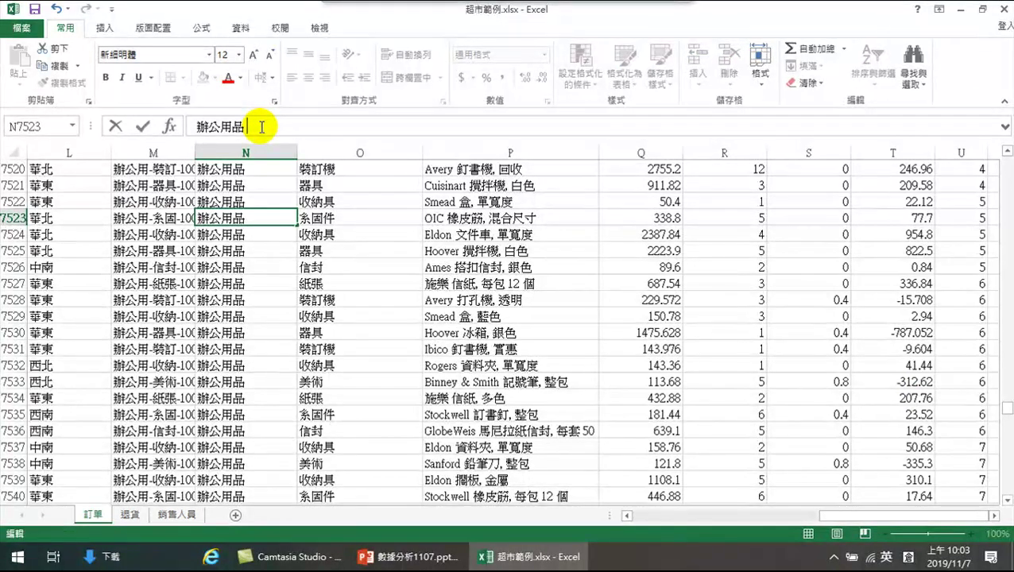
key(Return)
click(224, 219)
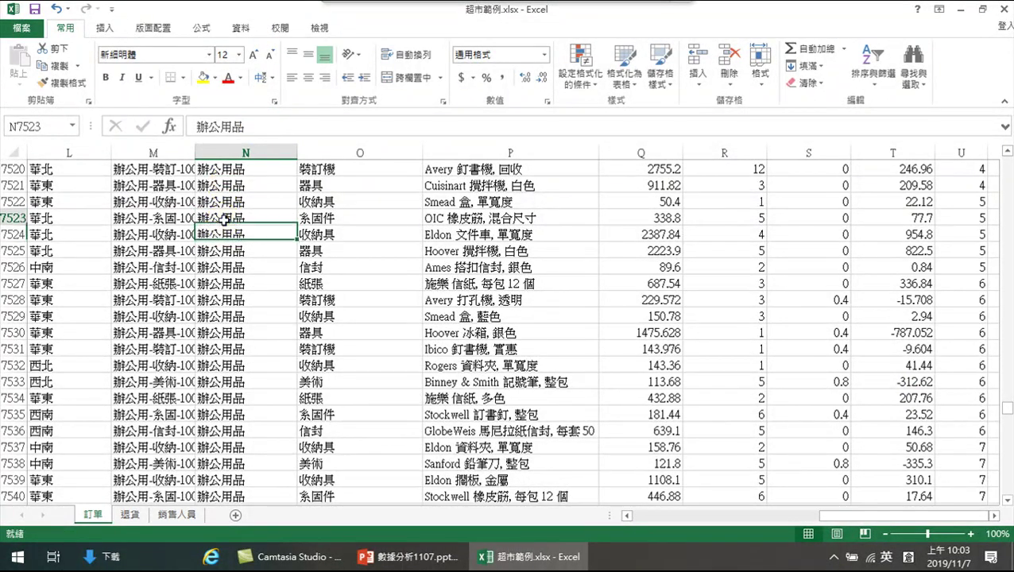
click(224, 236)
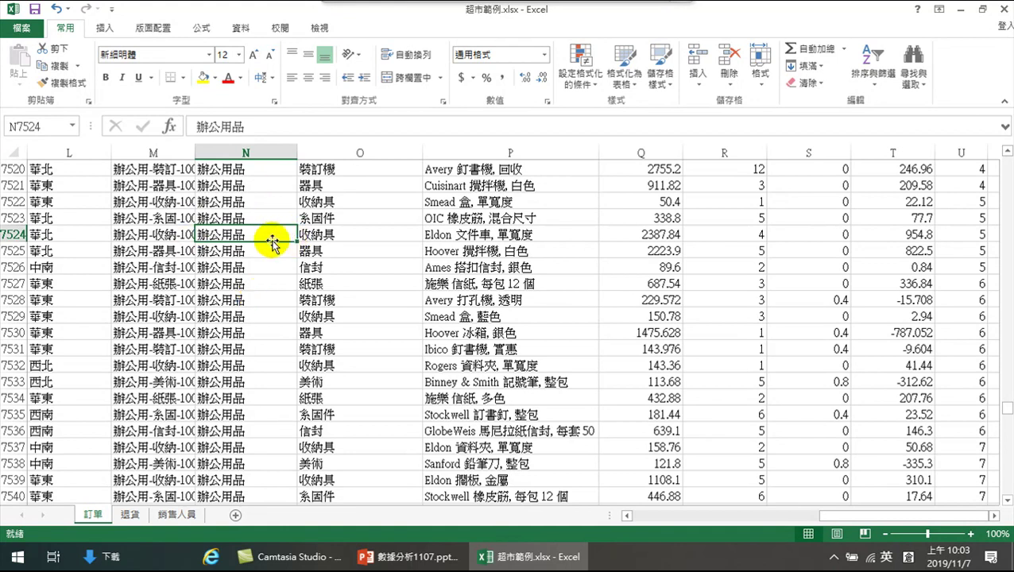
scroll(267, 240, up, 13)
scroll(268, 239, up, 1)
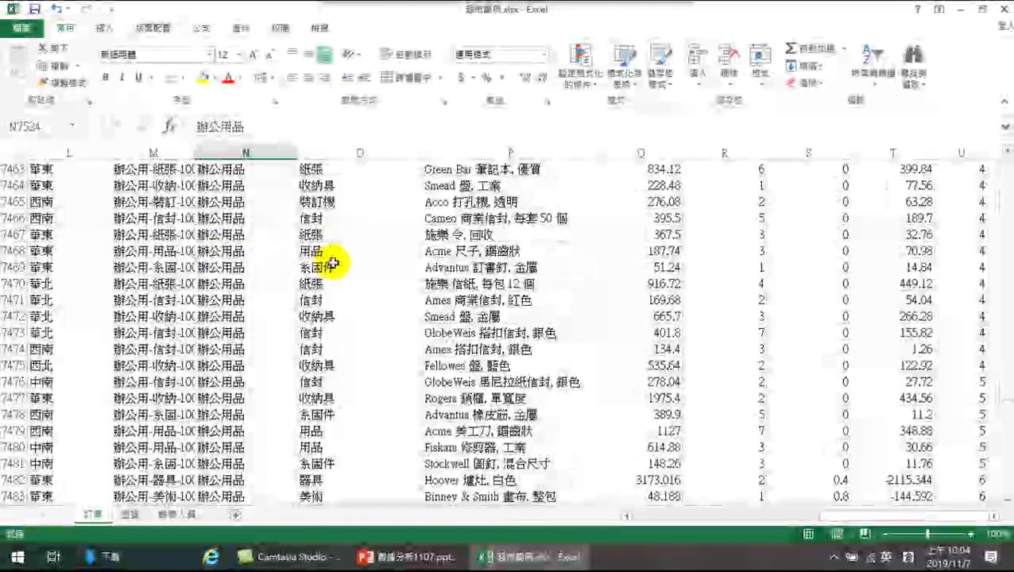
scroll(238, 230, up, 8)
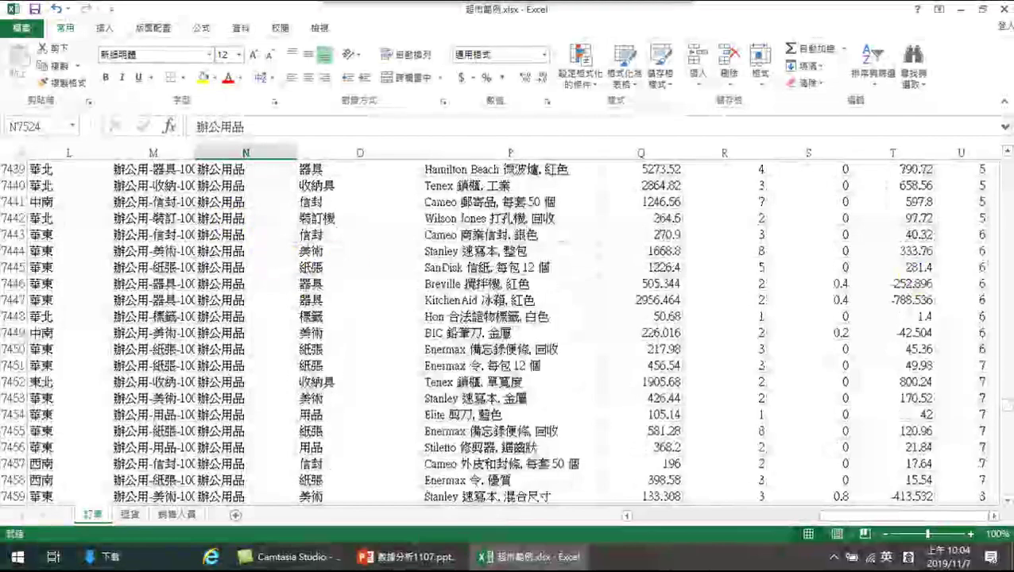
drag(1003, 410, 1001, 163)
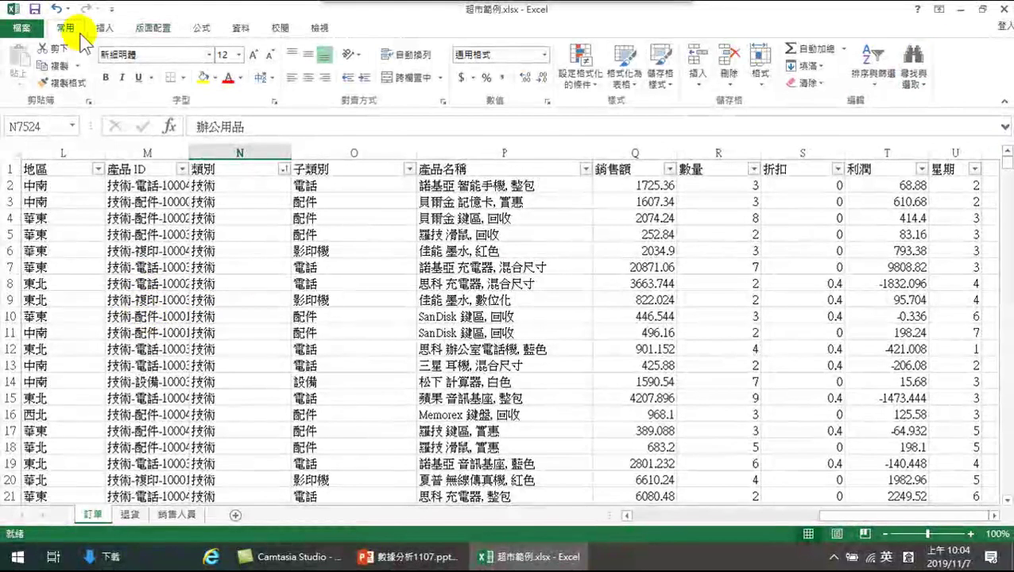
Close Excel without saving, then reopen 超市範例.xlsx from the Downloads folder
click(1002, 10)
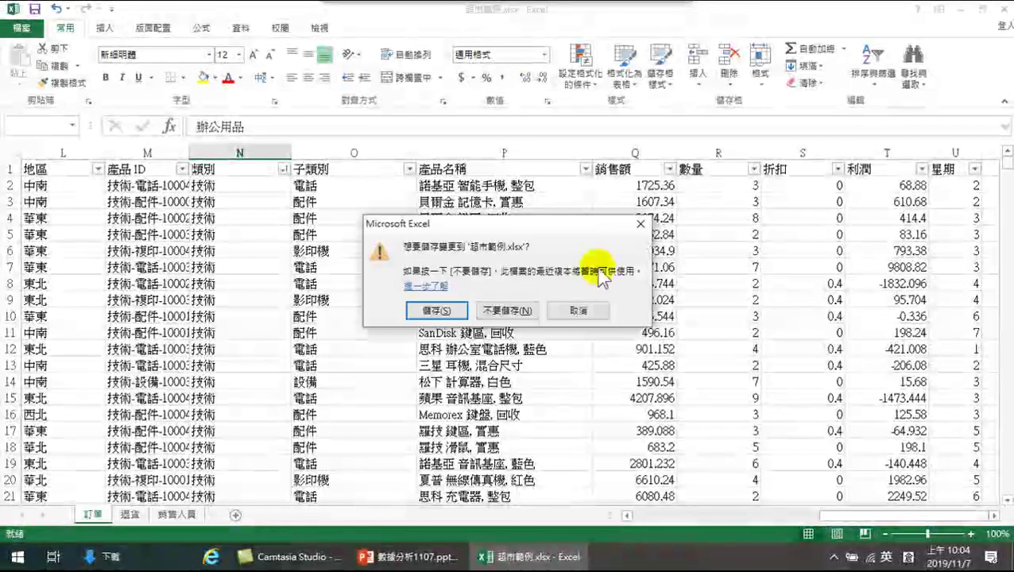
click(487, 312)
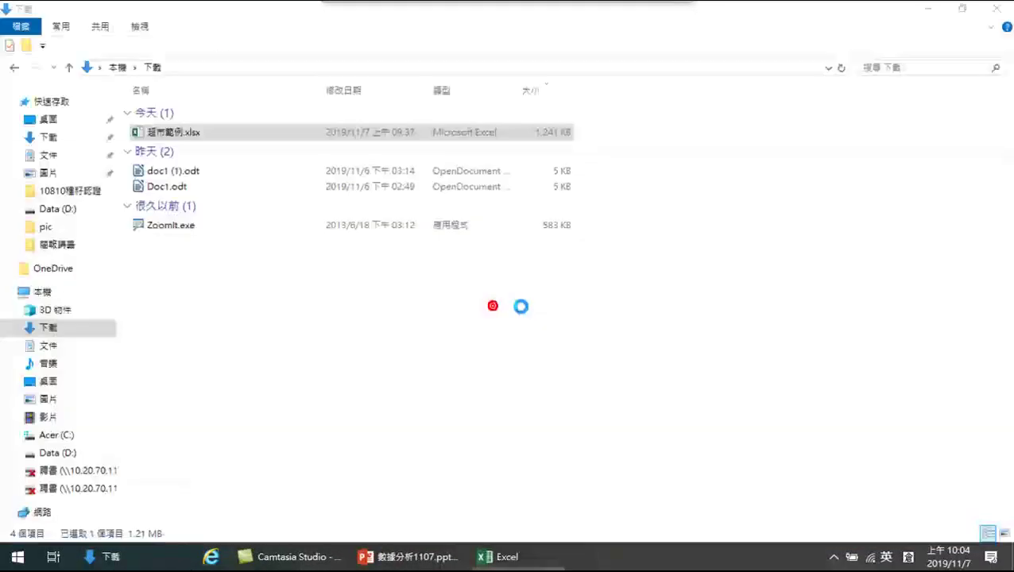
double_click(172, 133)
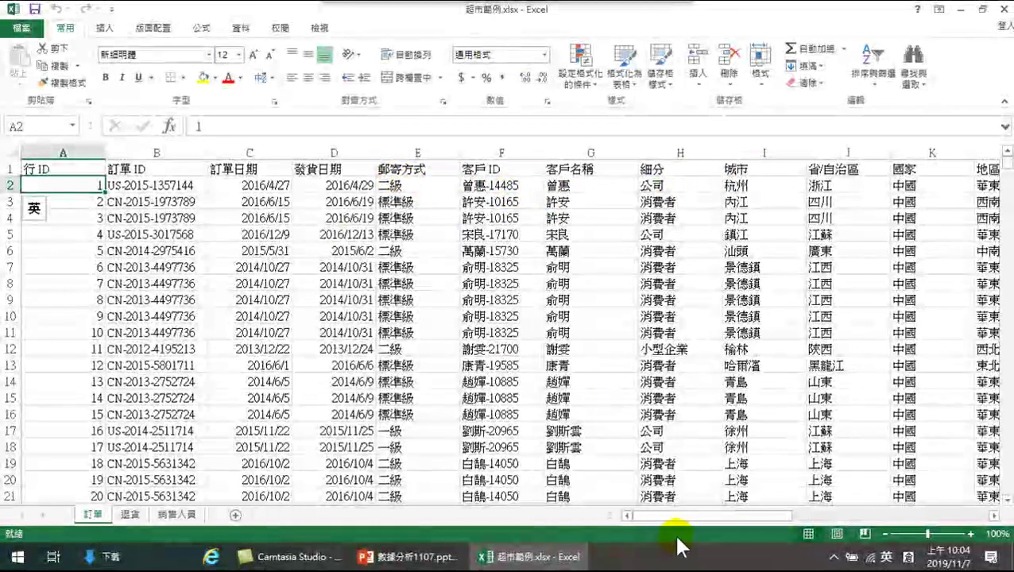
Select the 類別 column N and its first category cell N2, then show the Data tools
drag(679, 517, 769, 518)
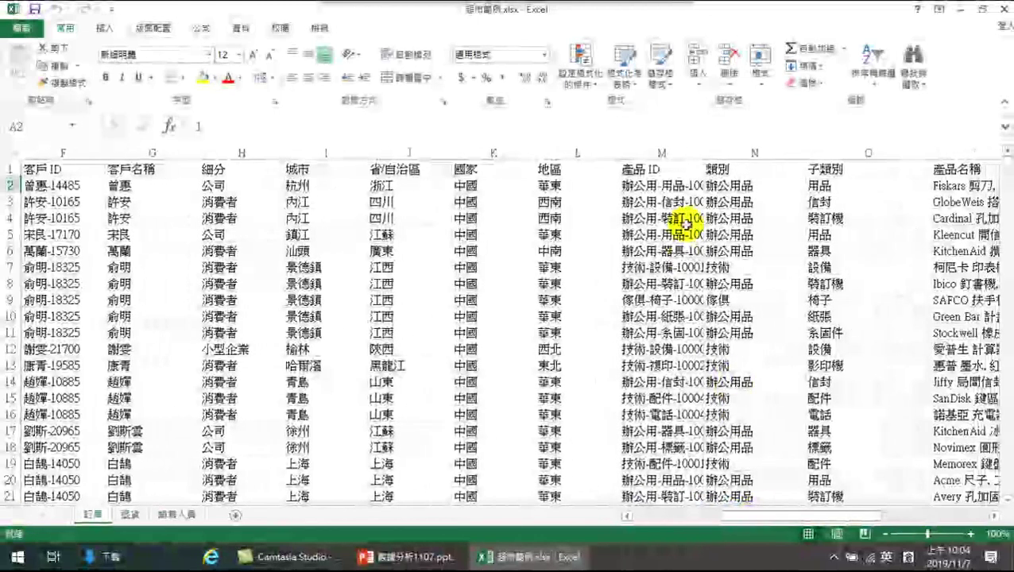
click(748, 150)
click(749, 151)
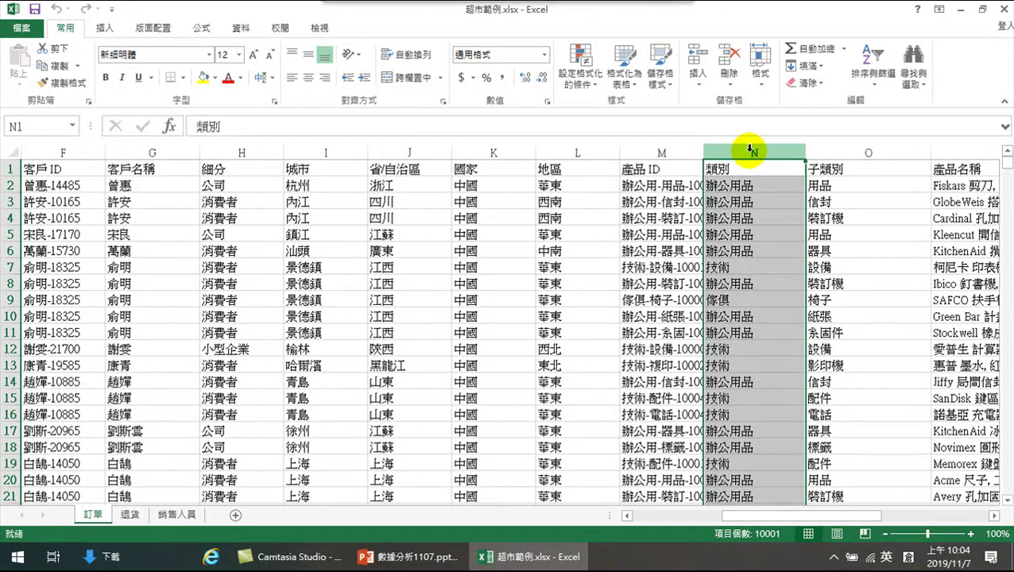
click(727, 185)
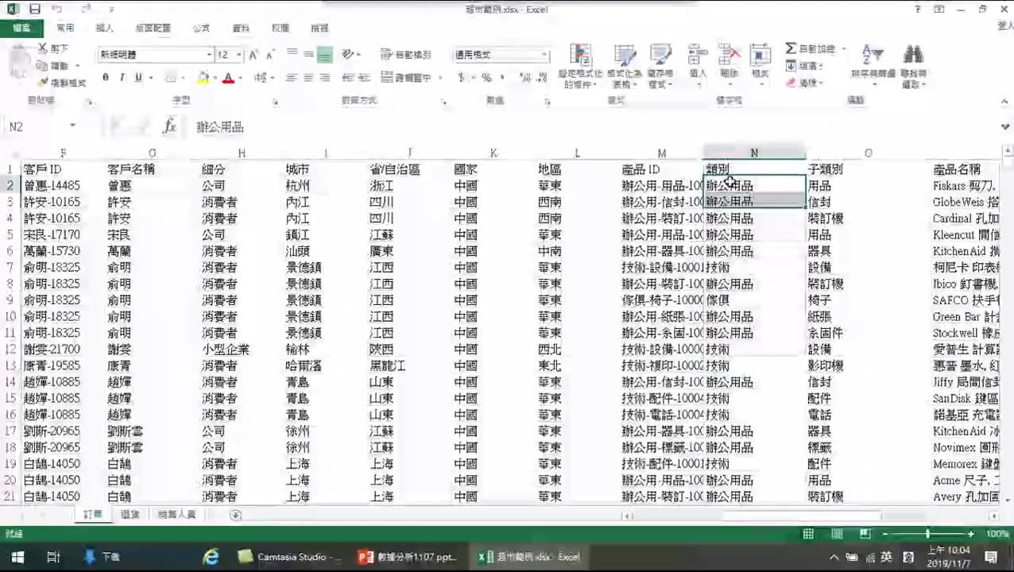
drag(805, 518, 849, 518)
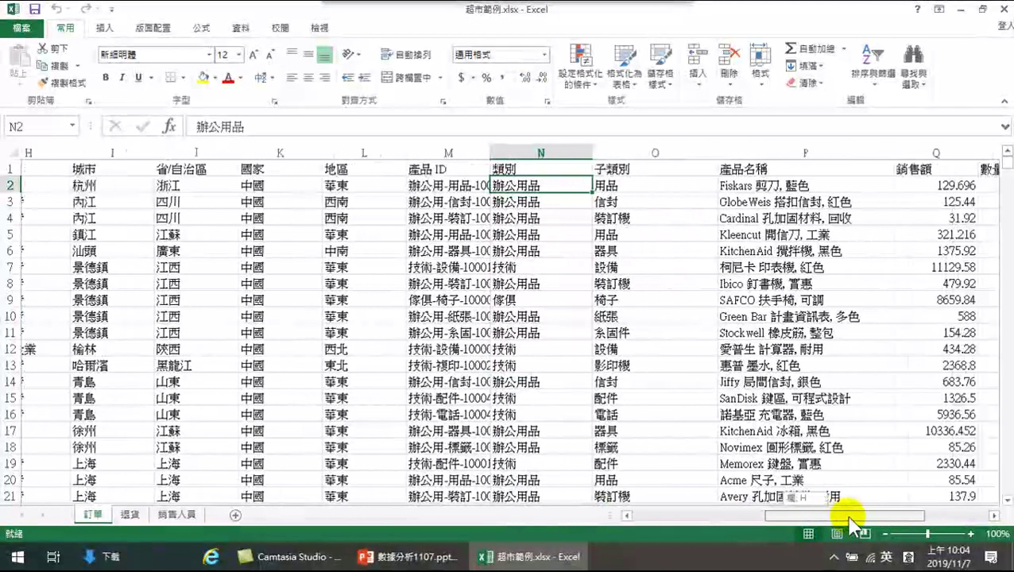
click(240, 28)
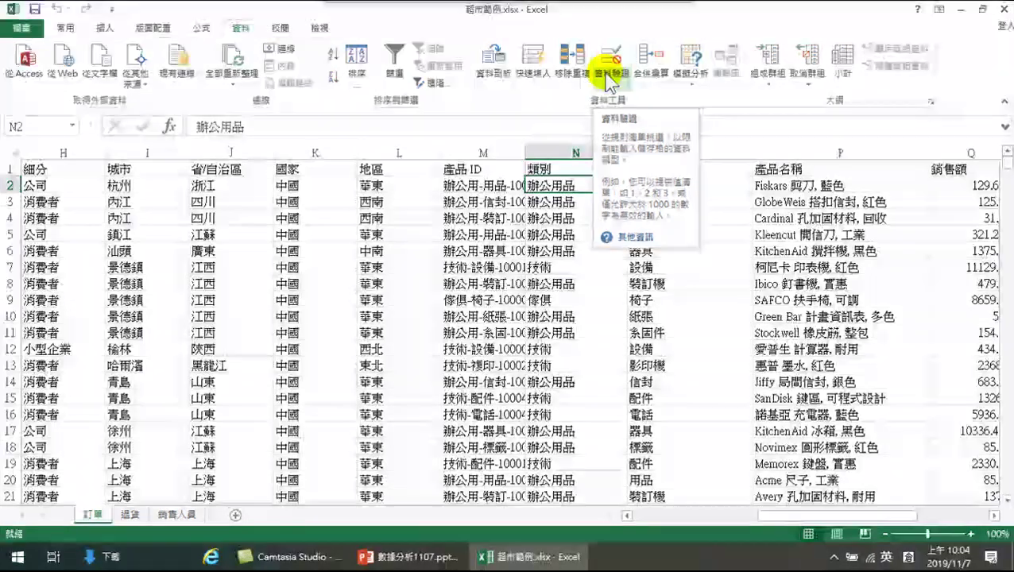
drag(810, 516, 924, 524)
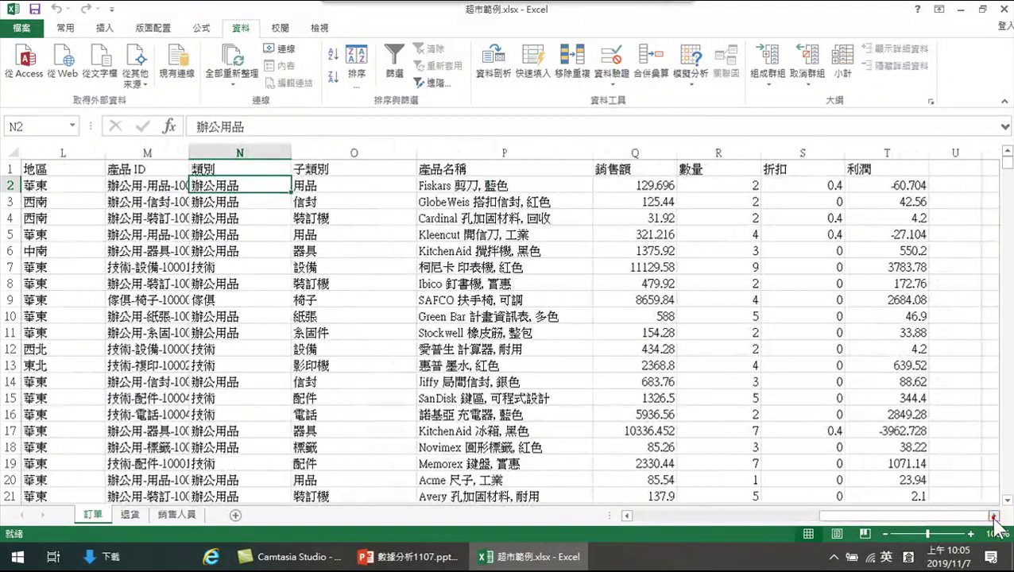
click(993, 515)
click(993, 515)
click(993, 515)
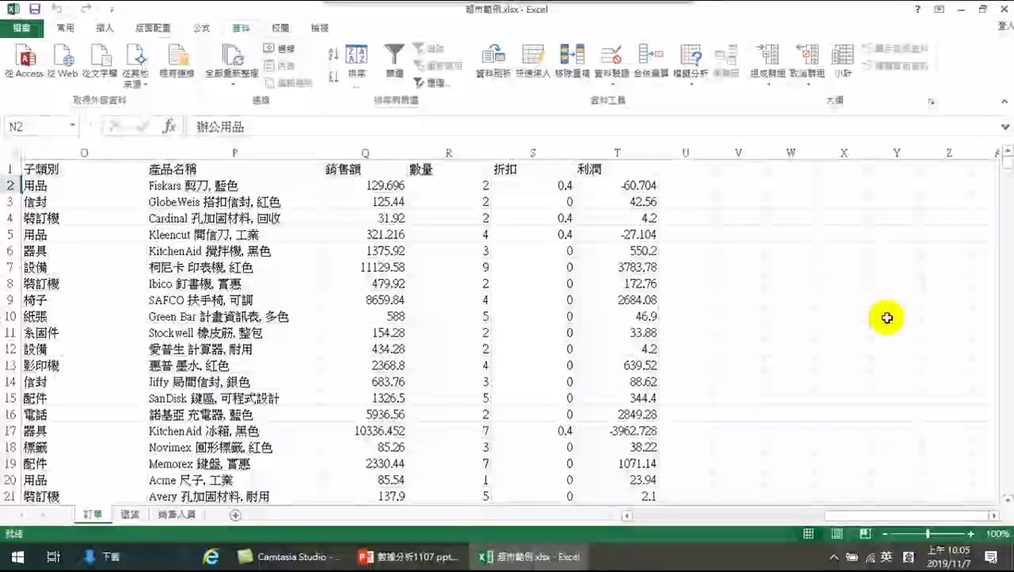
drag(939, 515, 783, 530)
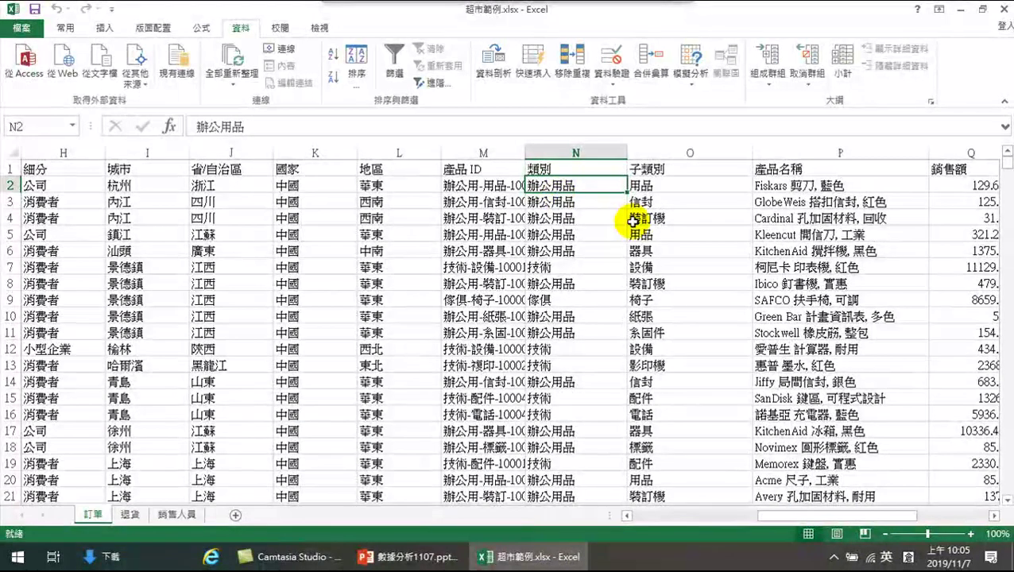
Copy the 辦公用品, 技術 and 傢俱 cells from column N and paste them into X2:X4
ctrl+click(561, 267)
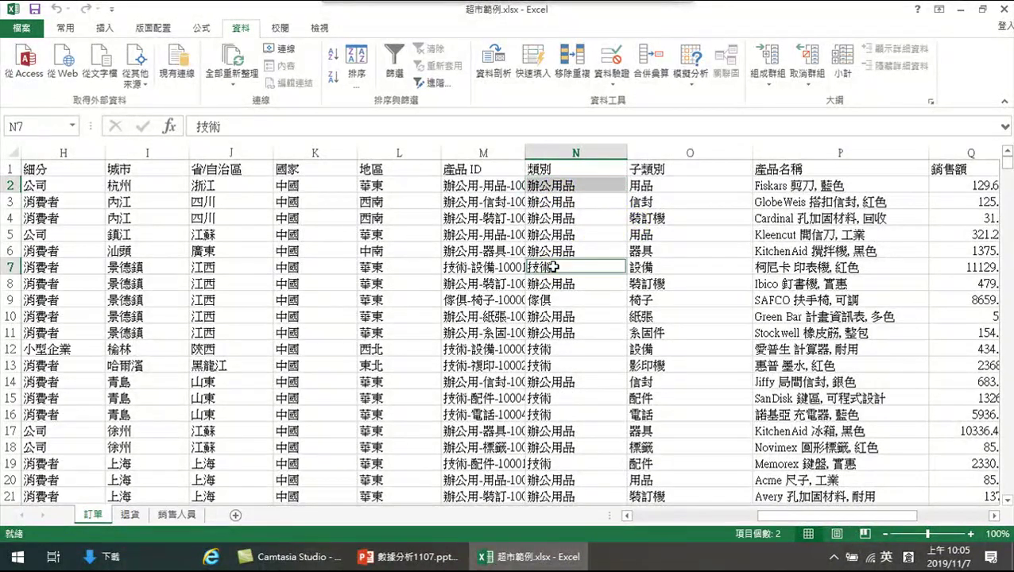
ctrl+click(556, 300)
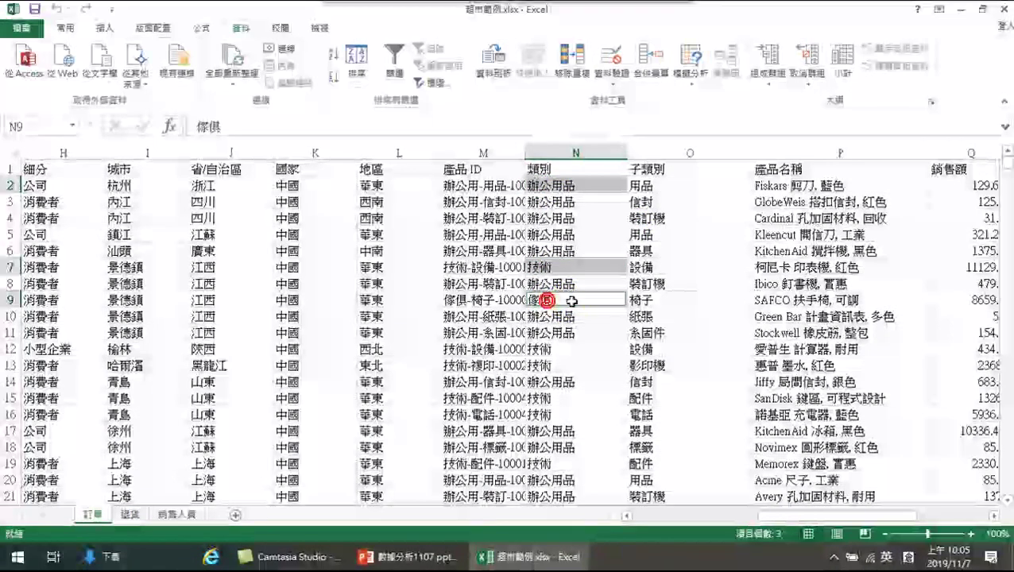
click(65, 32)
click(56, 66)
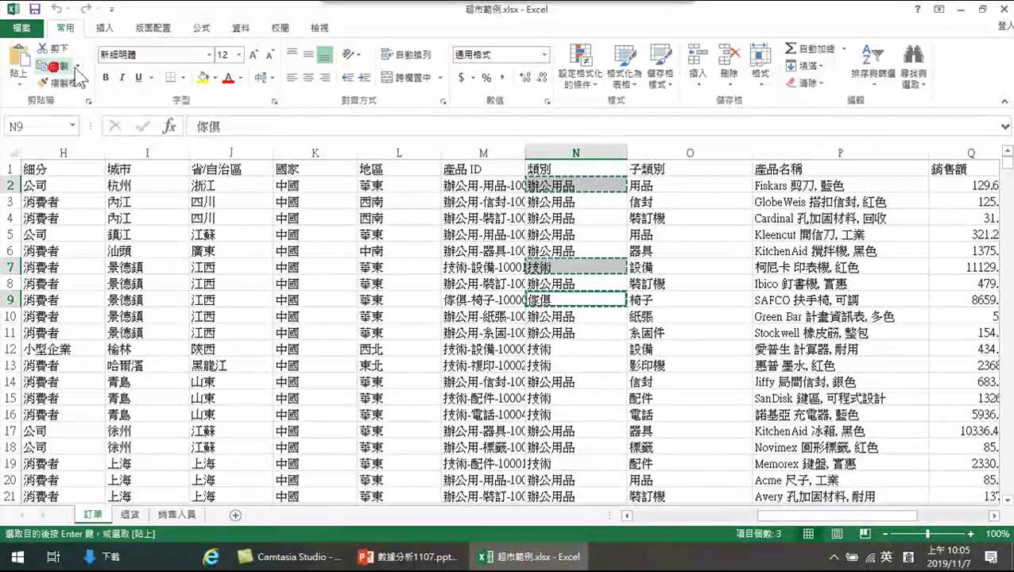
drag(781, 515, 996, 562)
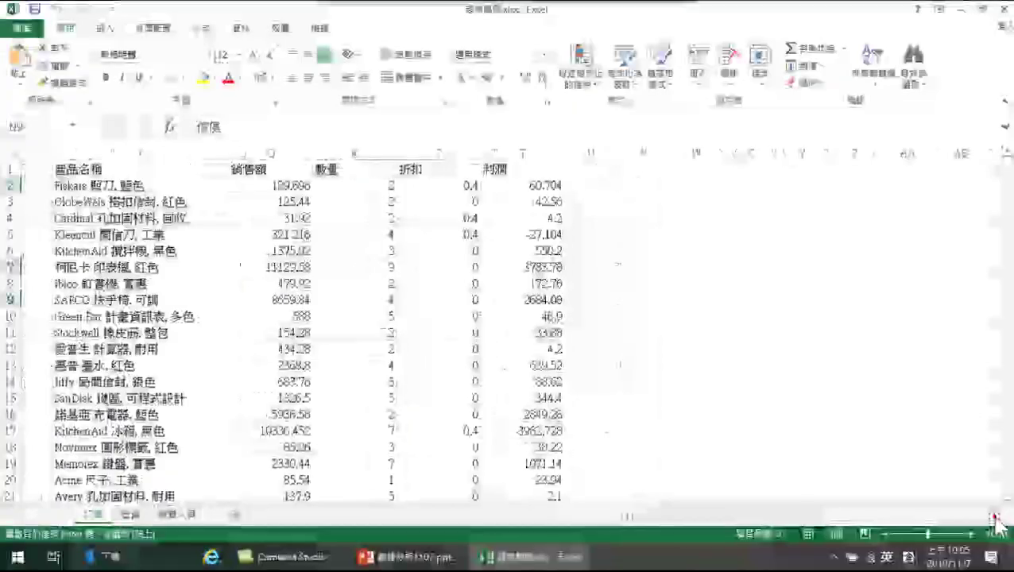
click(715, 182)
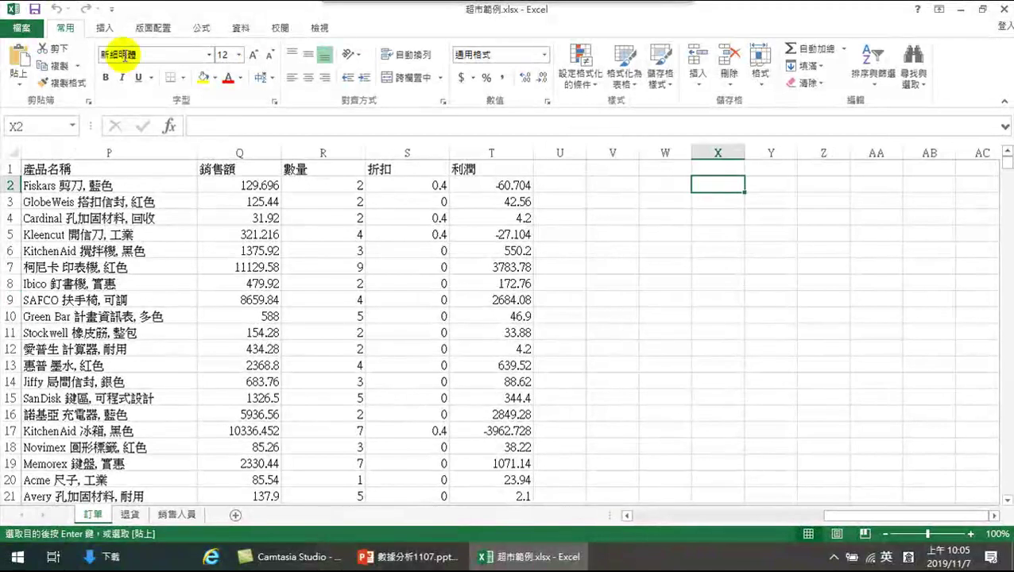
click(16, 60)
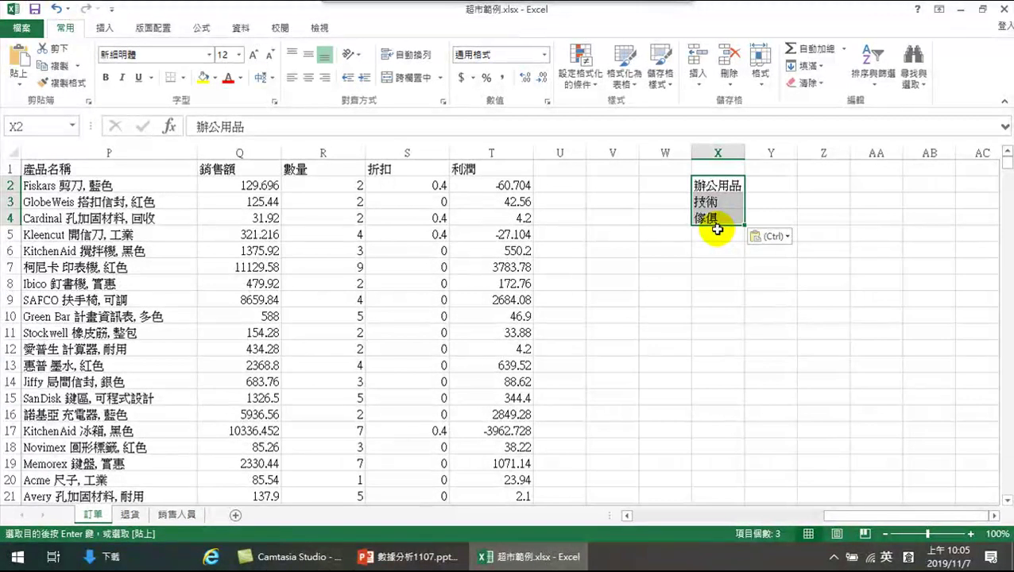
click(712, 222)
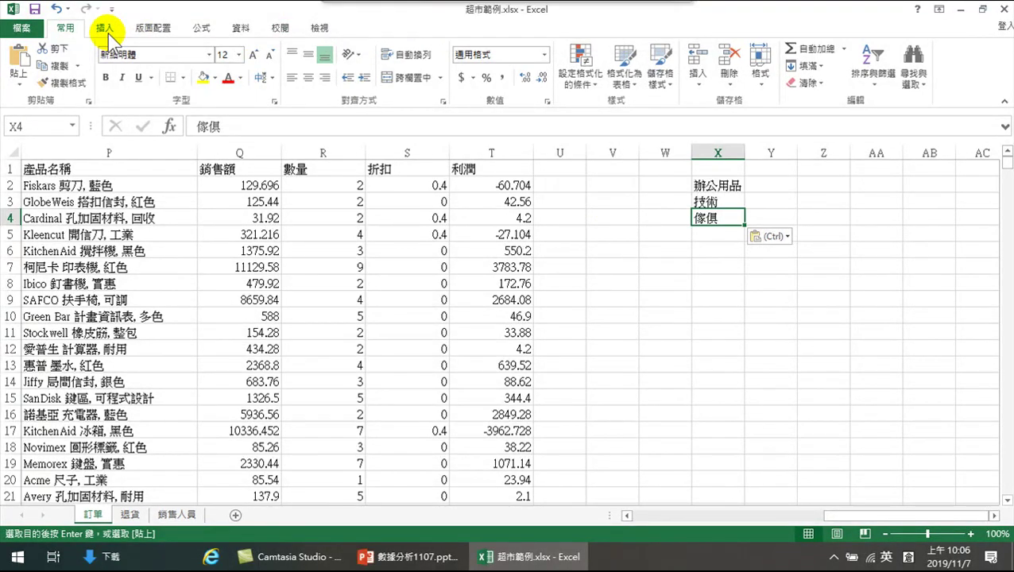
Cancel the pending copy and add spacing inside N4's text so it reads 辦 公 用品
drag(842, 516, 802, 516)
click(222, 217)
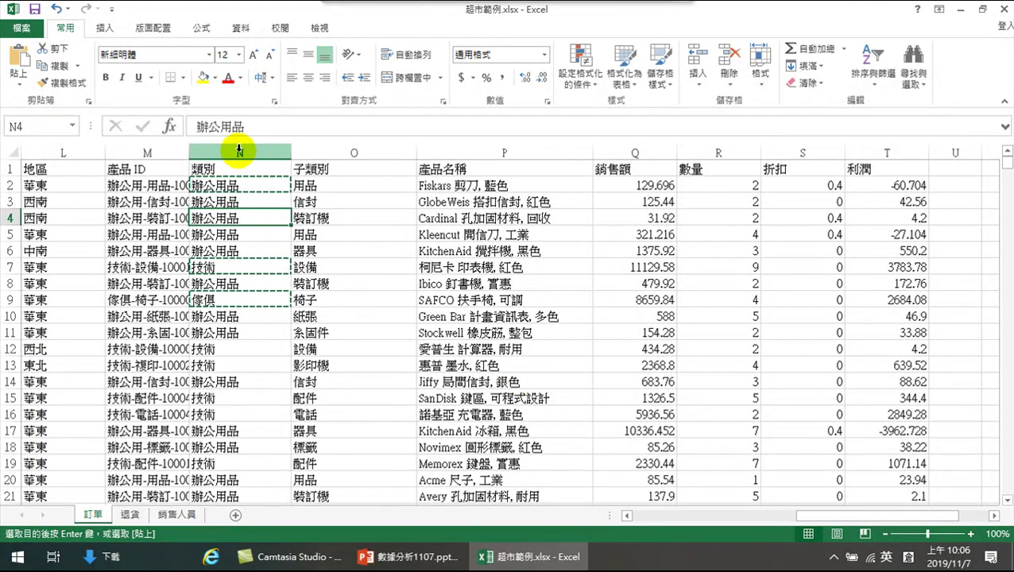
key(Escape)
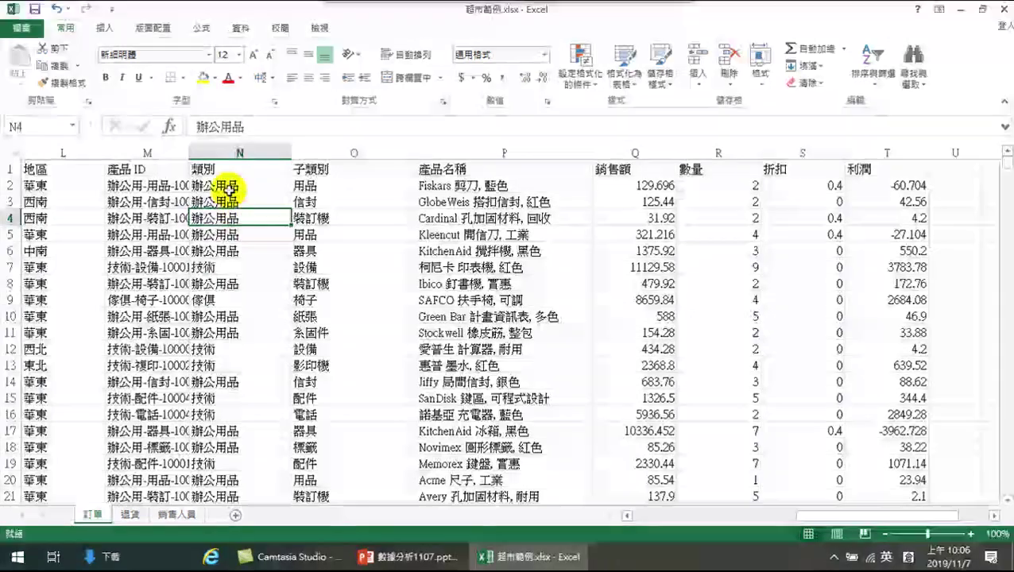
click(207, 123)
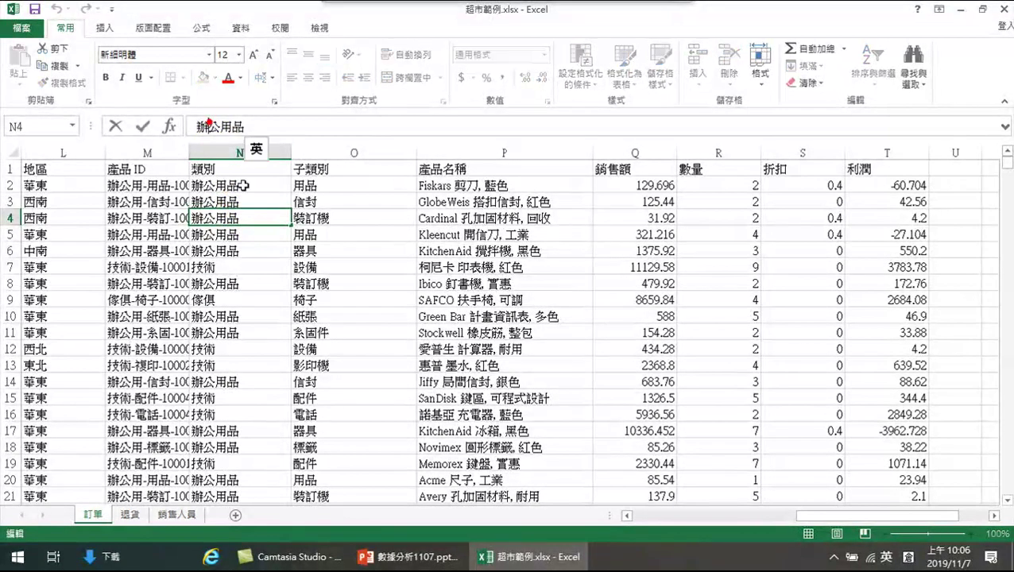
click(223, 127)
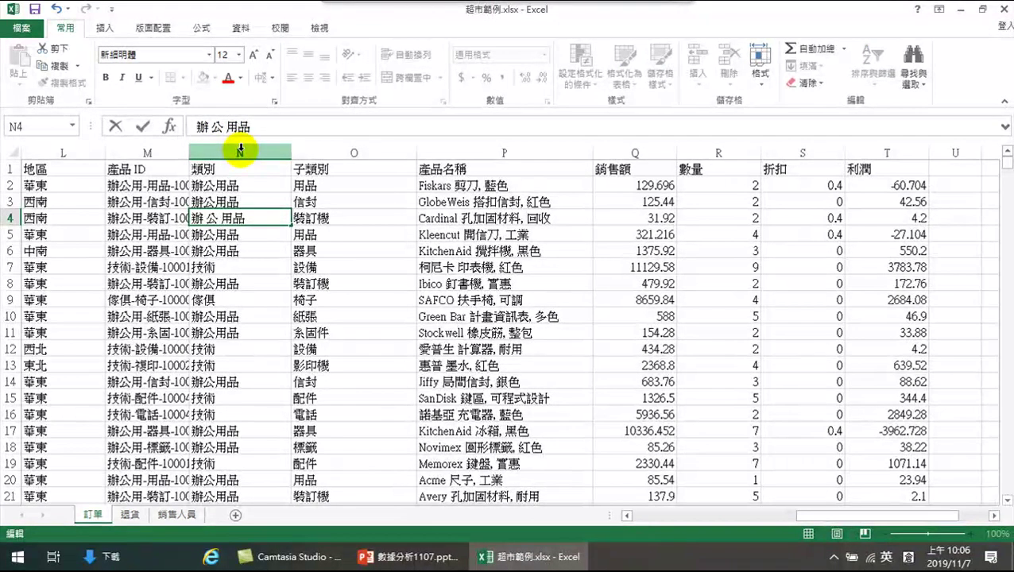
key(Return)
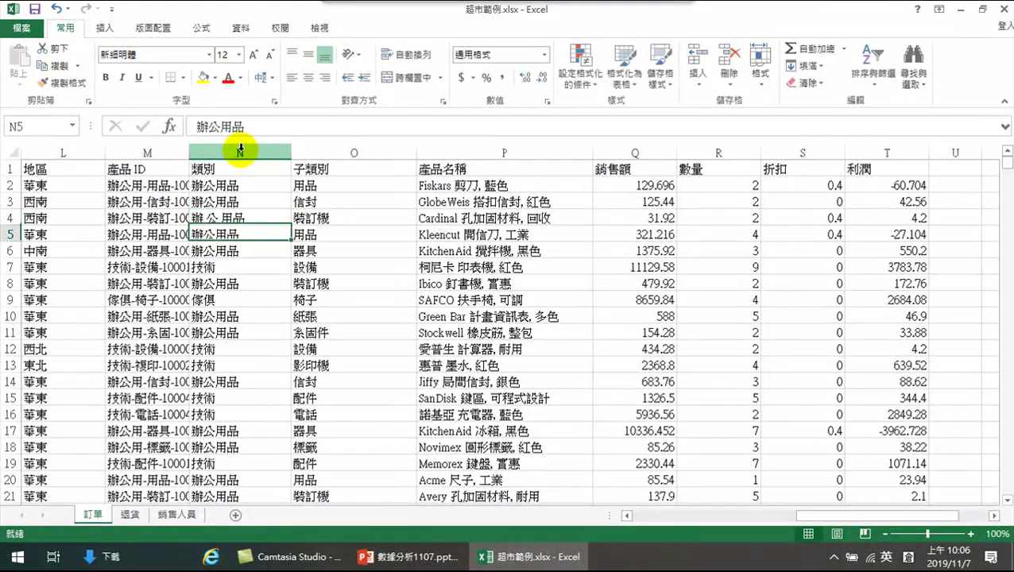
Re-edit the 技術 entry in N7 and the 傢俱 entry in N9 in the formula bar
click(207, 267)
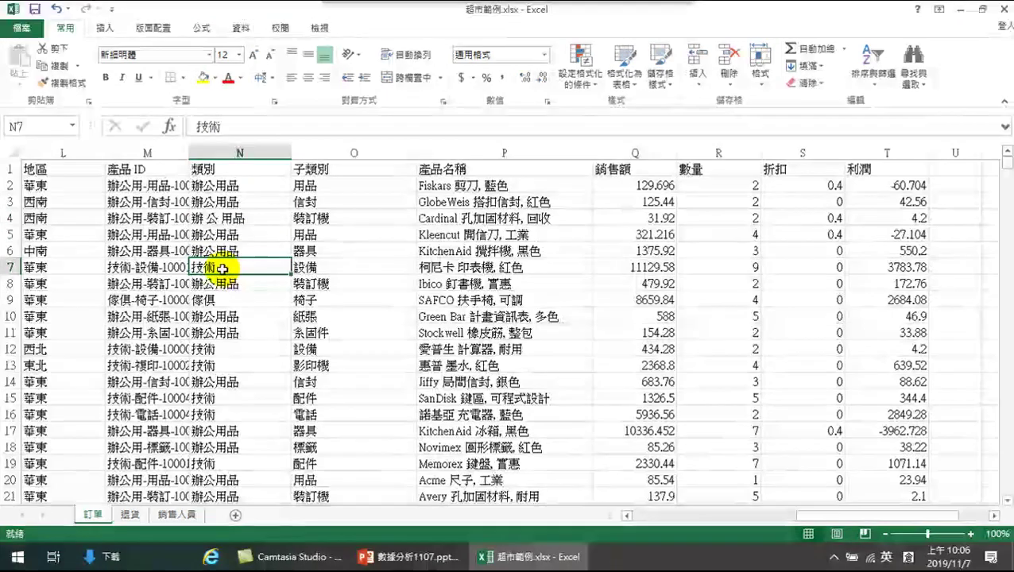
click(238, 127)
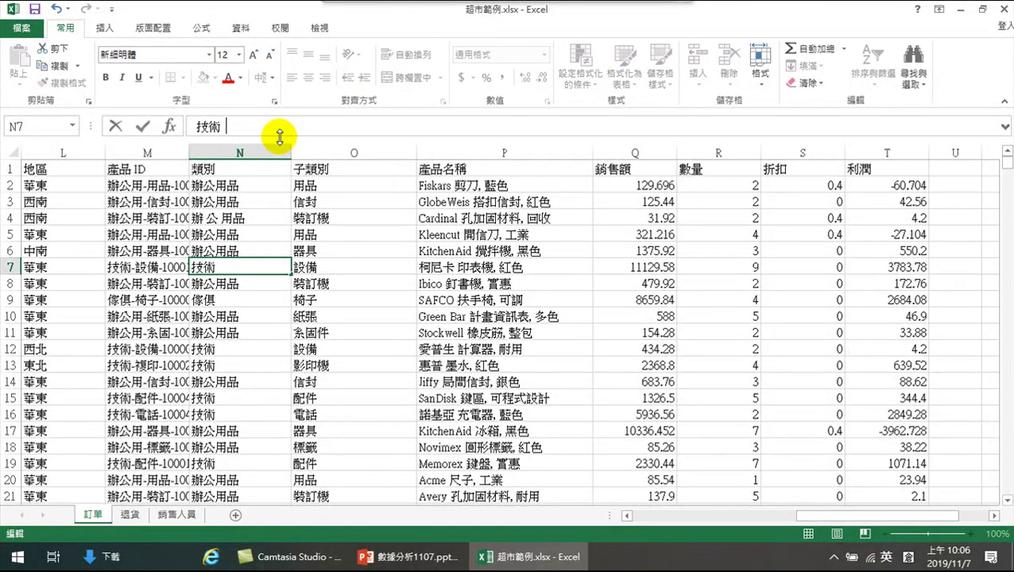
key(Return)
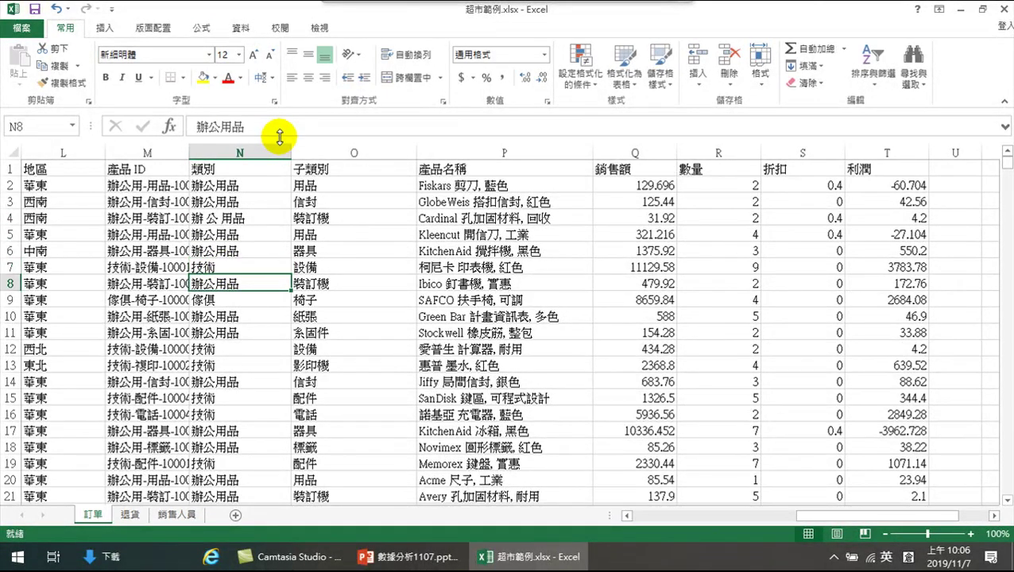
click(223, 265)
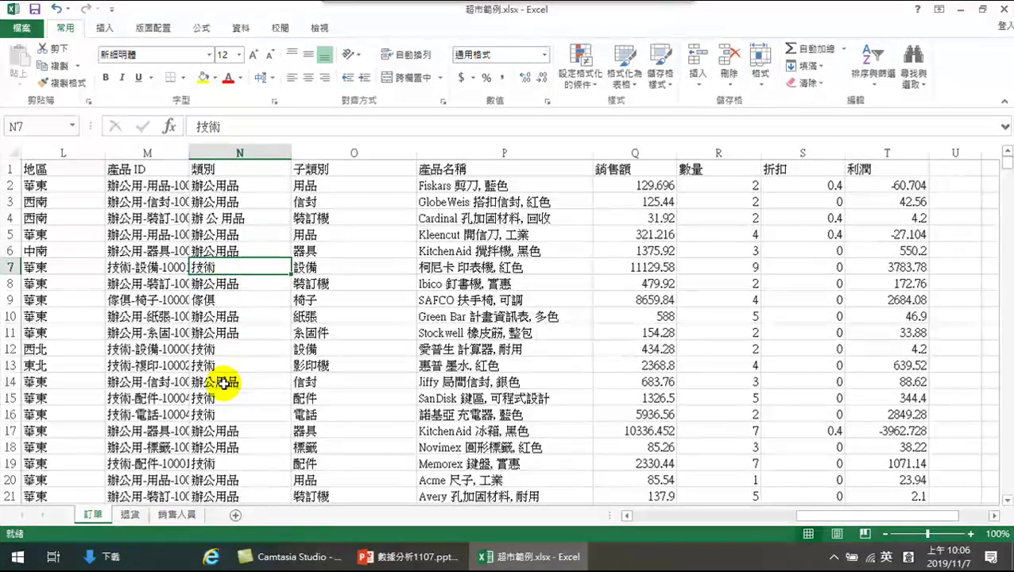
click(212, 299)
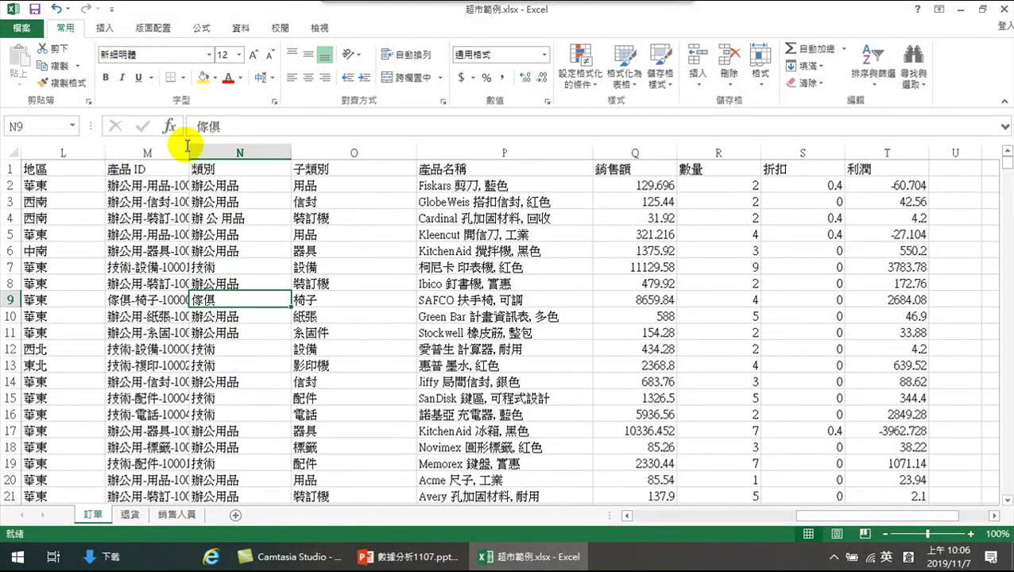
click(200, 126)
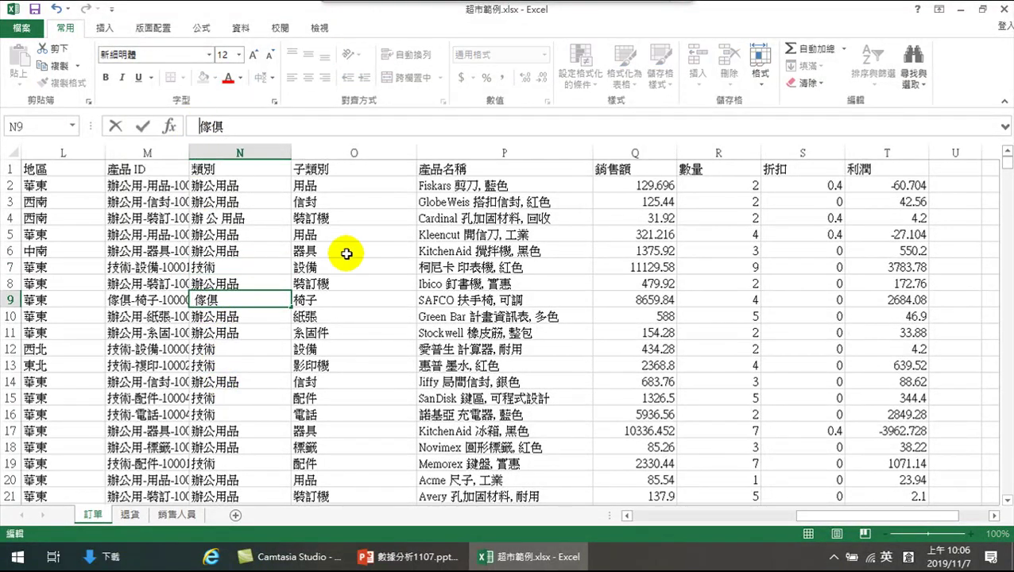
key(Return)
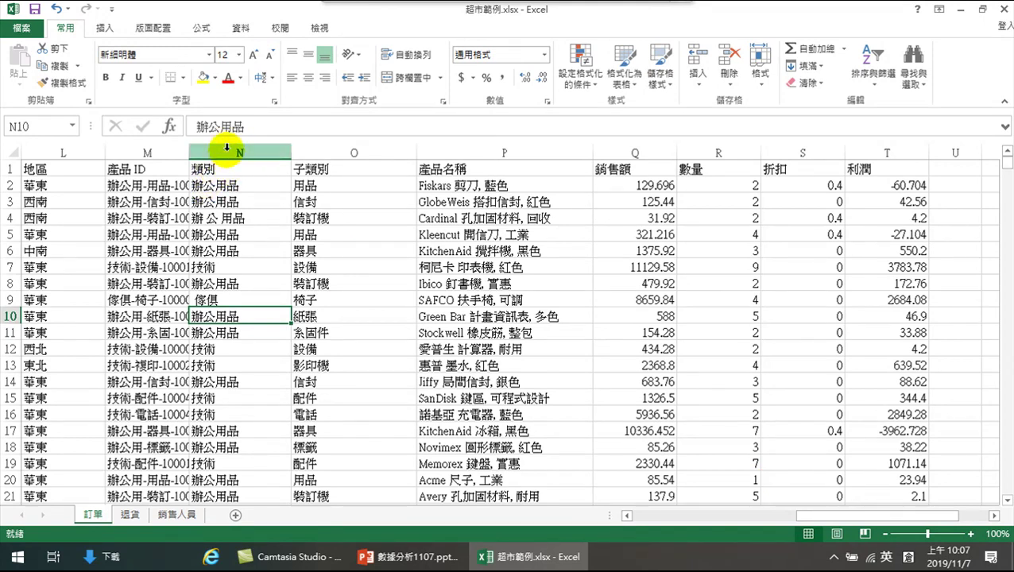
Select the whole 類別 column N and open its Data Validation dialog
click(226, 148)
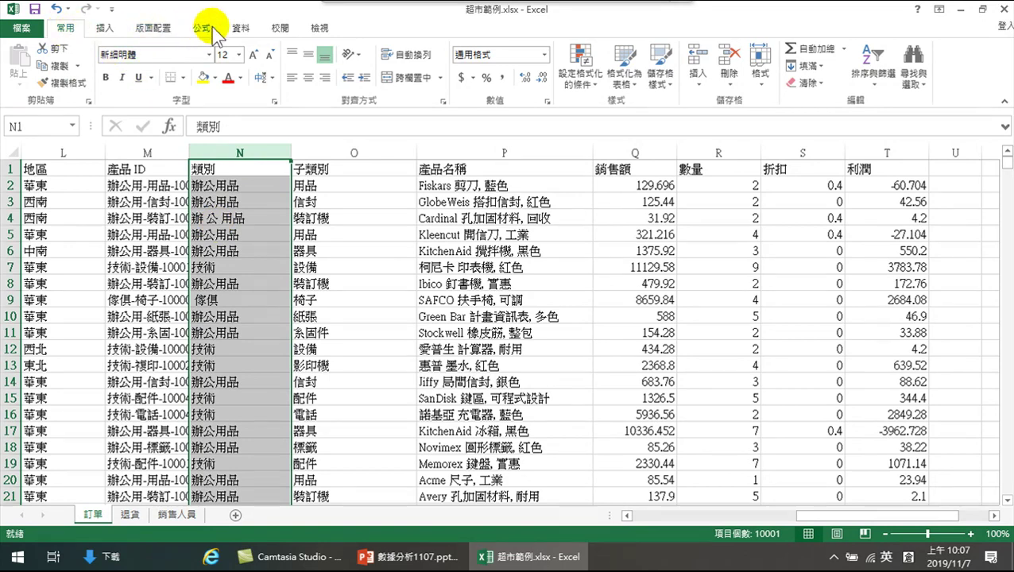
click(245, 28)
click(247, 30)
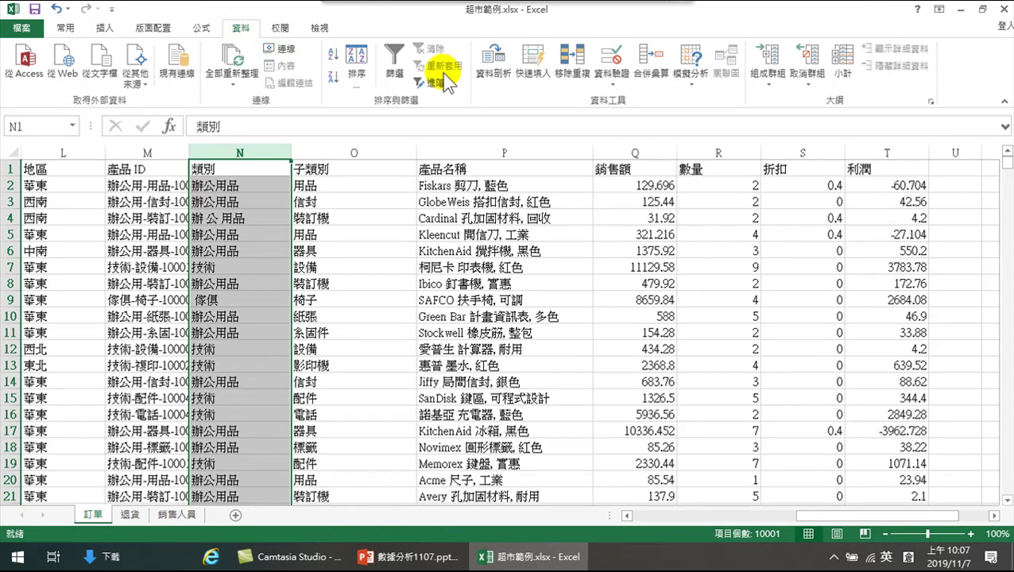
click(612, 79)
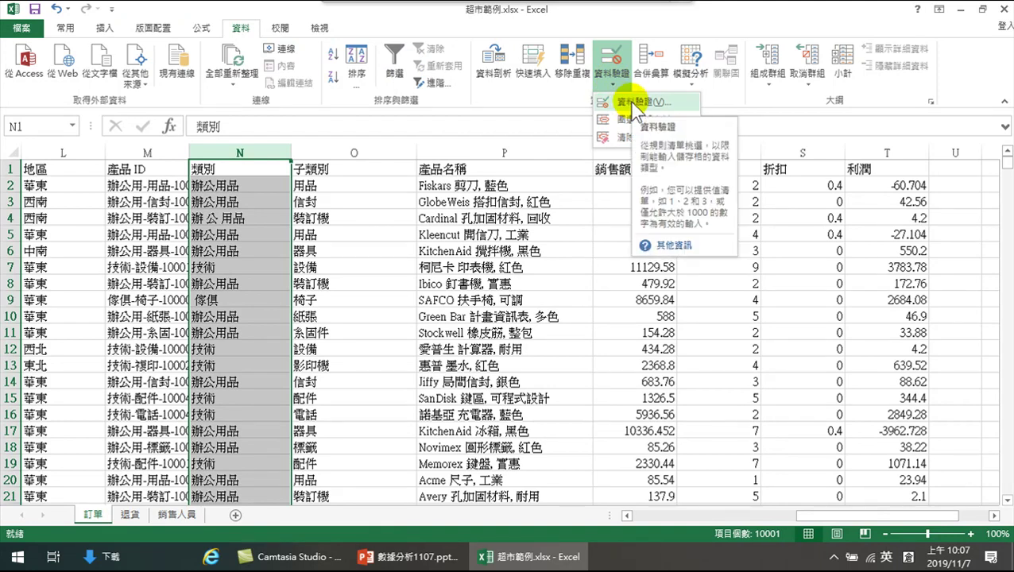
click(634, 103)
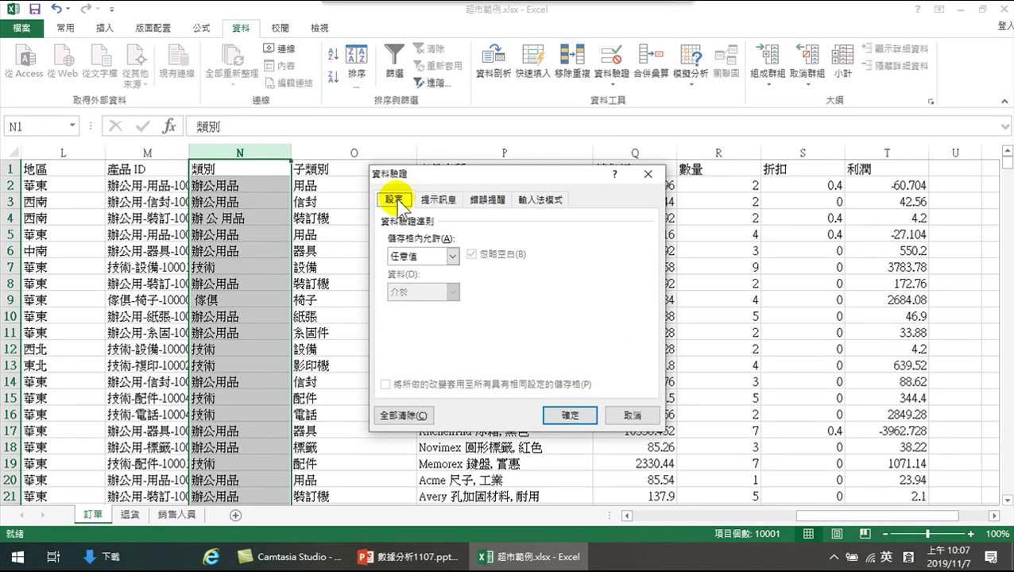
Set the validation rule to allow a List sourced from X2:X4 (辦公用品, 技術, 傢俱)
click(423, 257)
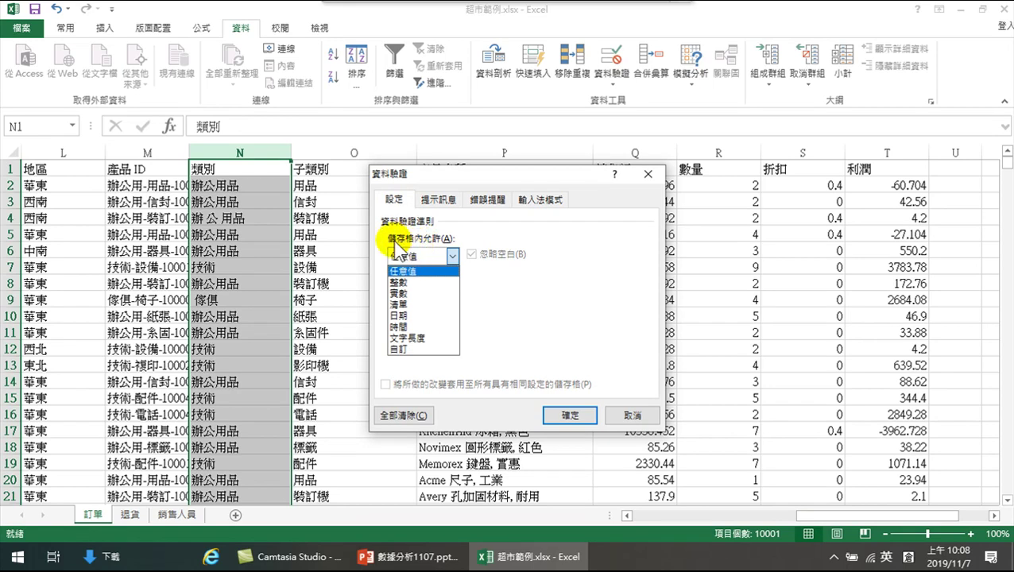
click(413, 305)
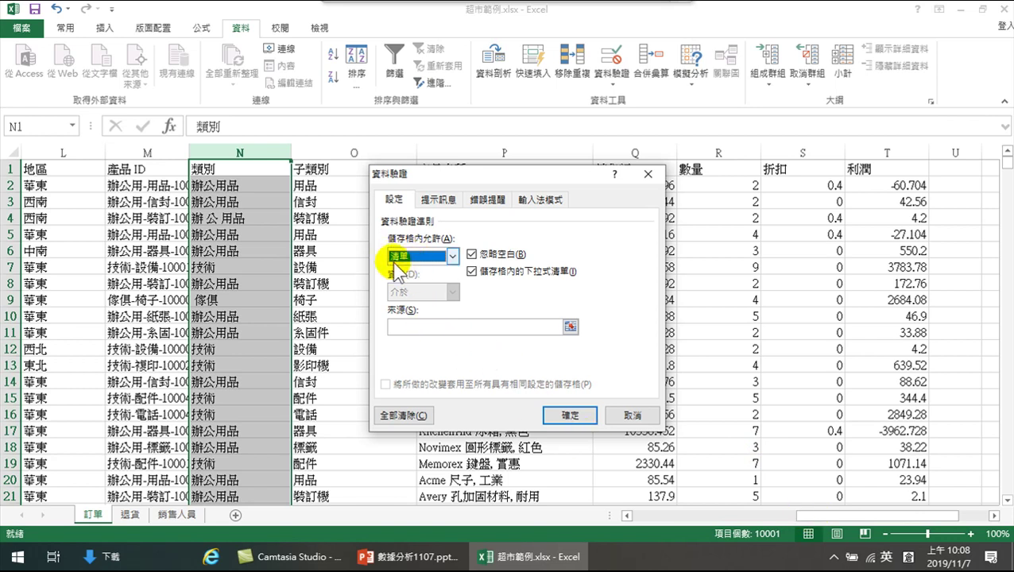
click(397, 325)
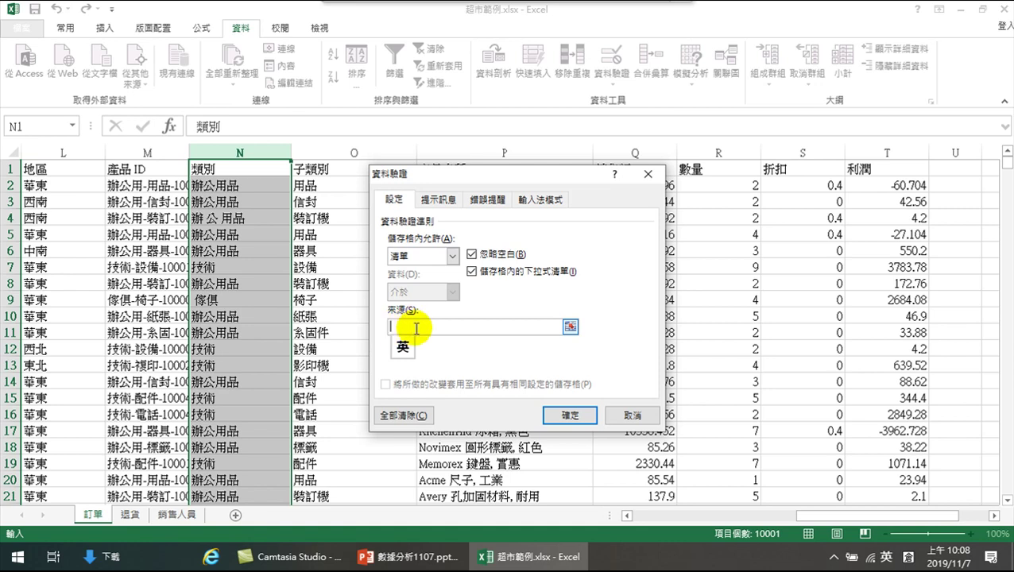
mouse_move(818, 515)
mouse_down()
mouse_move(904, 525)
mouse_move(901, 517)
mouse_up()
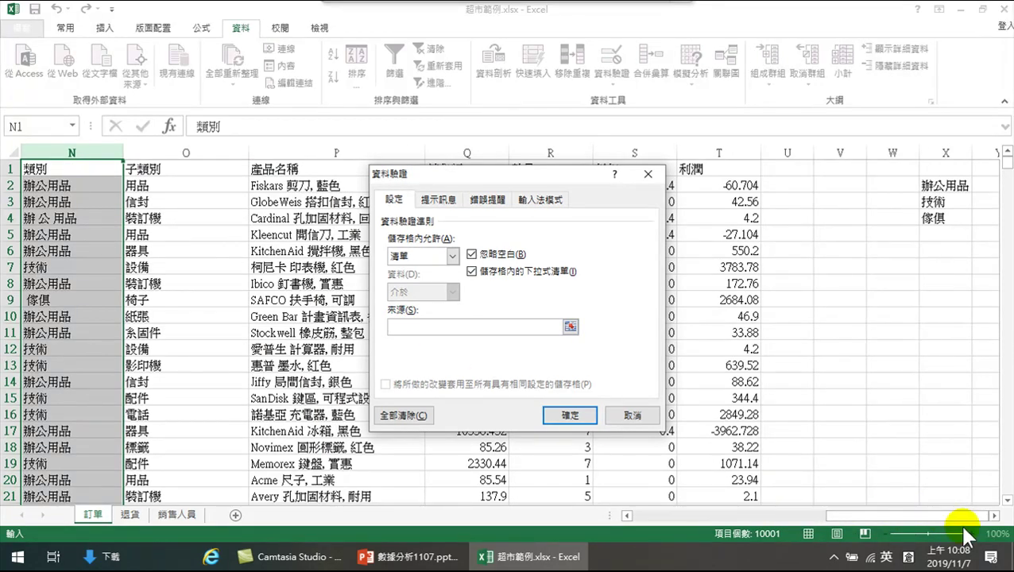
drag(934, 183, 934, 219)
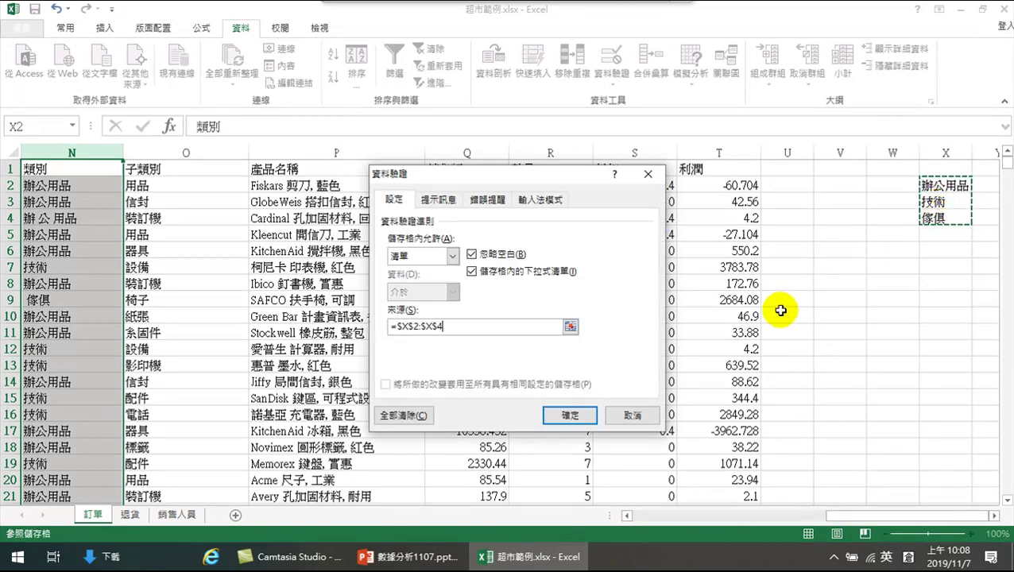
Confirm the list validation on 類別 and scroll the sheet back left to column L
click(570, 414)
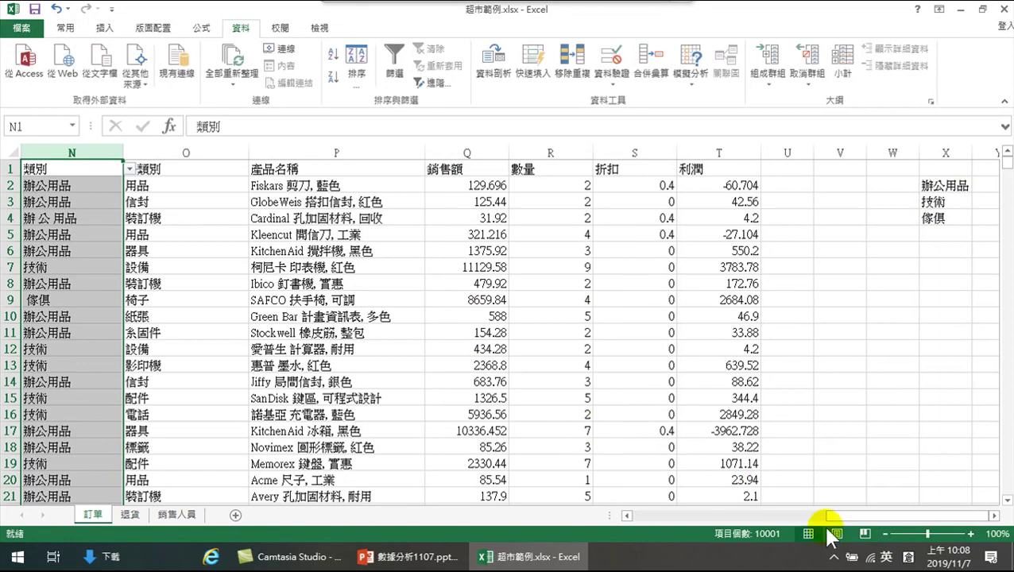
drag(857, 516, 822, 521)
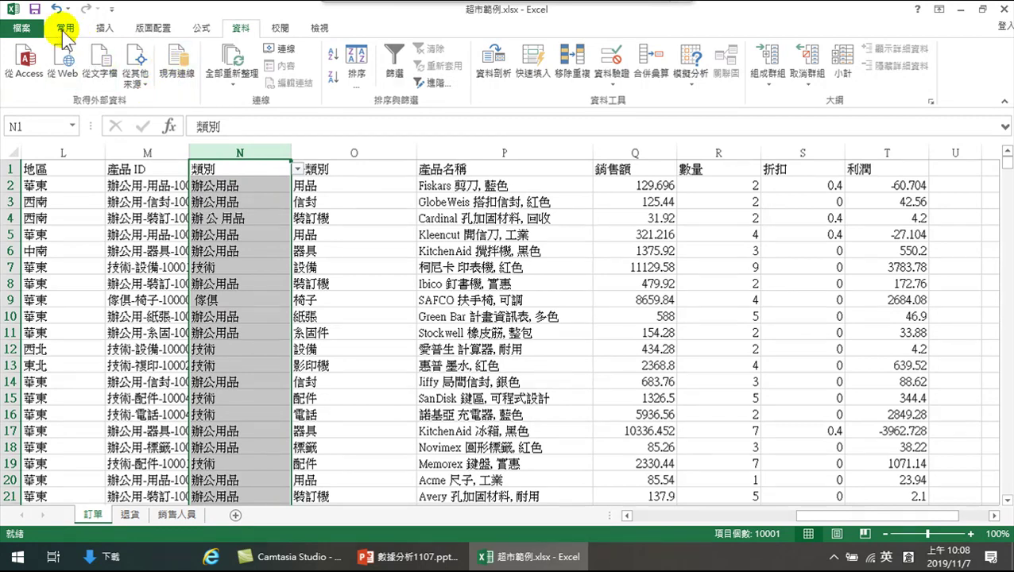
Circle the invalid 類別 entries, flagging N1, N4, N7 and N9
click(242, 27)
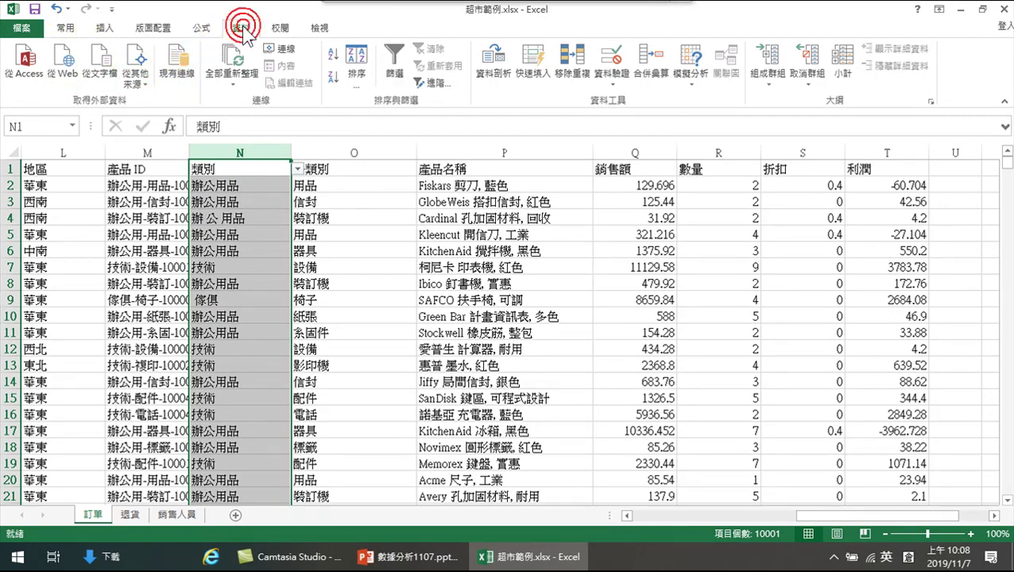
click(612, 86)
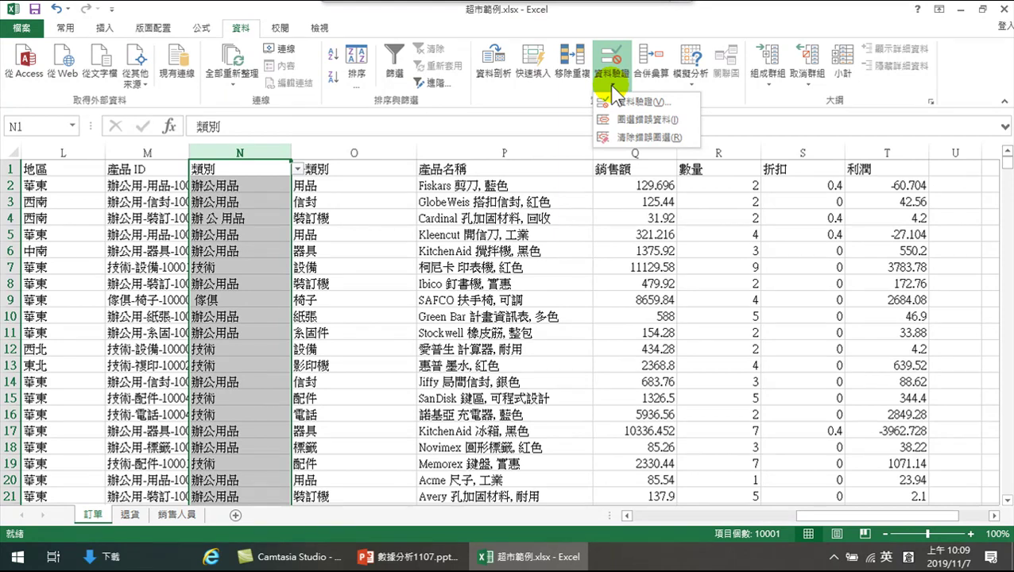
click(679, 128)
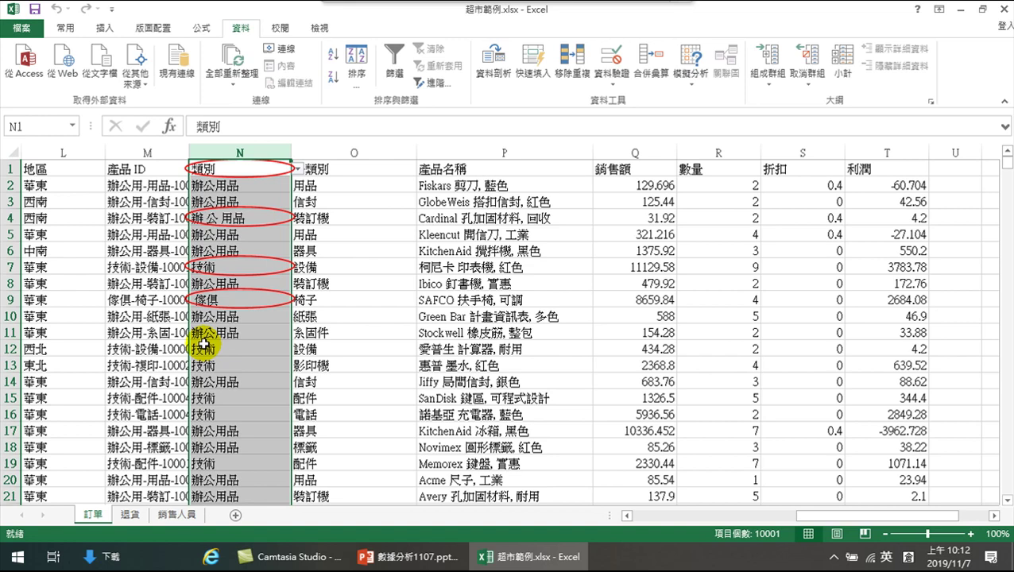
Select column Q to read 銷售額 statistics: average 1611.754824, minimum 13.44, maximum 35621.355, sum 16117548.24
click(620, 251)
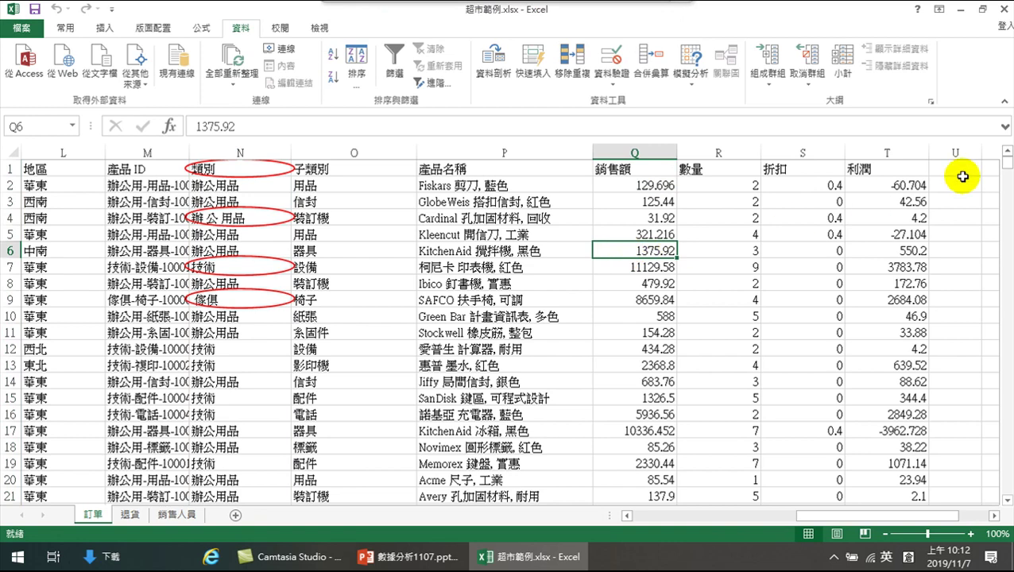
click(898, 153)
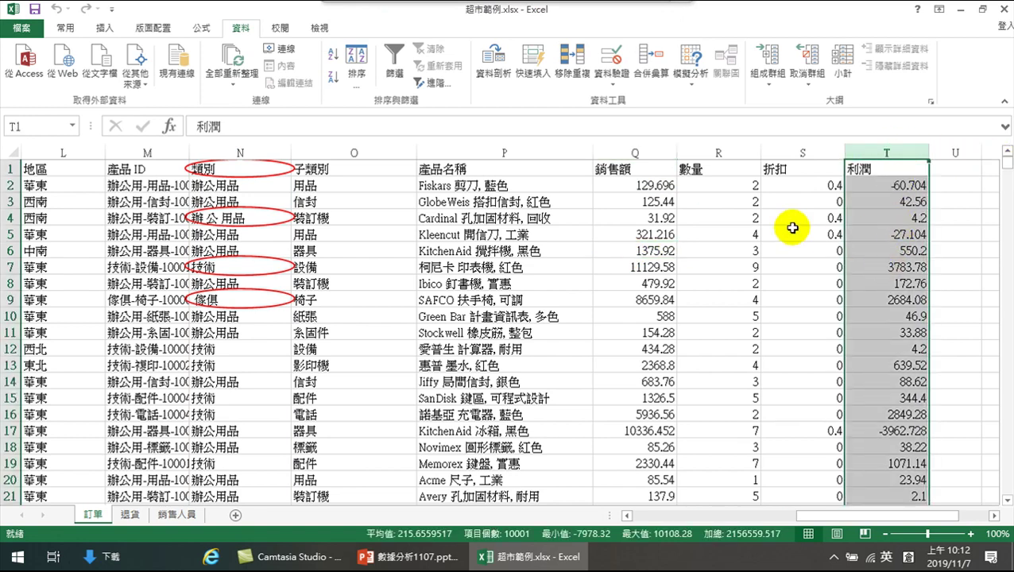
click(634, 152)
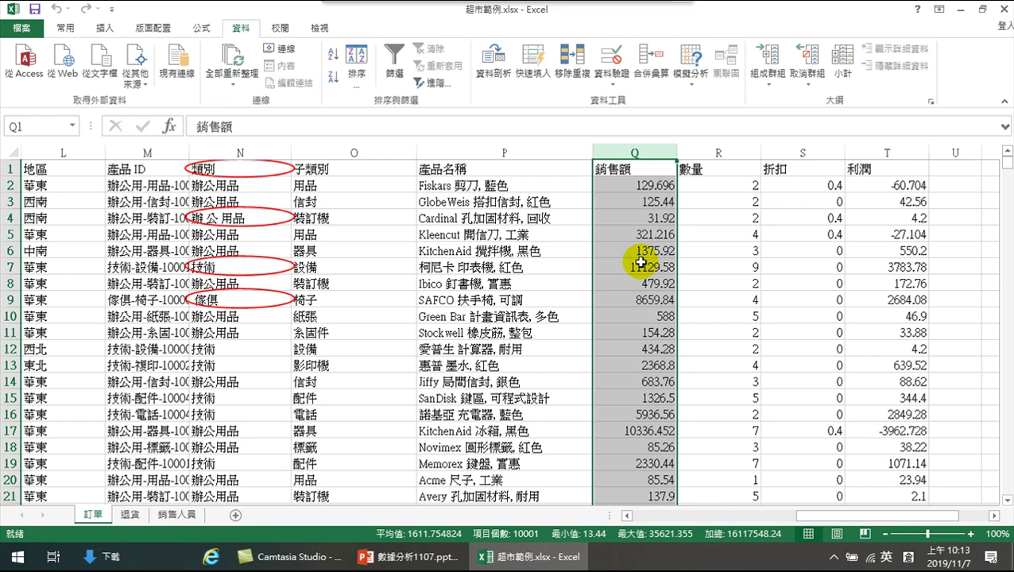
Review the status bar summary options, keeping average, count, minimum, maximum and sum displayed
right_click(642, 539)
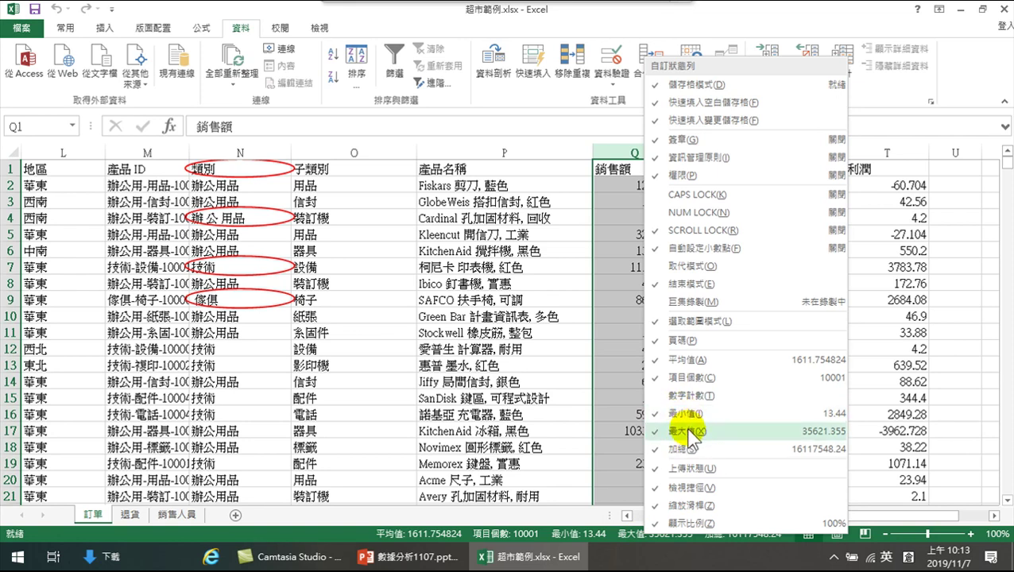
click(594, 535)
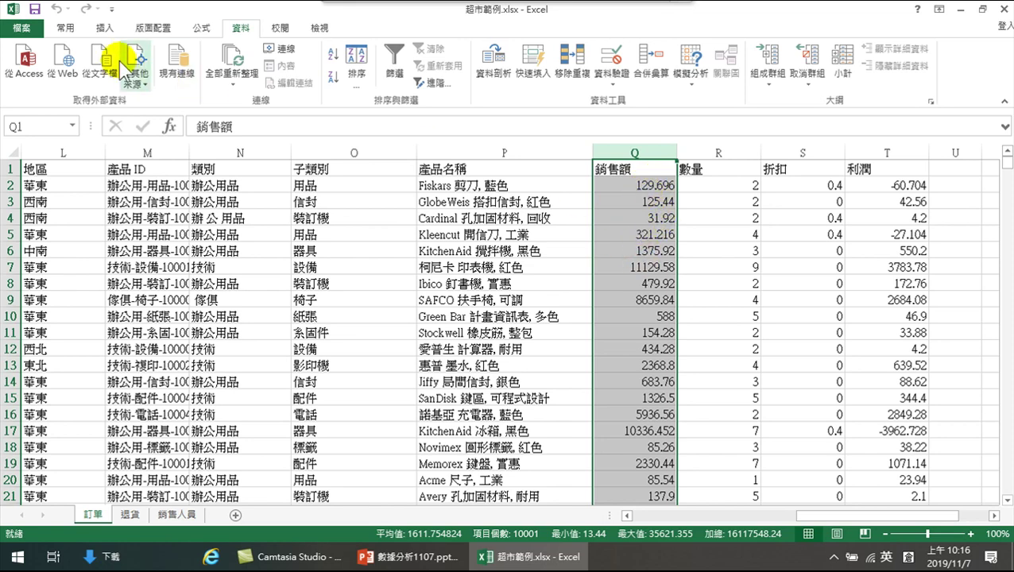
Format 銷售額 in comma style with zero decimals, showing values like 11,130
click(64, 29)
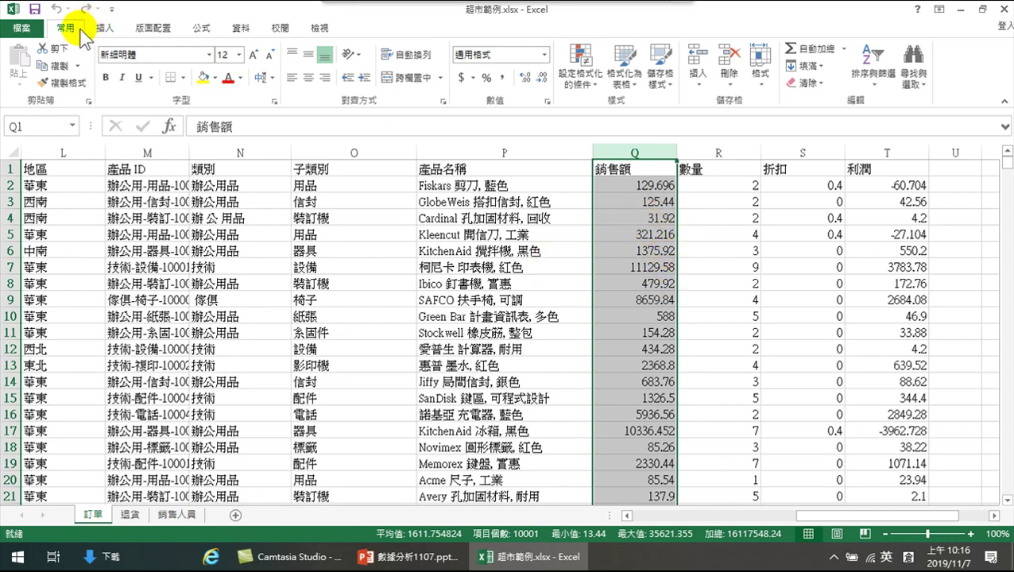
click(501, 79)
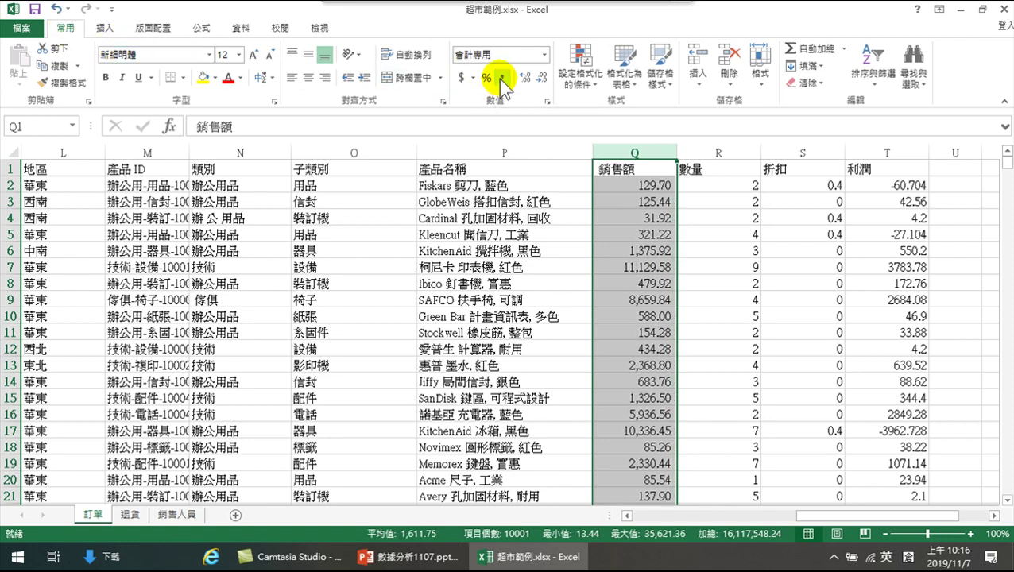
click(543, 78)
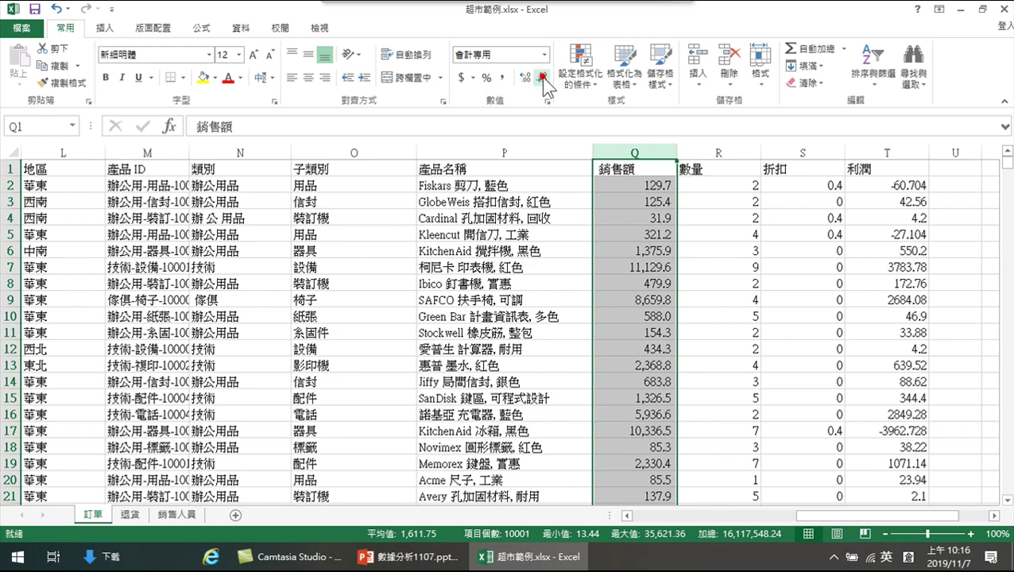
click(543, 77)
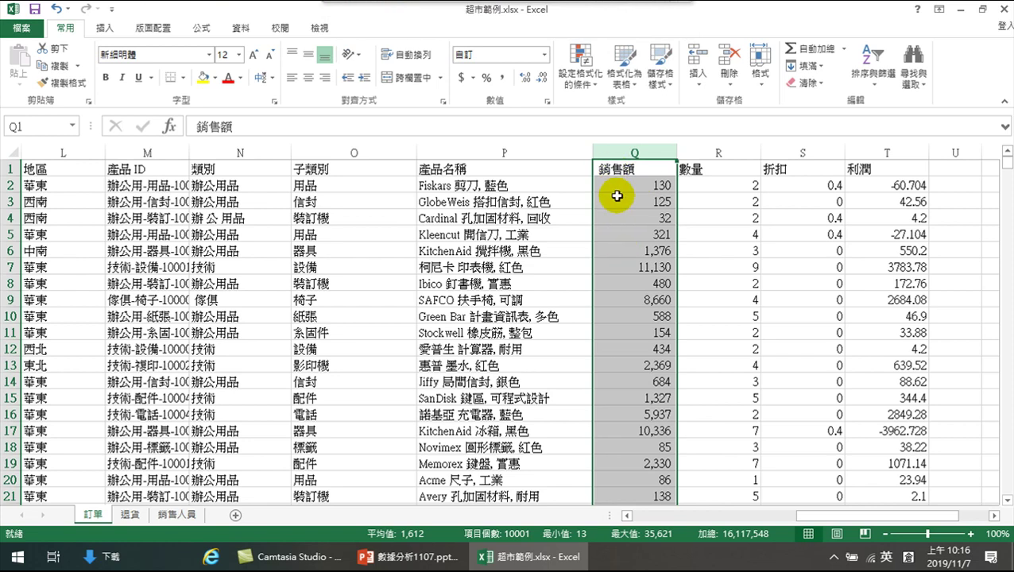
click(110, 29)
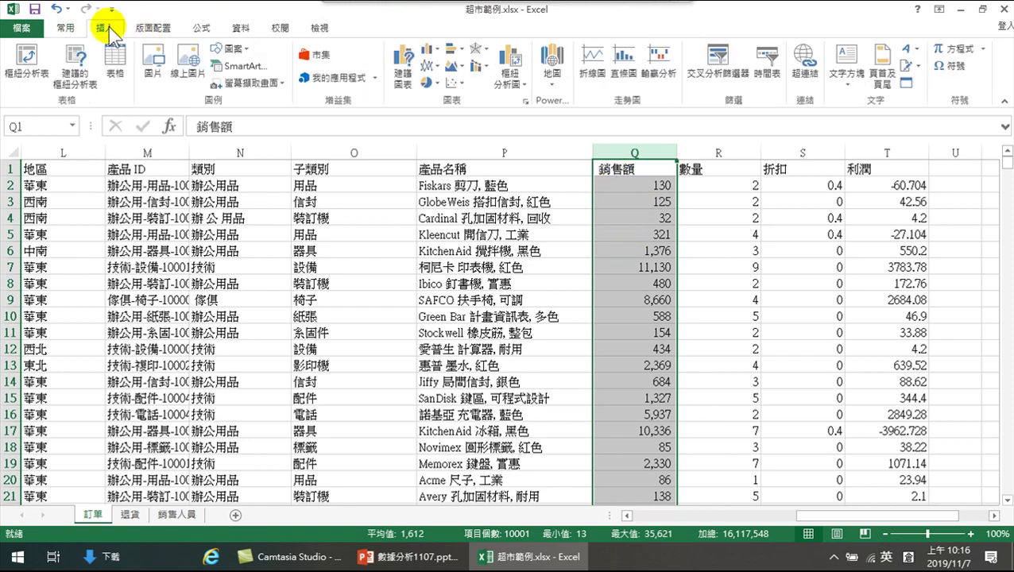
click(432, 51)
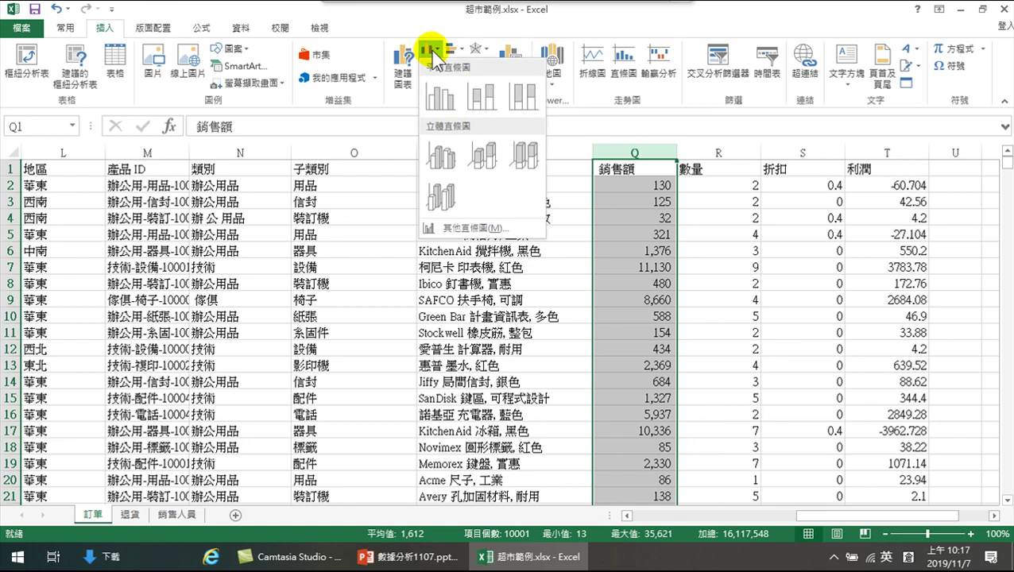
click(430, 51)
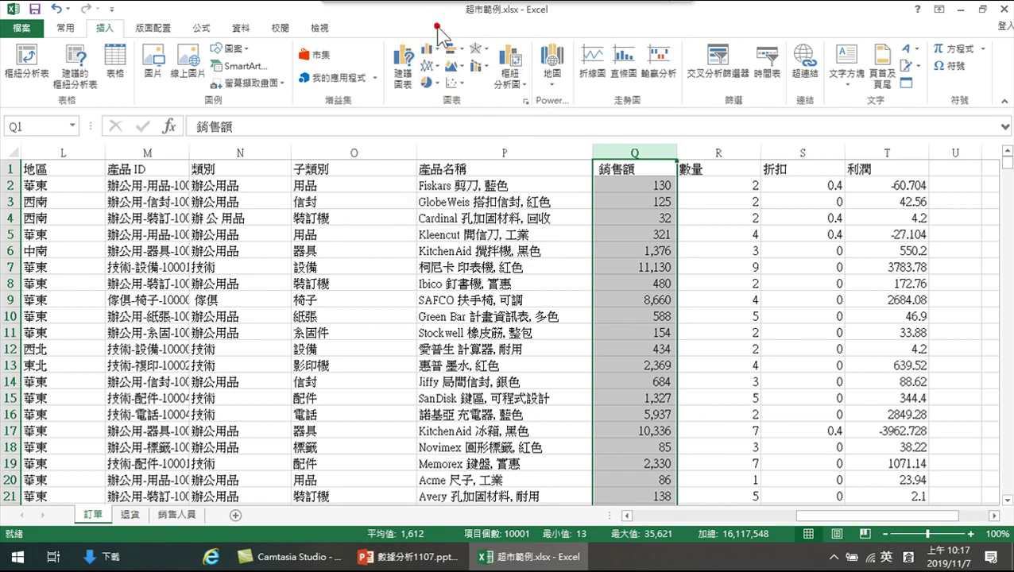
click(480, 73)
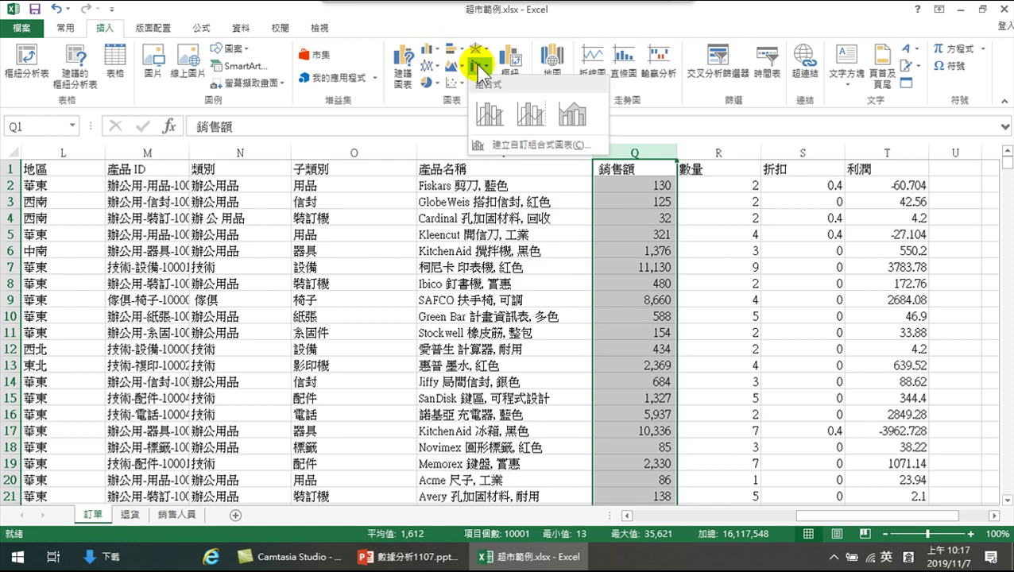
click(479, 70)
click(481, 67)
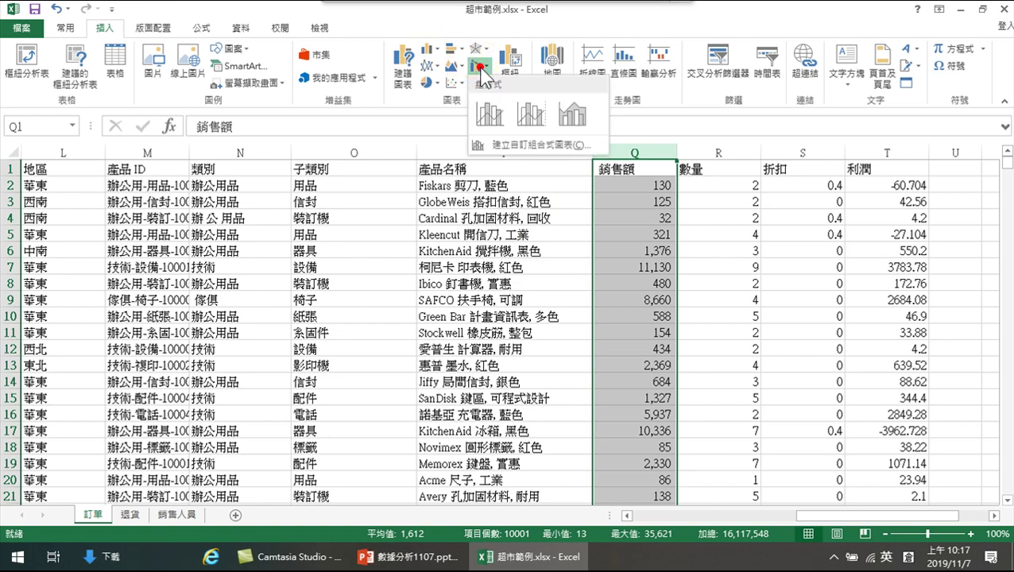
click(459, 65)
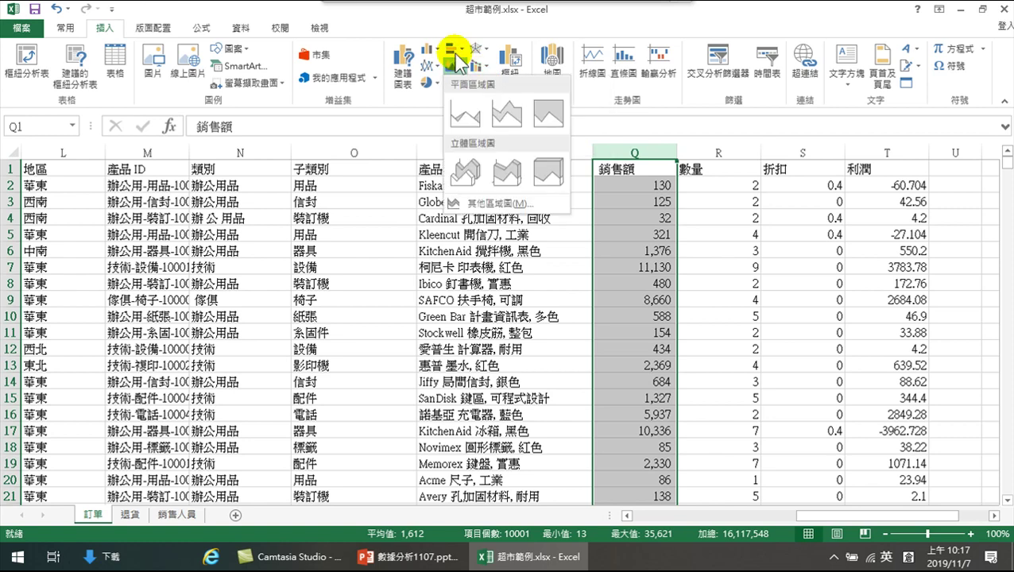
click(427, 65)
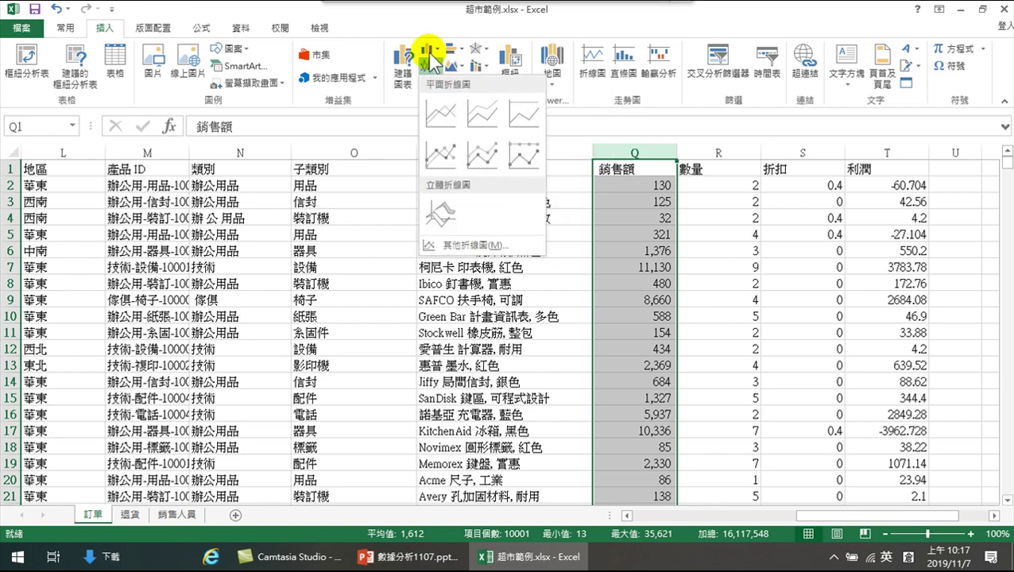
click(429, 52)
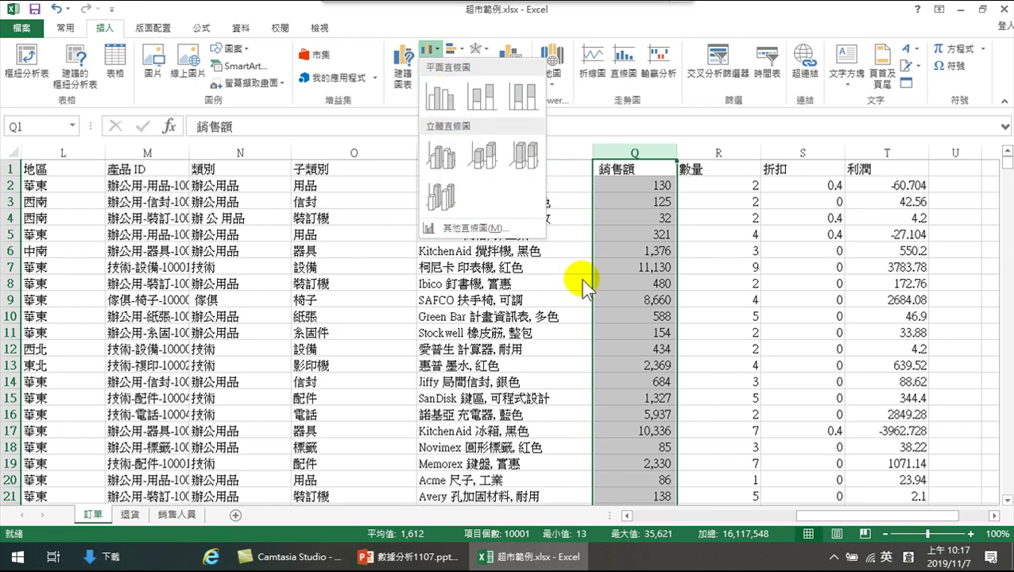
click(420, 22)
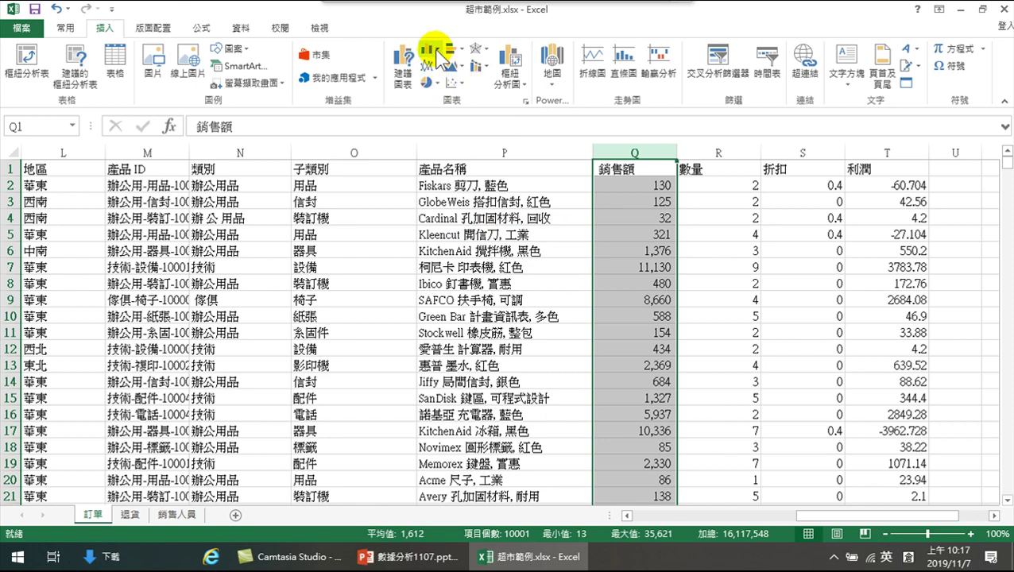
click(485, 64)
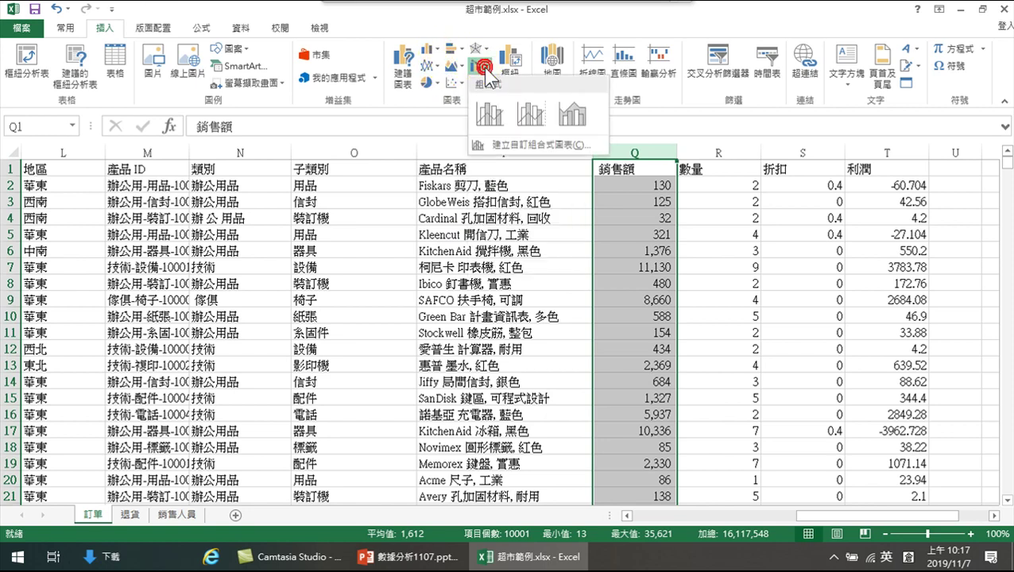
click(492, 112)
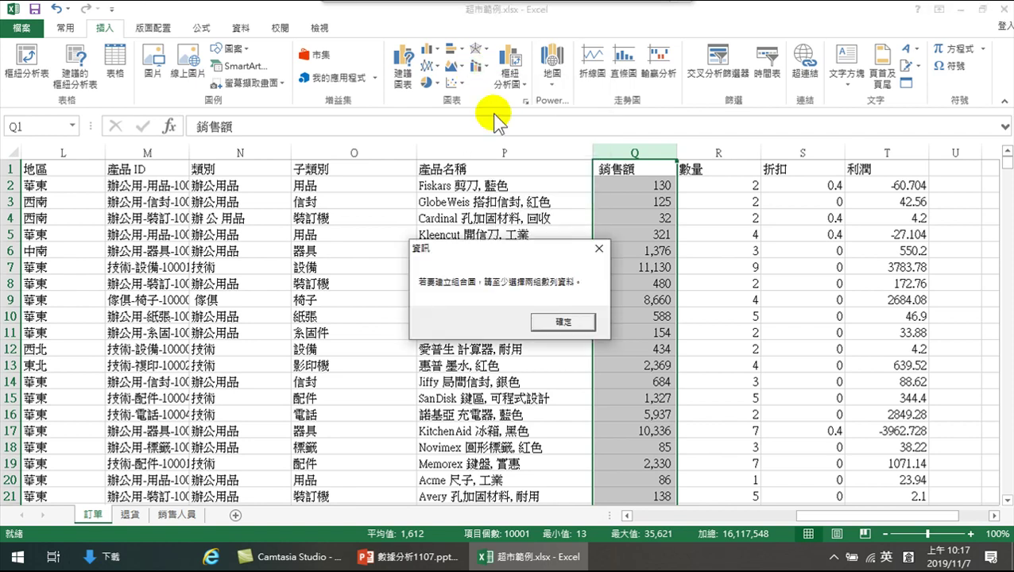
click(565, 321)
click(425, 51)
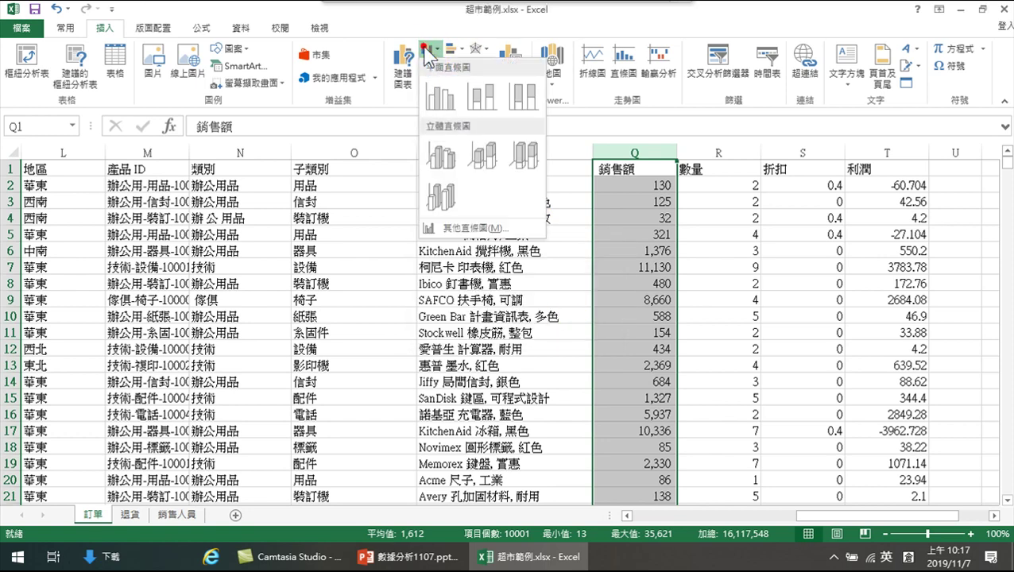
click(440, 96)
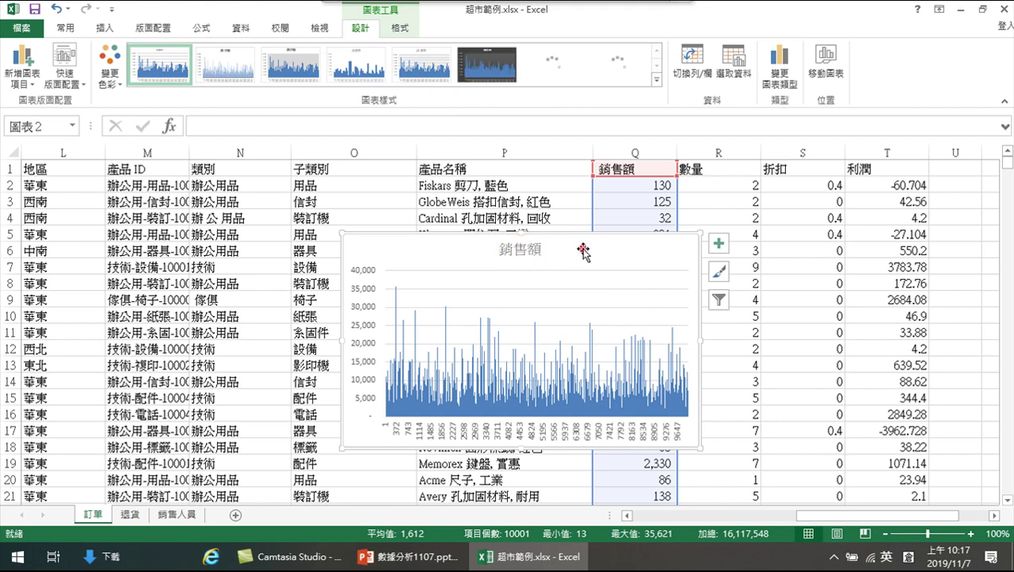
key(Delete)
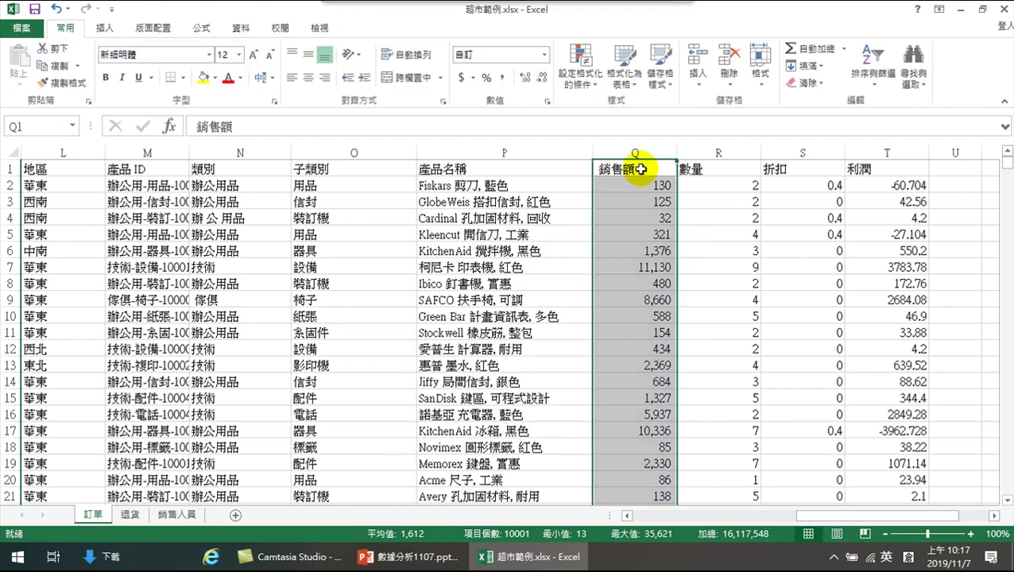
click(104, 30)
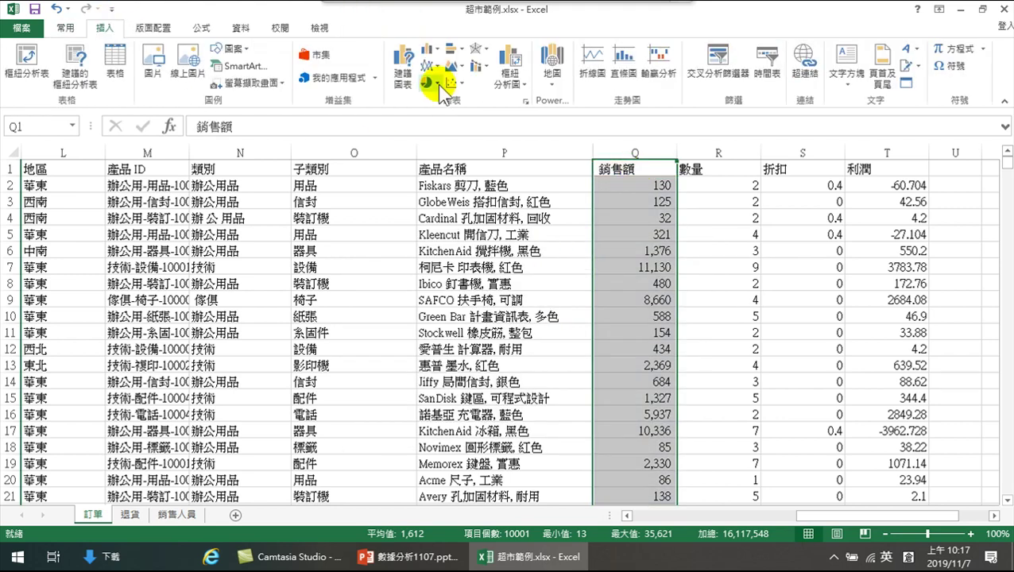
click(459, 82)
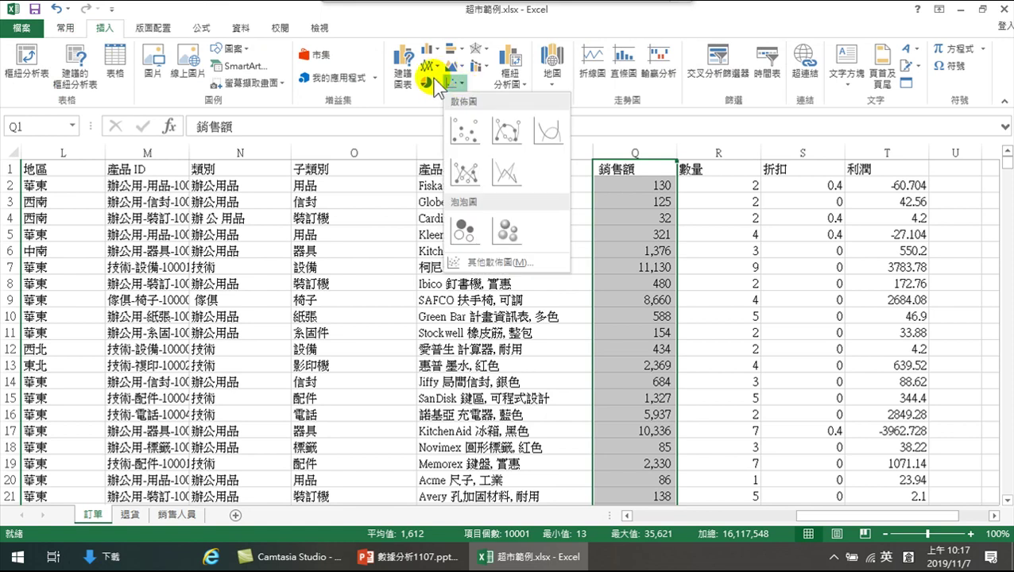
click(430, 81)
click(432, 82)
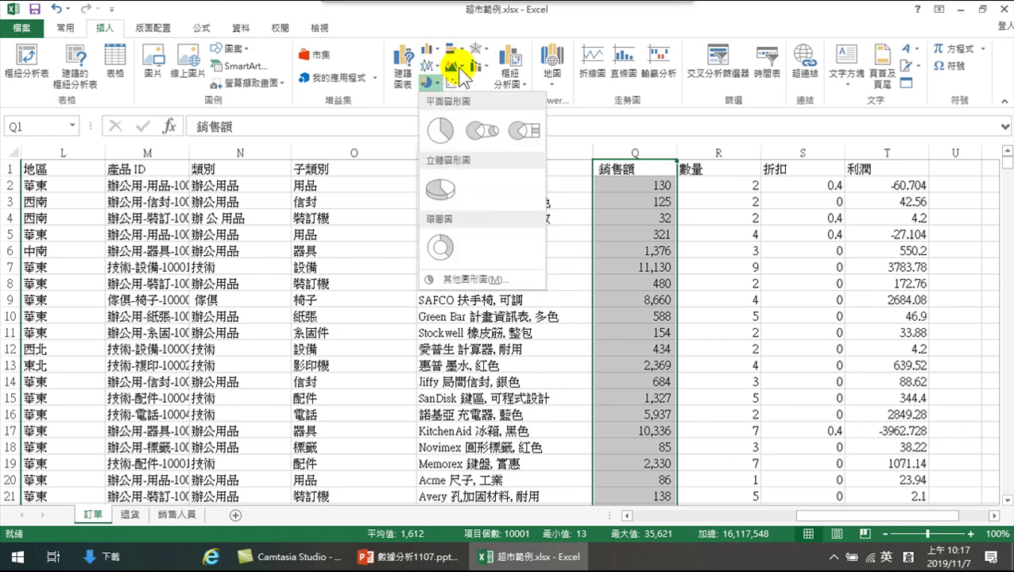
click(457, 65)
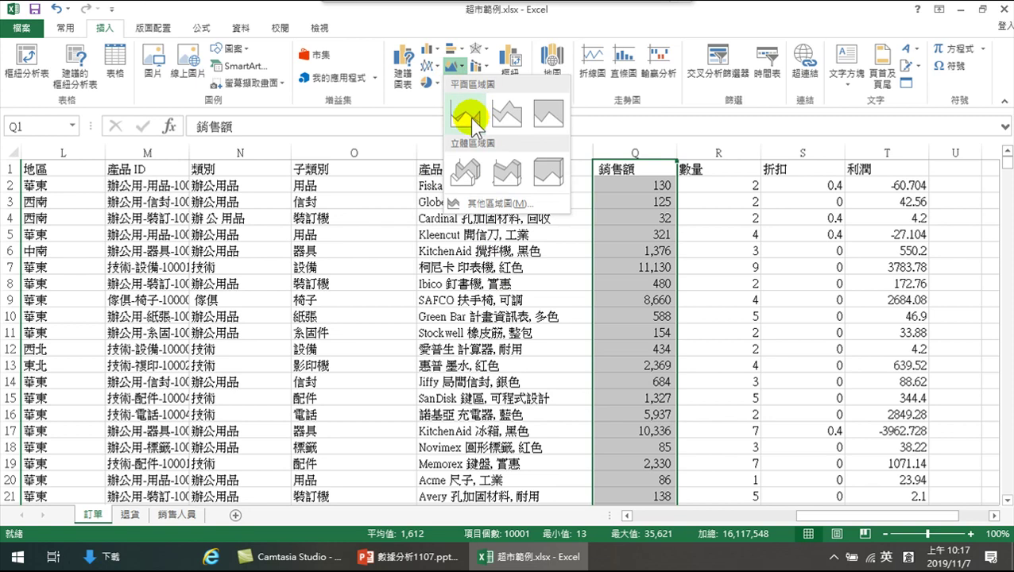
click(435, 69)
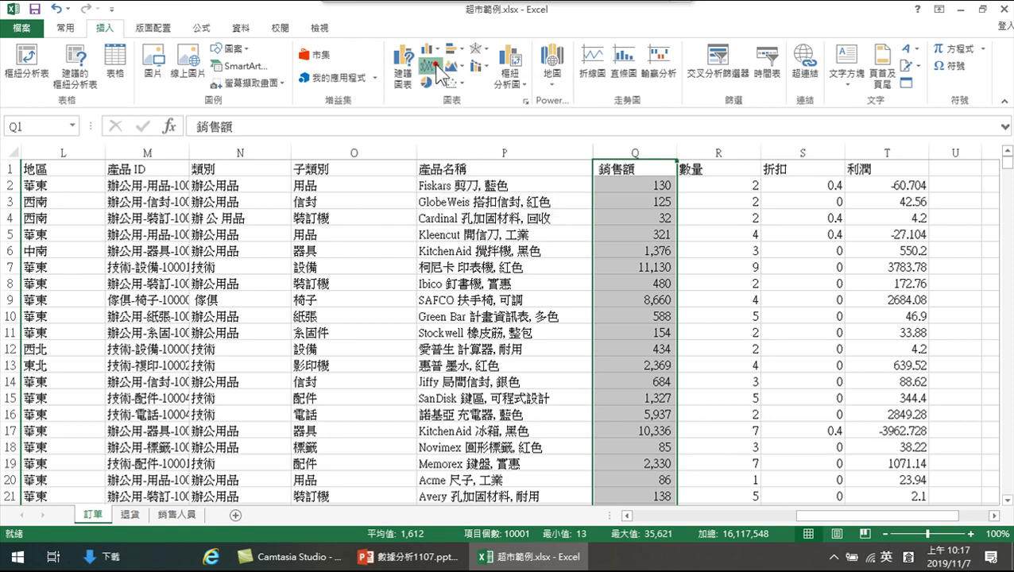
click(436, 68)
click(477, 68)
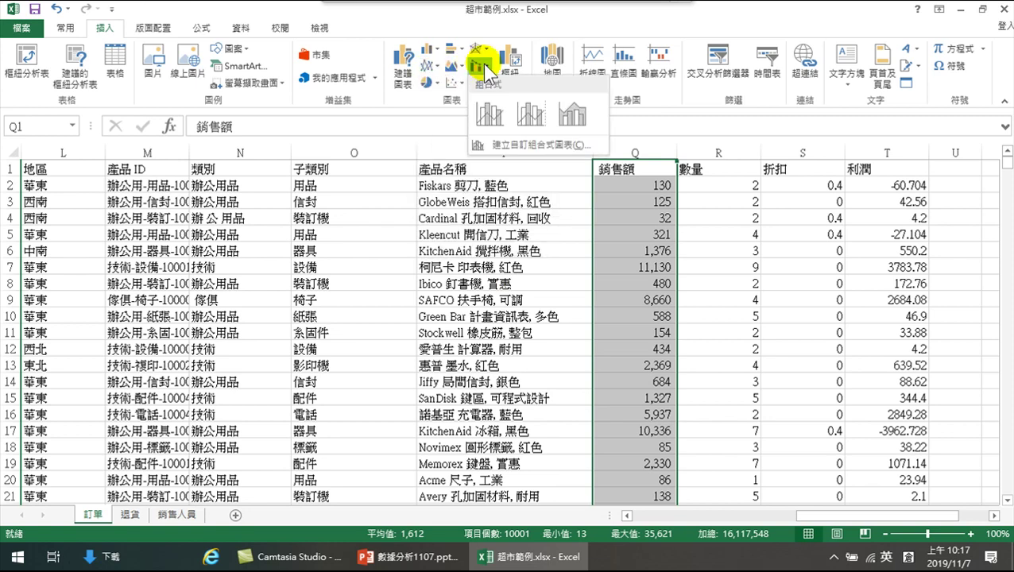
click(411, 54)
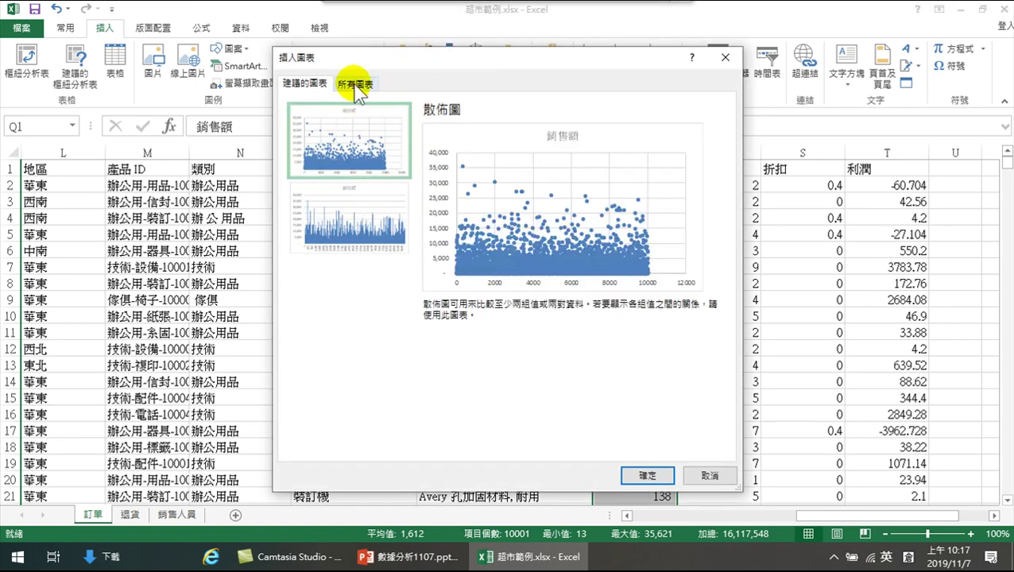
click(707, 476)
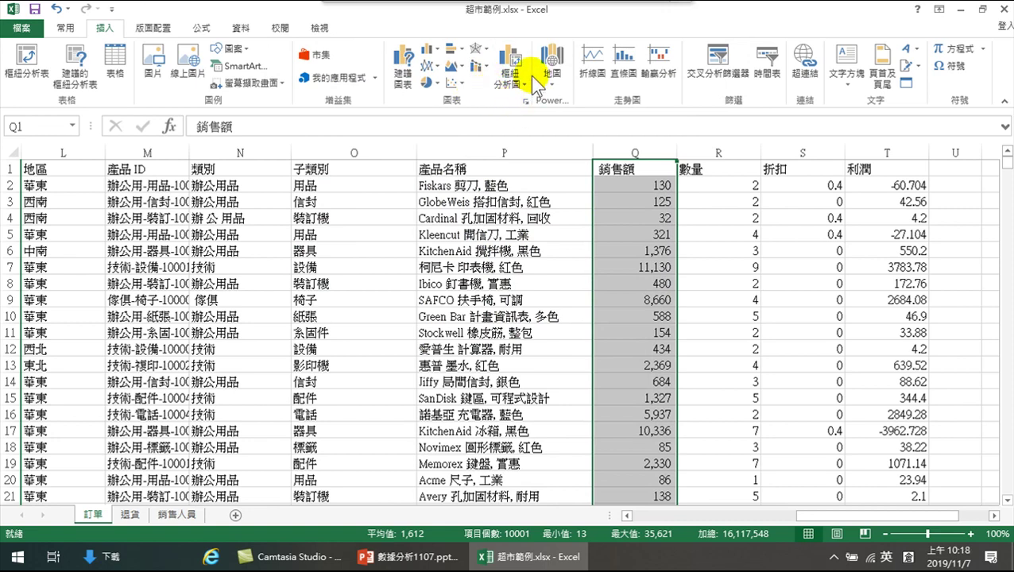
click(480, 50)
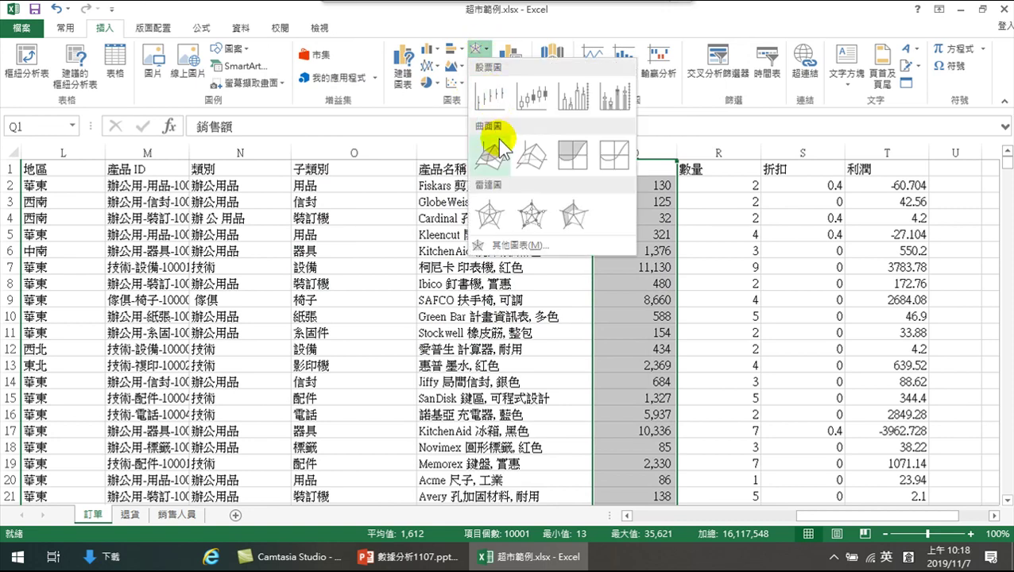
click(452, 50)
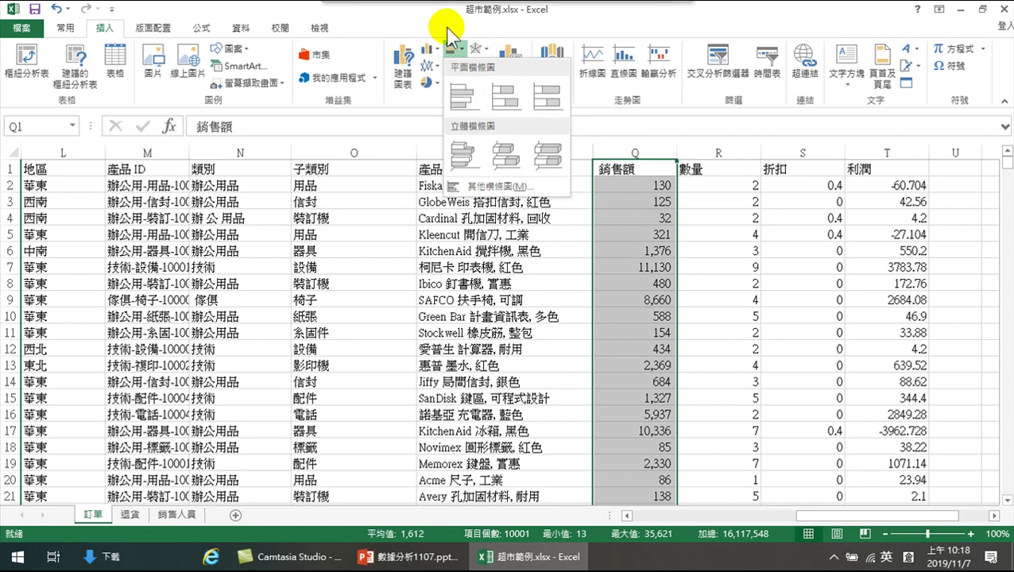
click(437, 83)
click(438, 83)
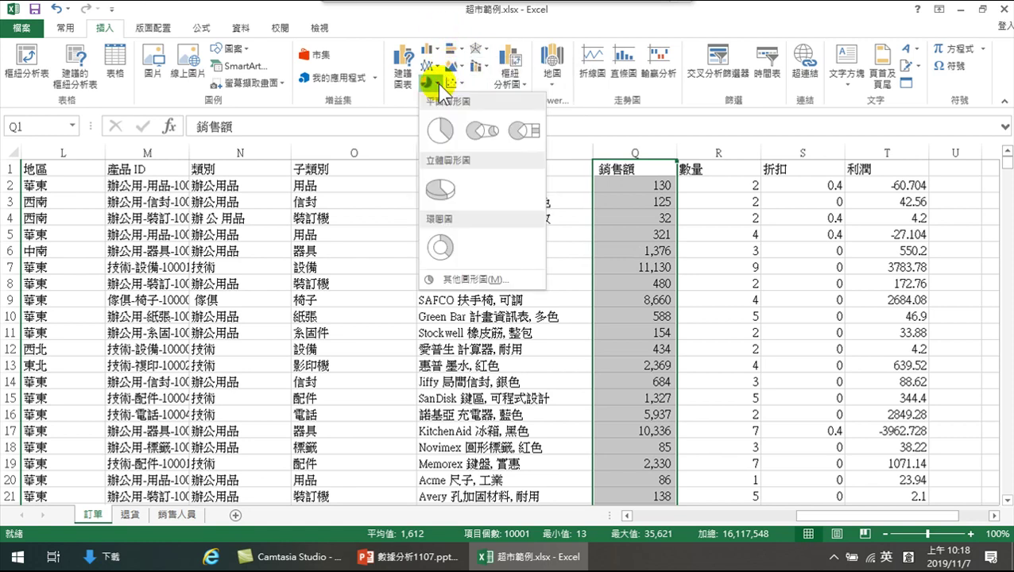
click(437, 53)
click(438, 54)
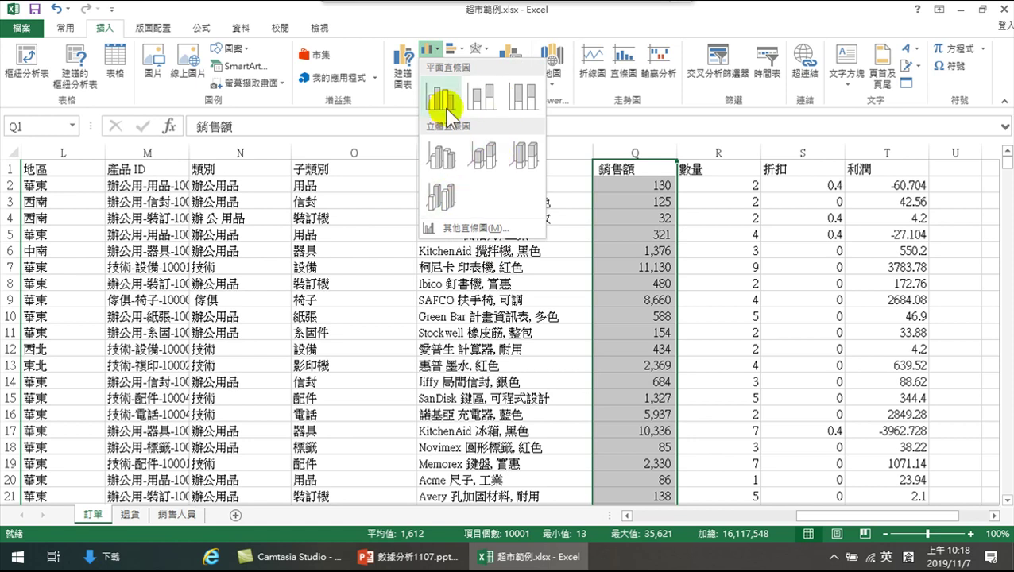
click(414, 28)
click(399, 47)
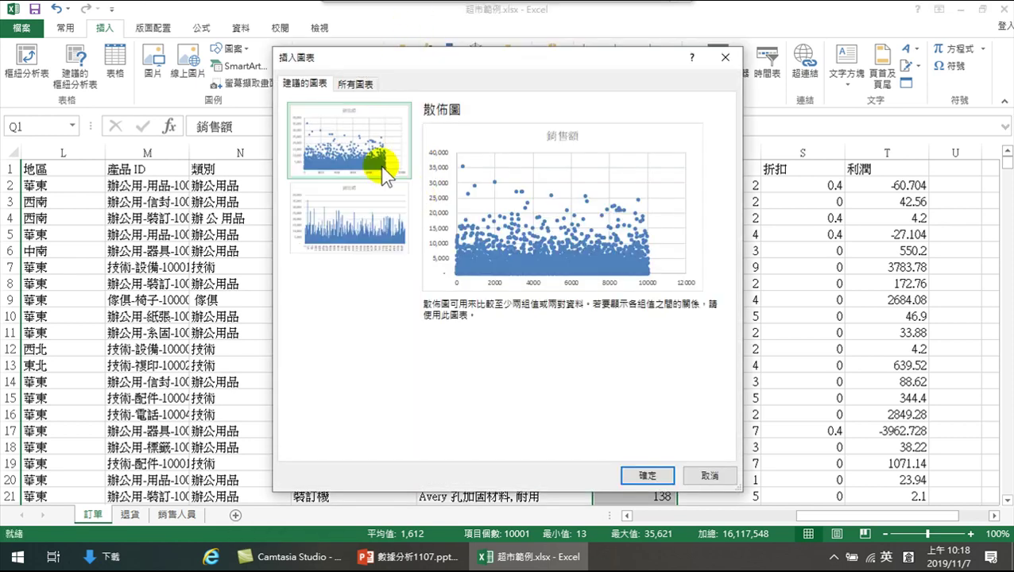
click(353, 84)
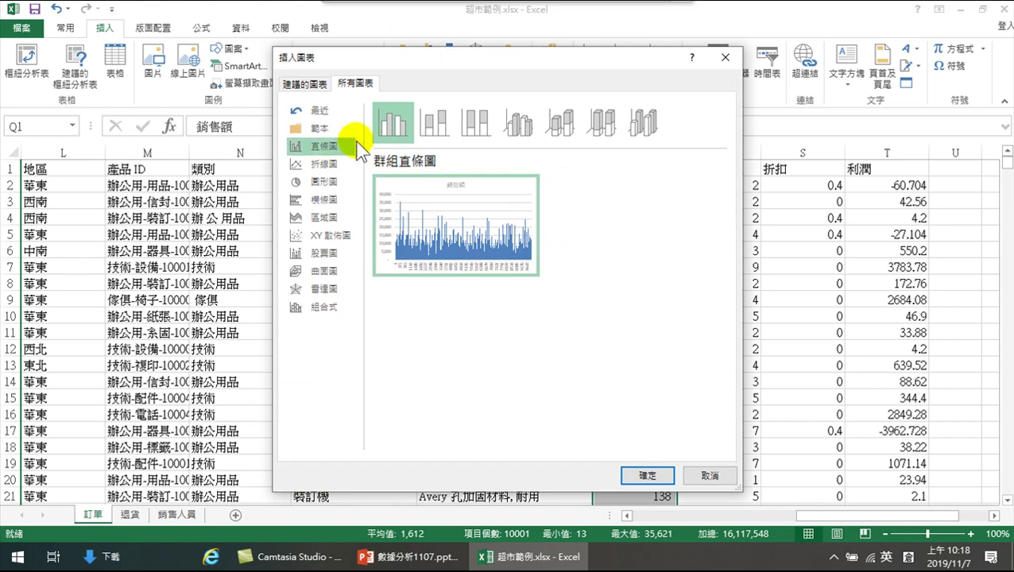
click(439, 121)
click(481, 120)
click(520, 122)
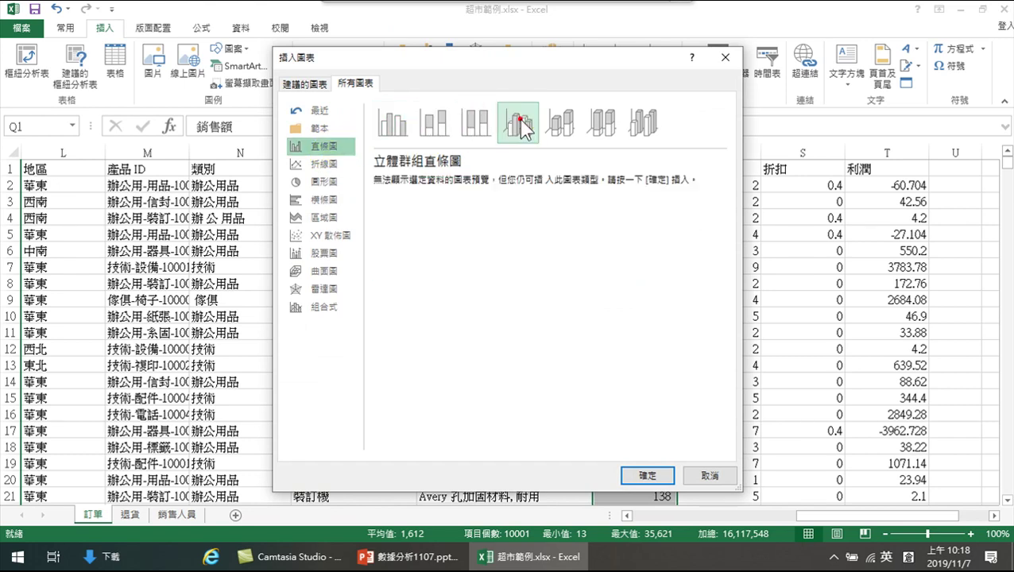
click(553, 123)
click(322, 163)
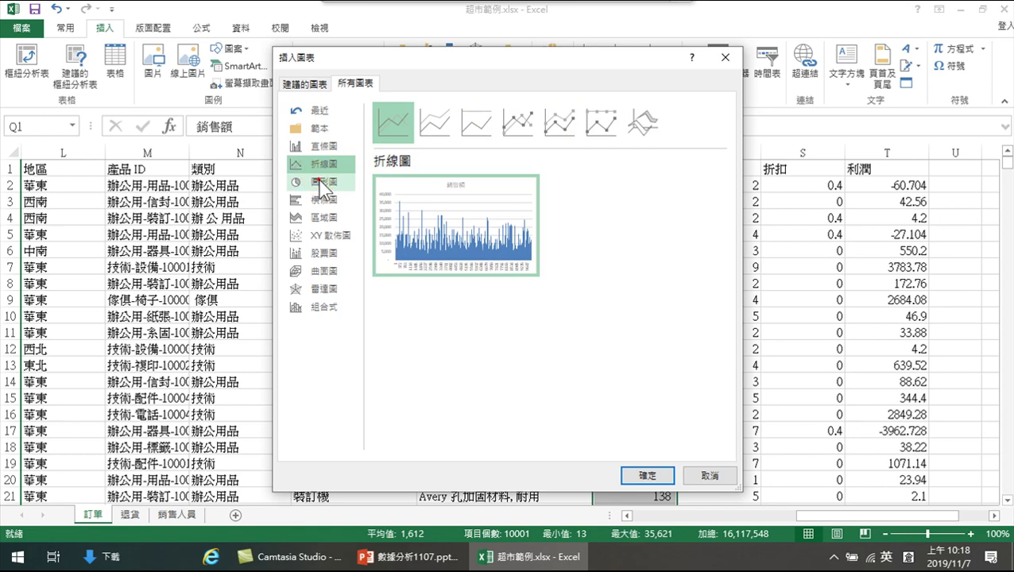
click(323, 182)
click(326, 199)
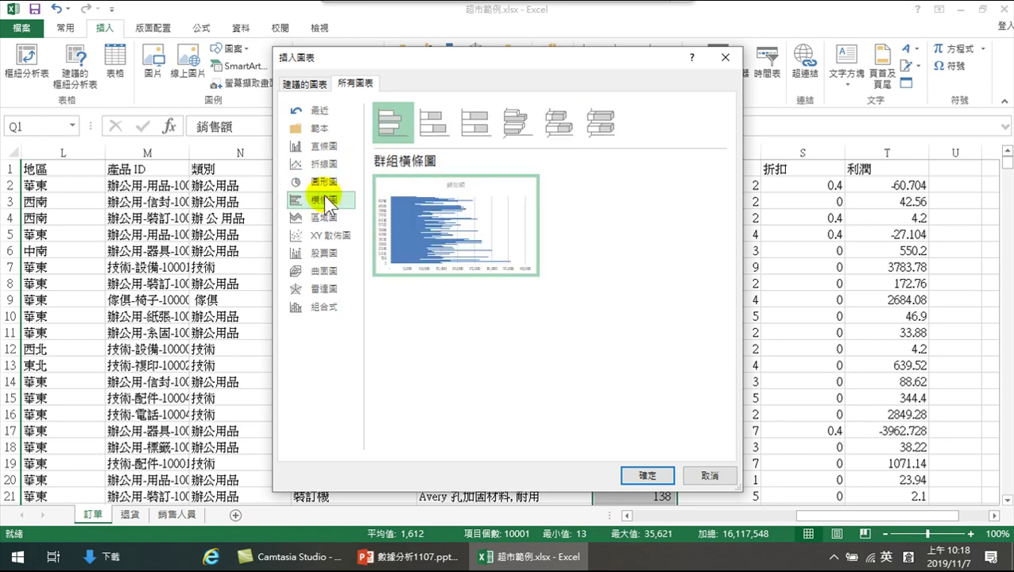
click(711, 477)
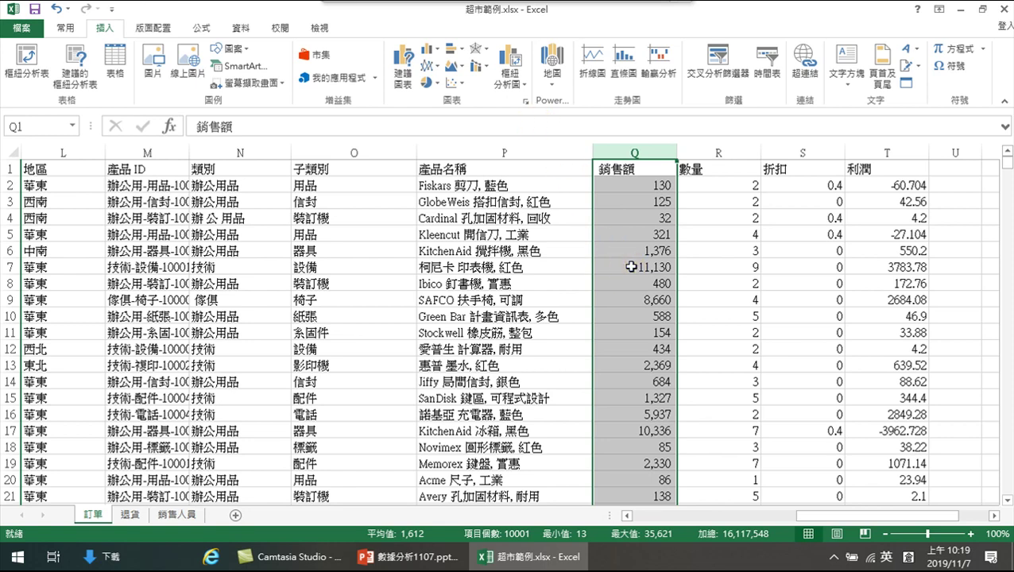
Check cell Q7's value and browse the Area chart options, which makes Excel hang
click(640, 267)
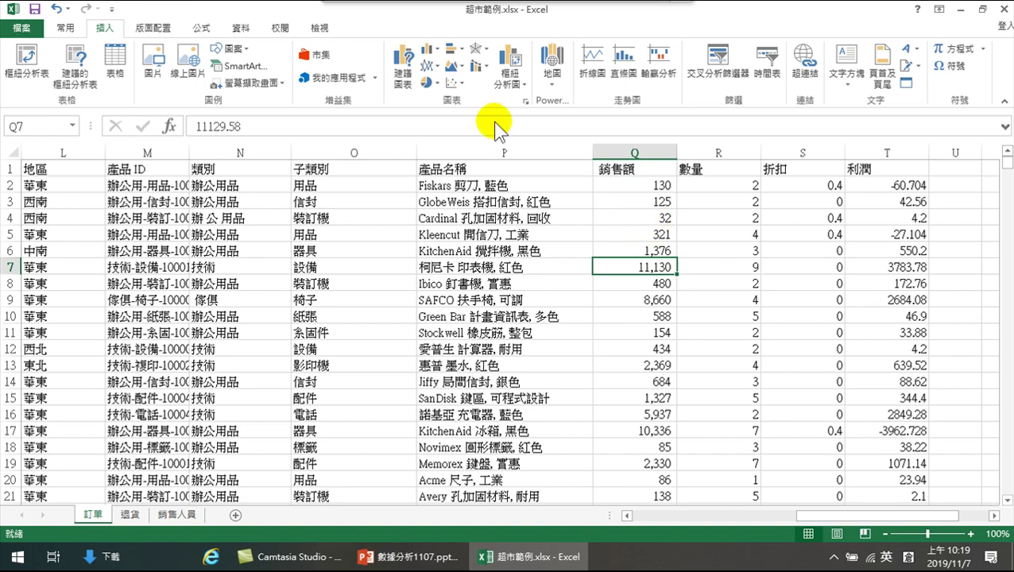
click(456, 65)
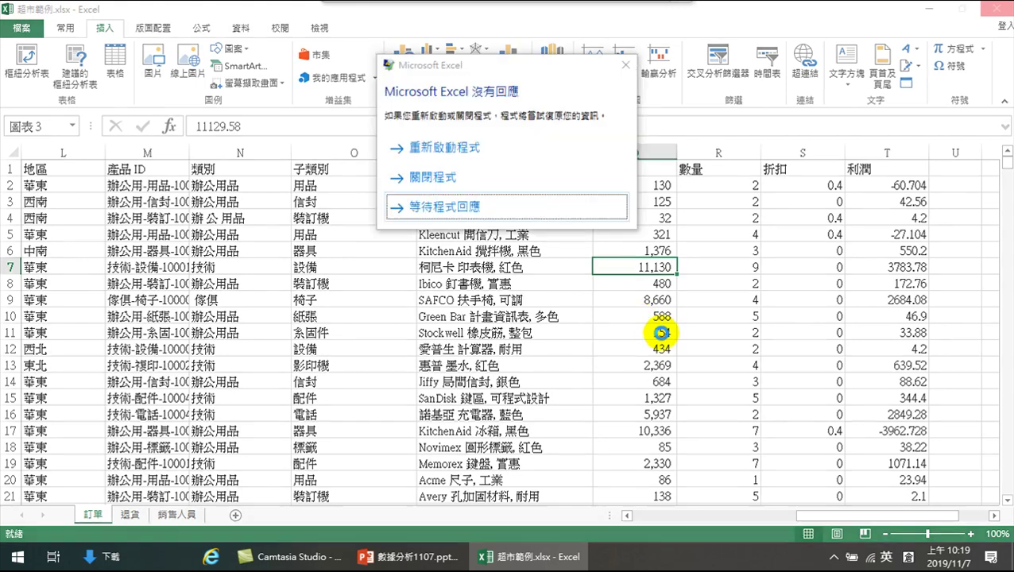
Close the hung Excel without reporting the problem and reopen 超市範例.xlsx from Downloads
click(433, 176)
click(604, 166)
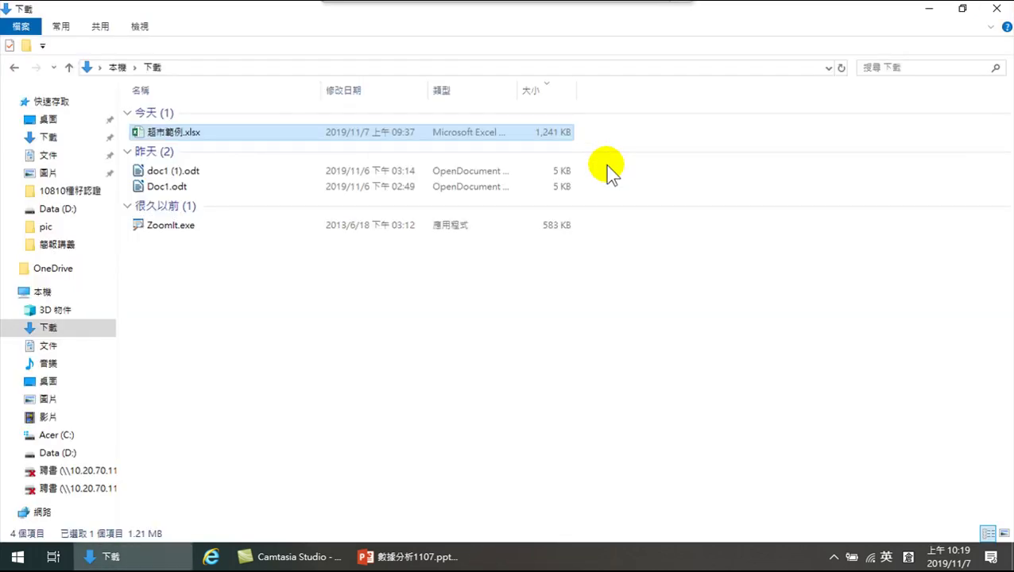
double_click(175, 132)
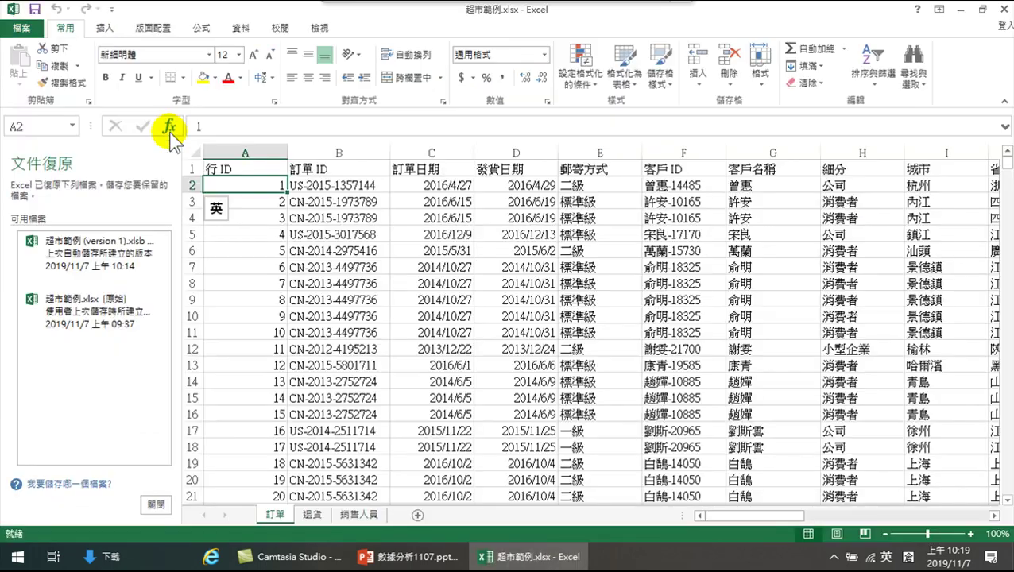
Dismiss document recovery, keeping the original 超市範例.xlsx, and scroll right to columns L–U
click(156, 505)
click(364, 266)
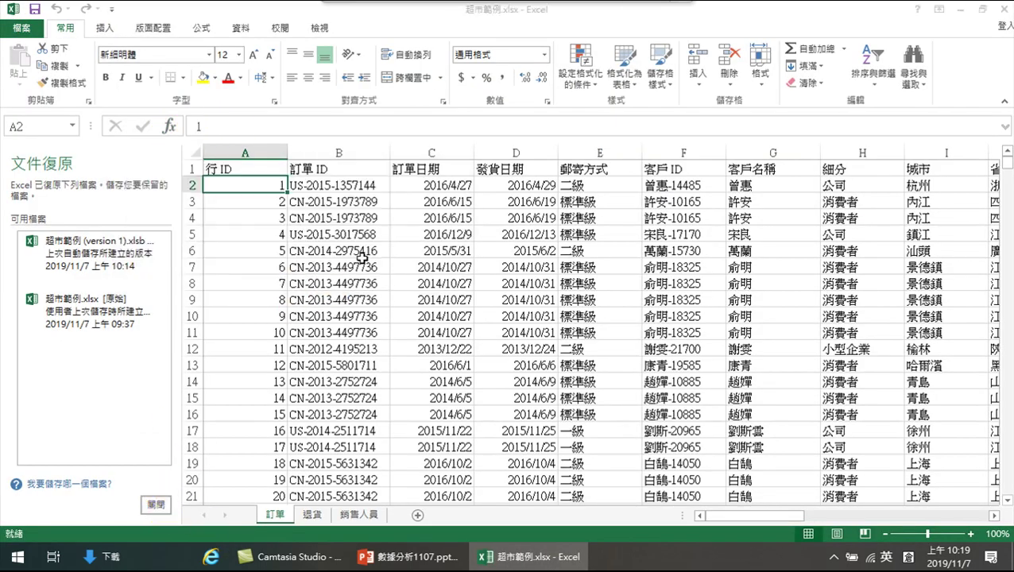
drag(657, 517, 845, 518)
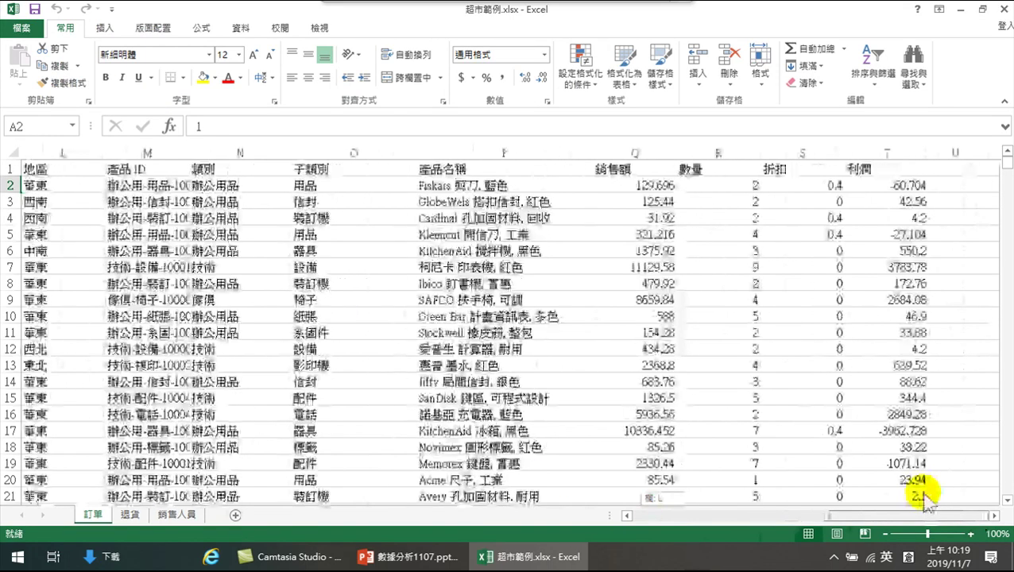
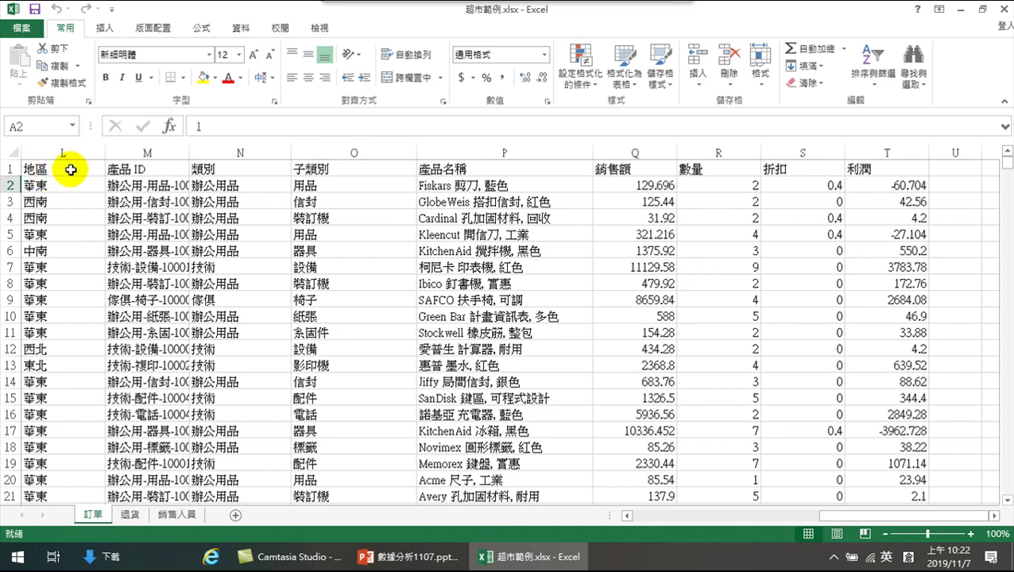
Copy the order table's header row A1:T1
drag(840, 516, 745, 520)
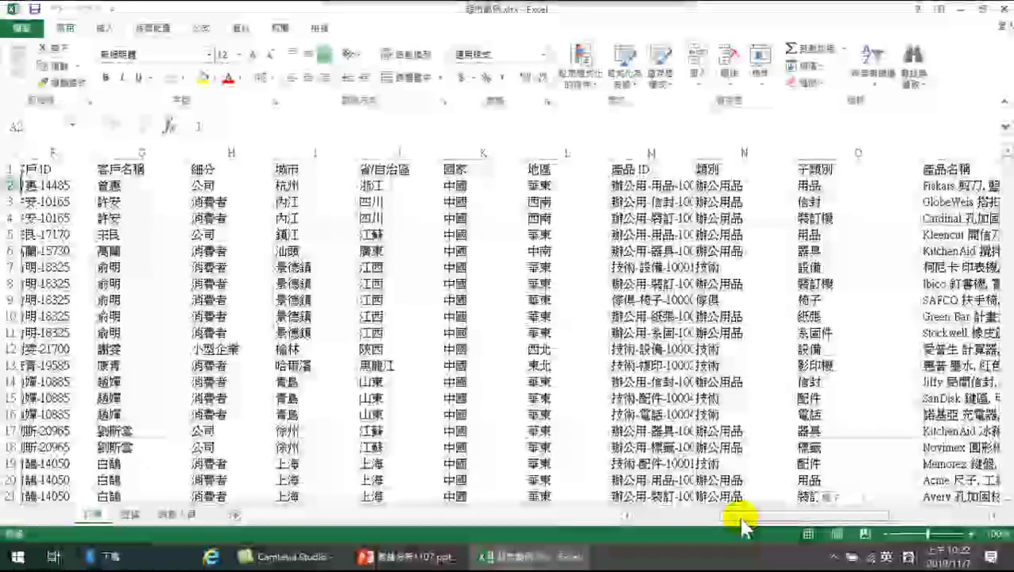
drag(744, 525, 731, 524)
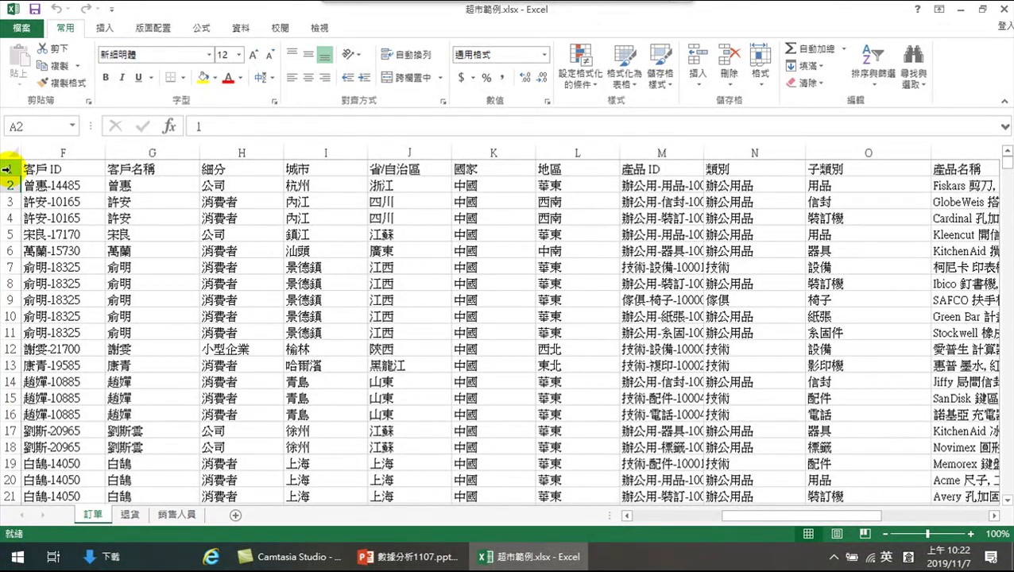
click(6, 170)
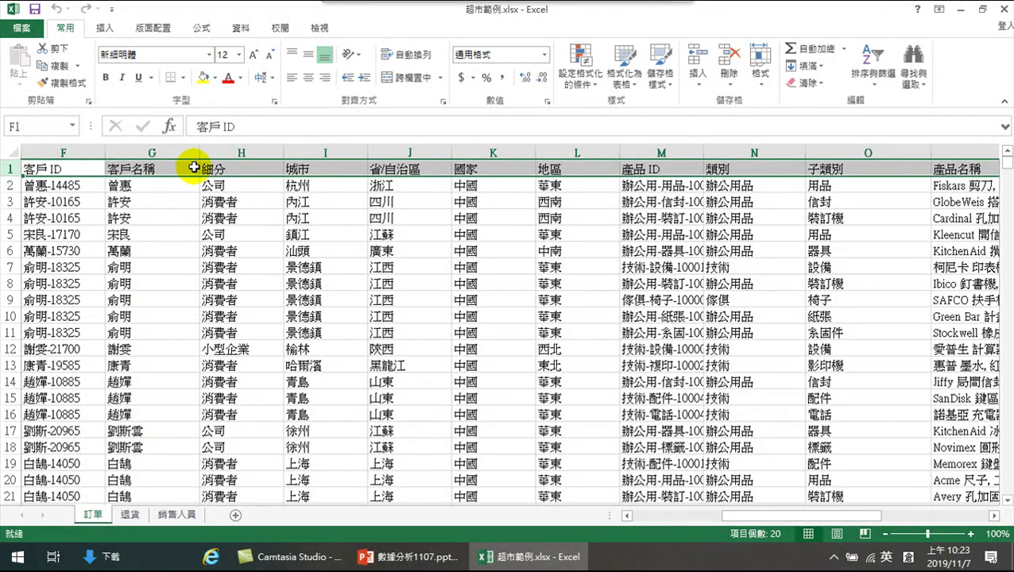
click(37, 168)
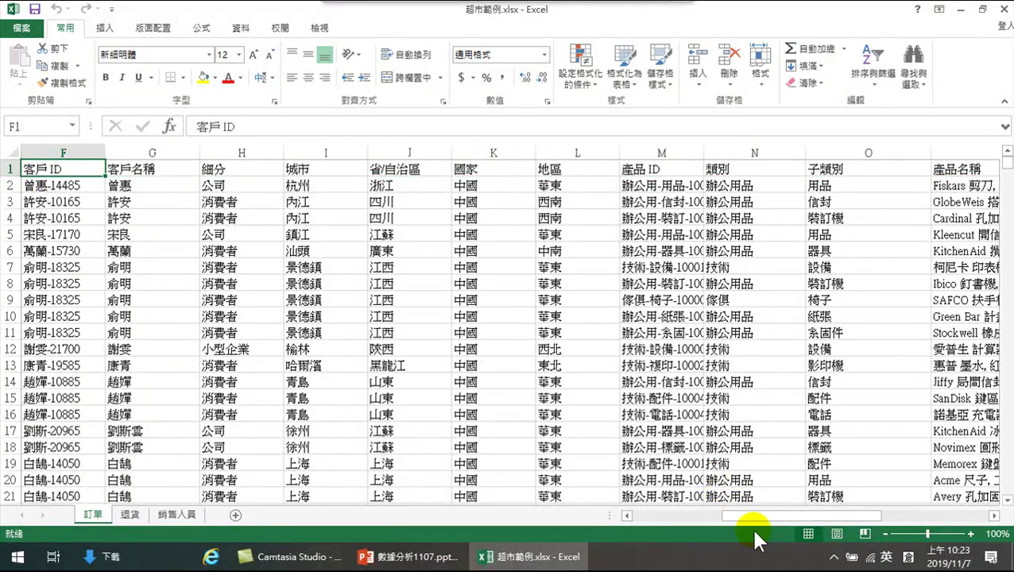
drag(765, 516, 627, 517)
drag(64, 168, 901, 166)
right_click(901, 165)
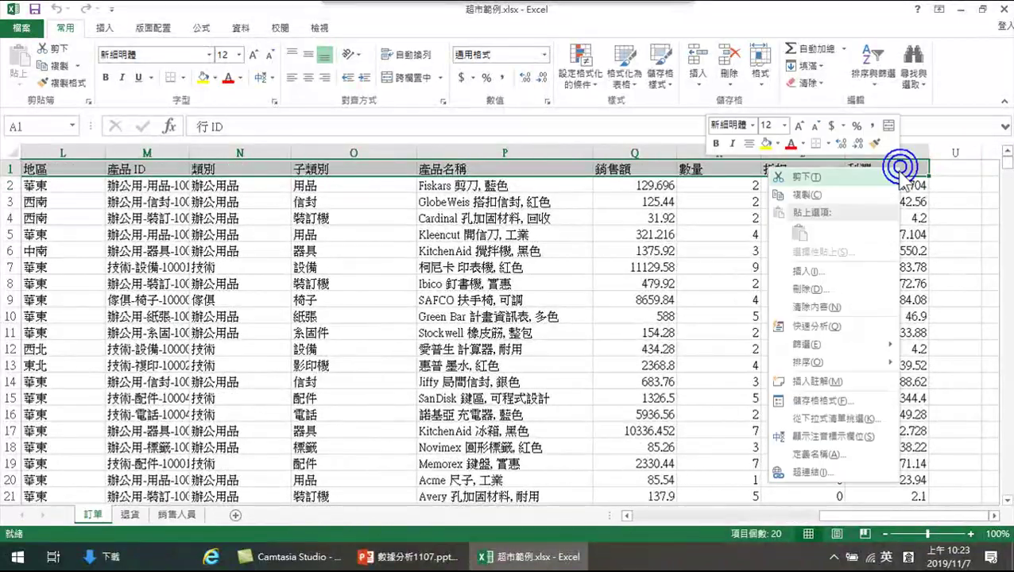
click(807, 197)
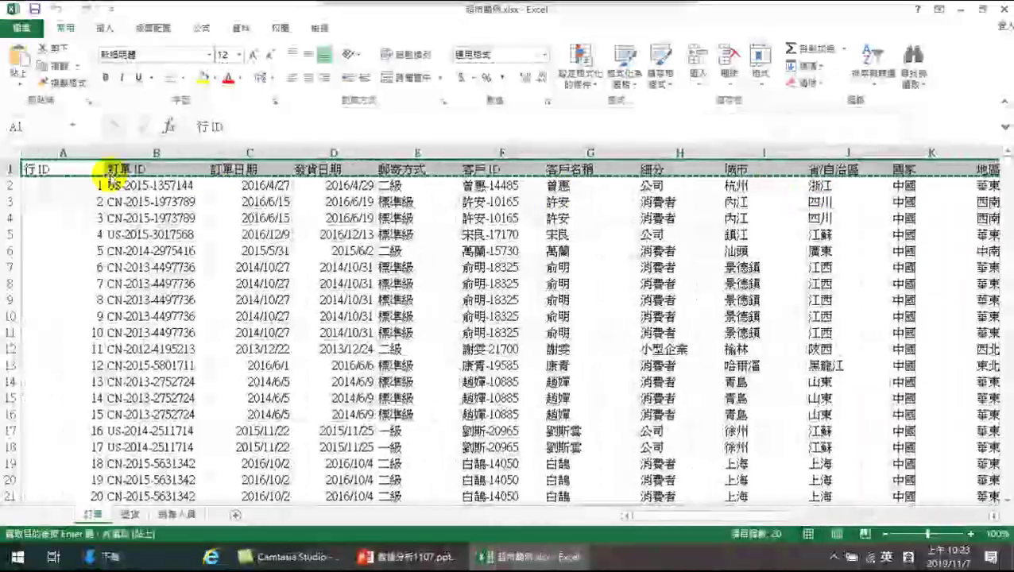
Paste the copied headers as values only into cell W1
drag(36, 169, 903, 168)
scroll(993, 515, right, 3)
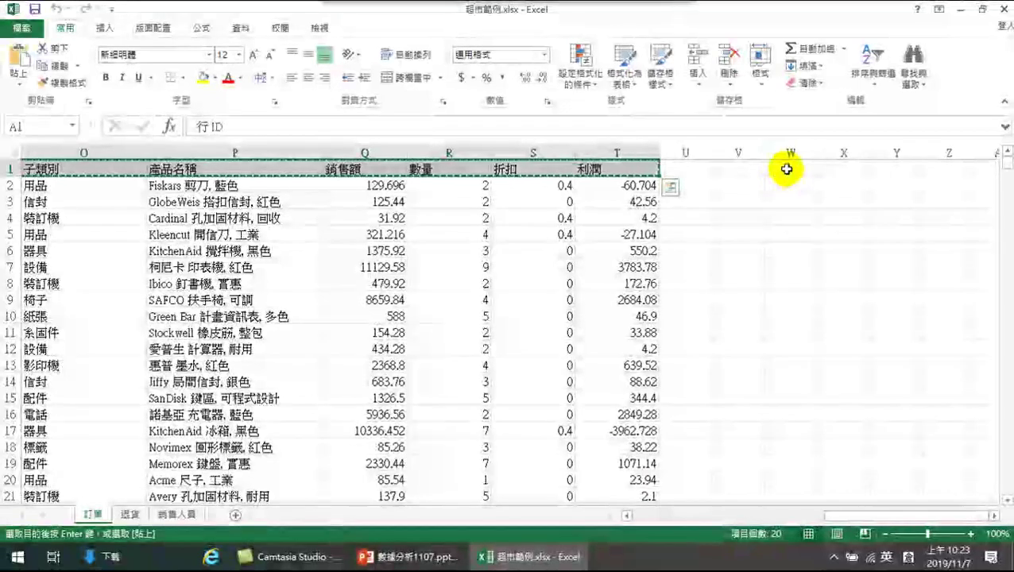
right_click(783, 169)
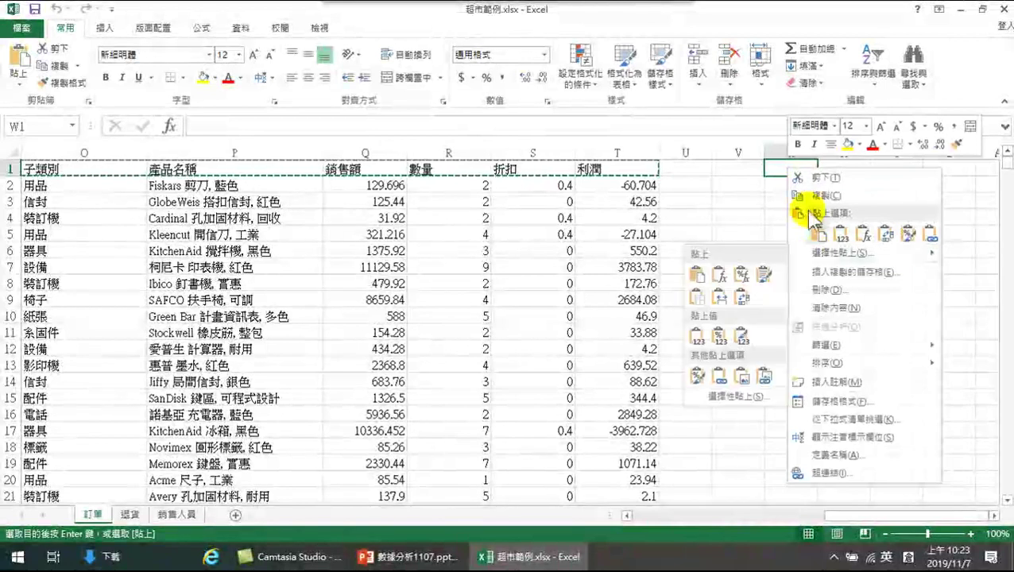
click(843, 252)
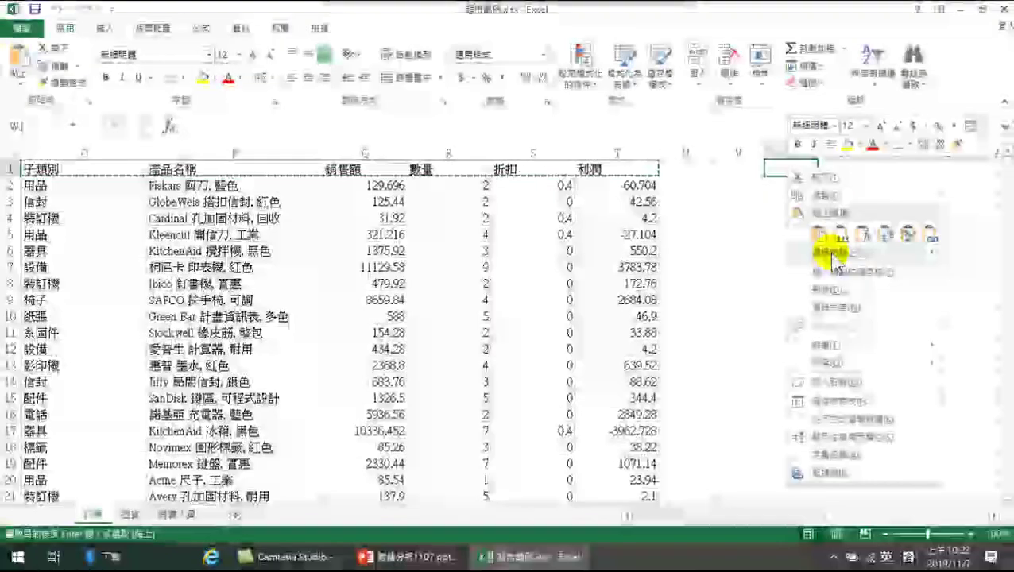
click(729, 187)
click(865, 368)
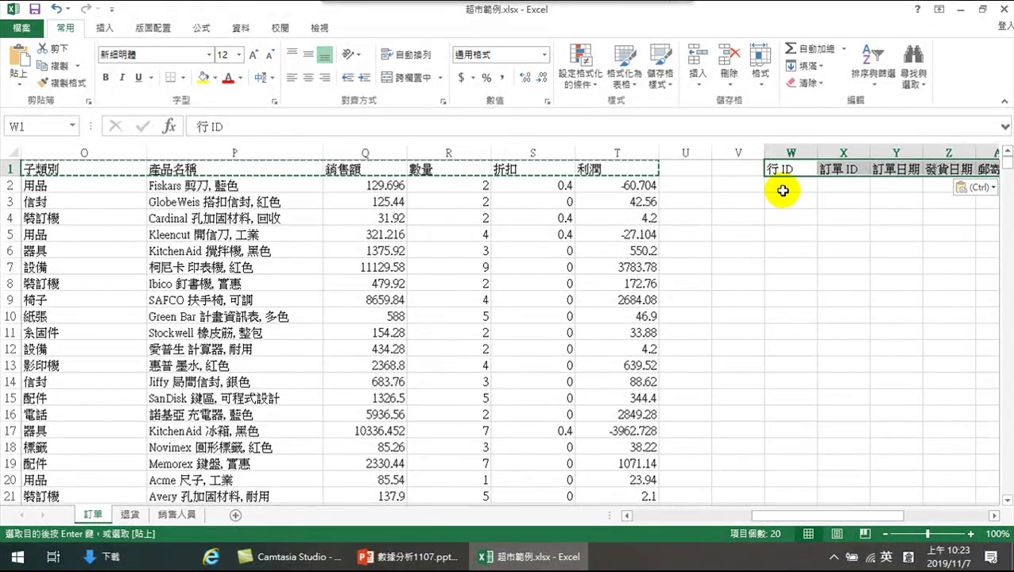
Paste the headers as transposed values down column W starting at W3
right_click(785, 205)
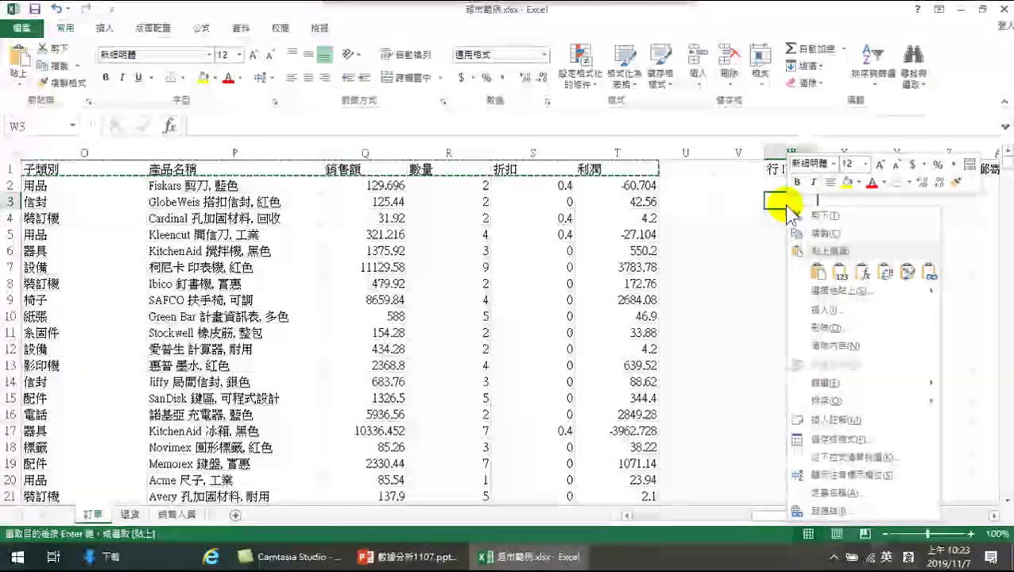
click(827, 291)
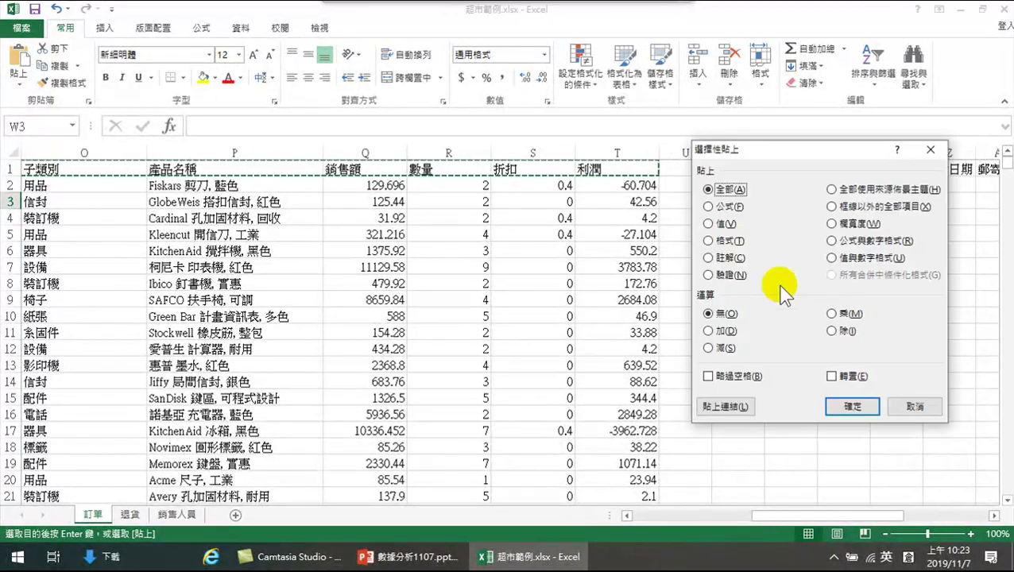
click(707, 224)
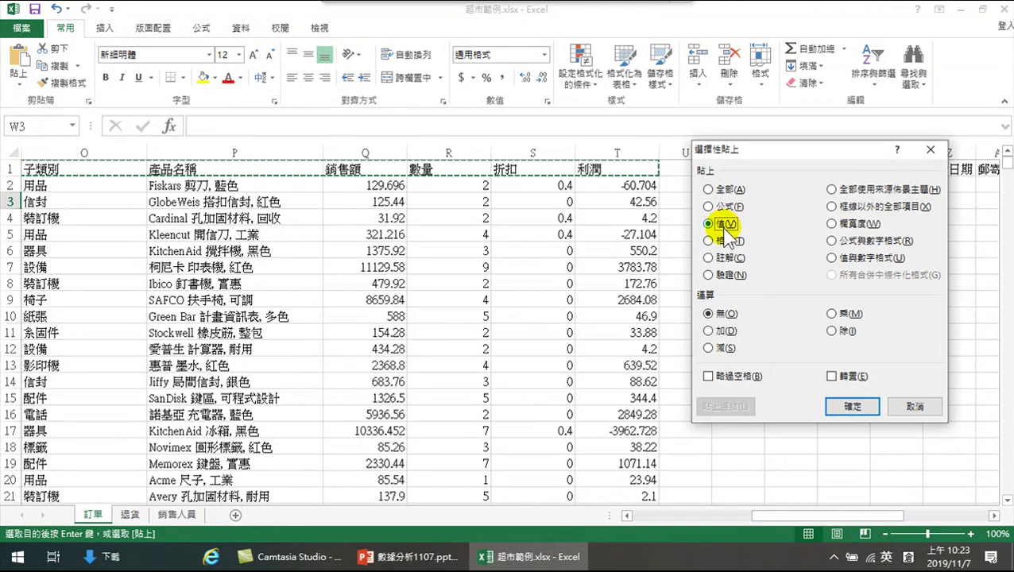
click(832, 376)
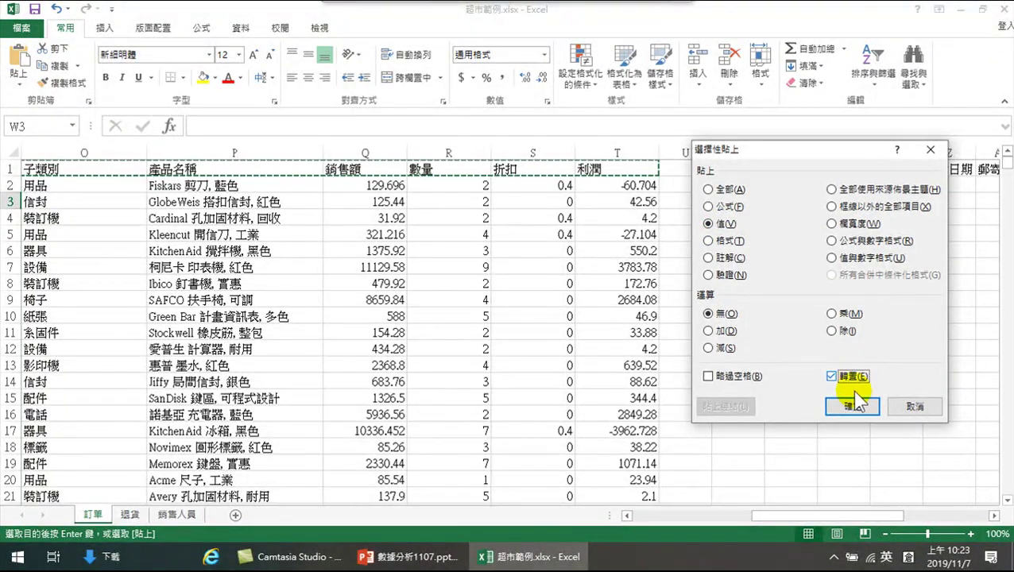
click(852, 407)
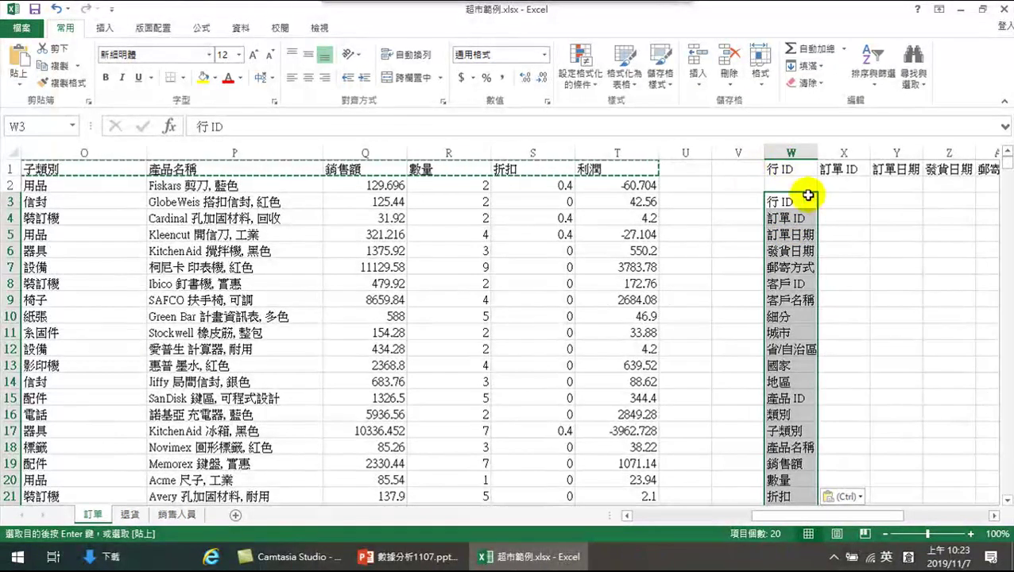
Enter 文字 in X3 and X4 and fill it down beside every header
click(843, 201)
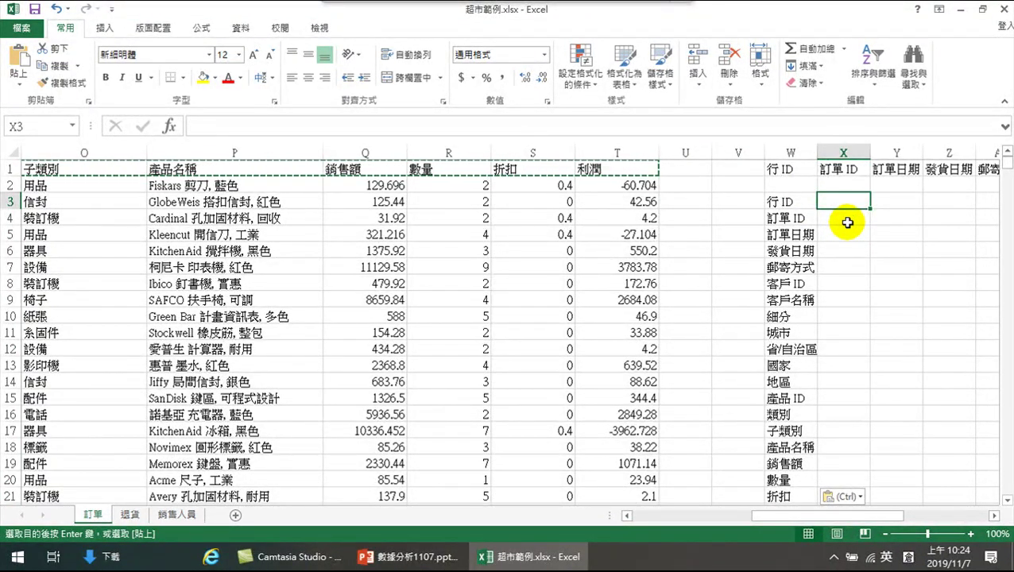
text(y)
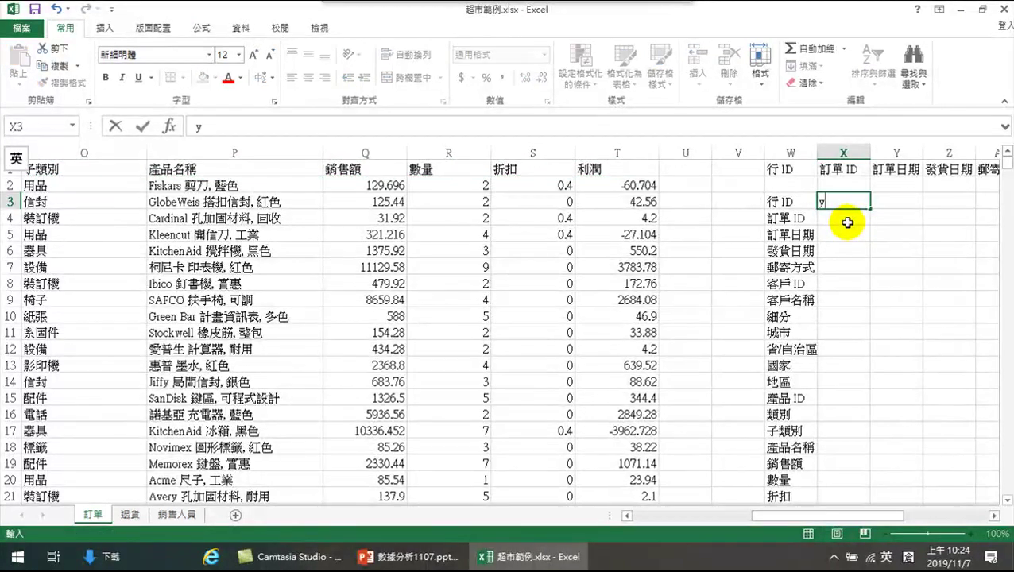
key(BackSpace)
key(shift)
text(文十)
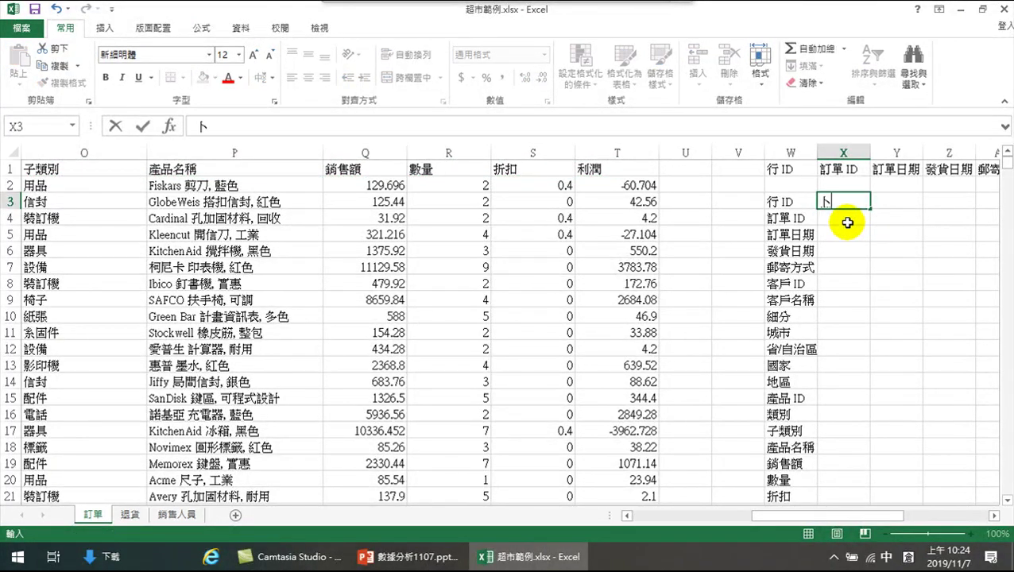
key(Down)
key(Return)
key(Return)
key(Return)
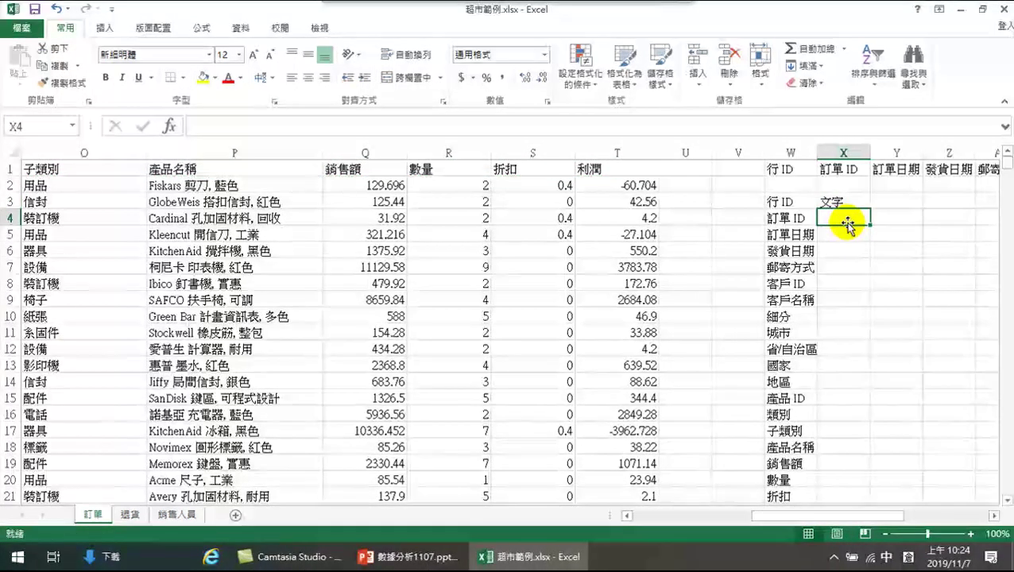
key(Return)
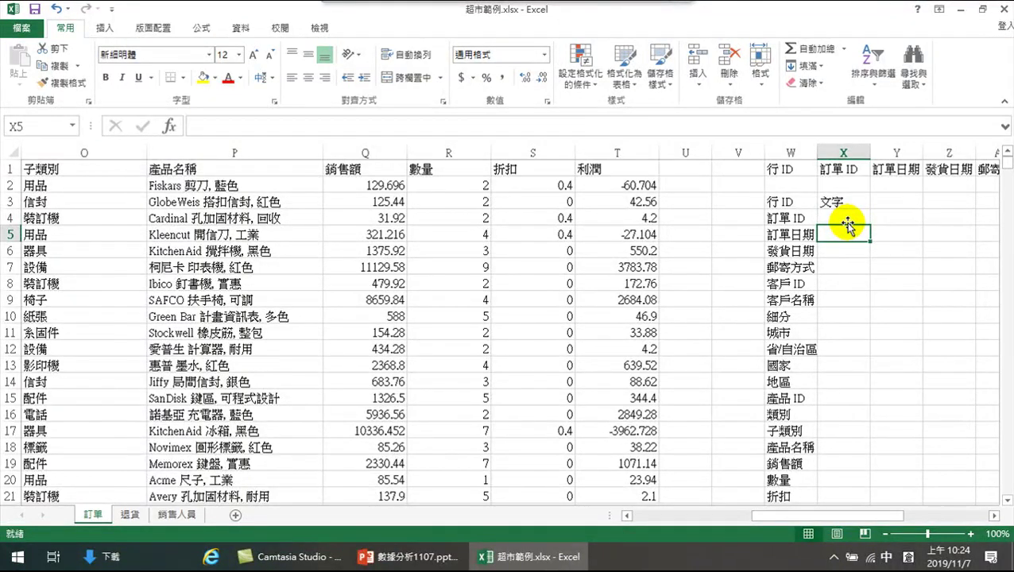
click(847, 223)
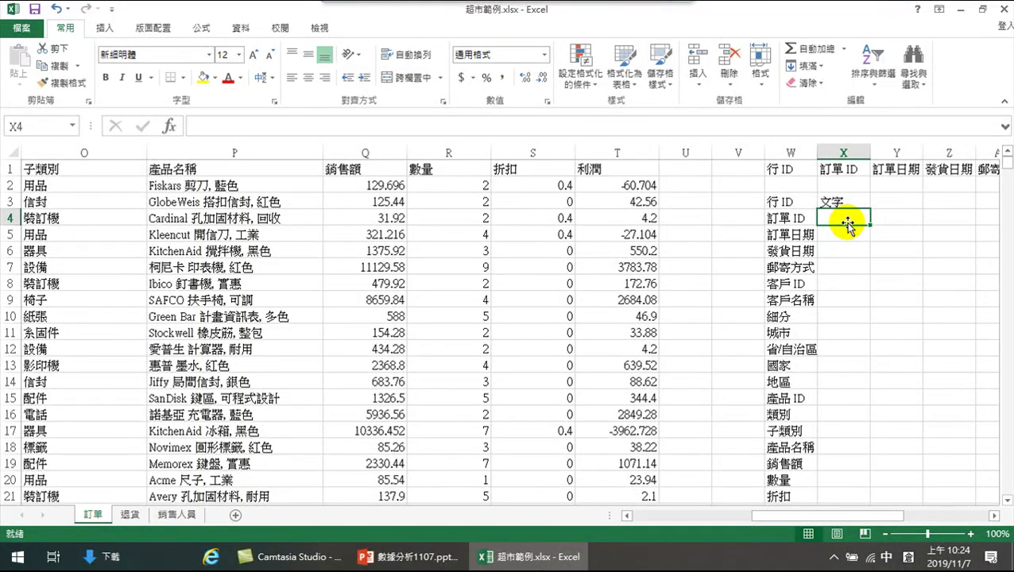
text(文十)
key(Down)
key(Return)
key(Return)
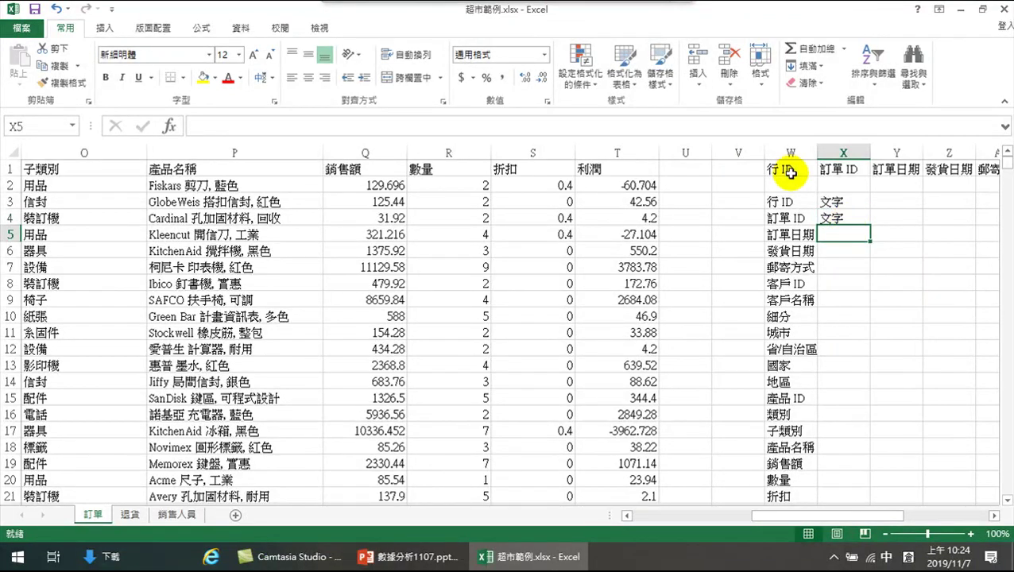
click(841, 219)
double_click(871, 226)
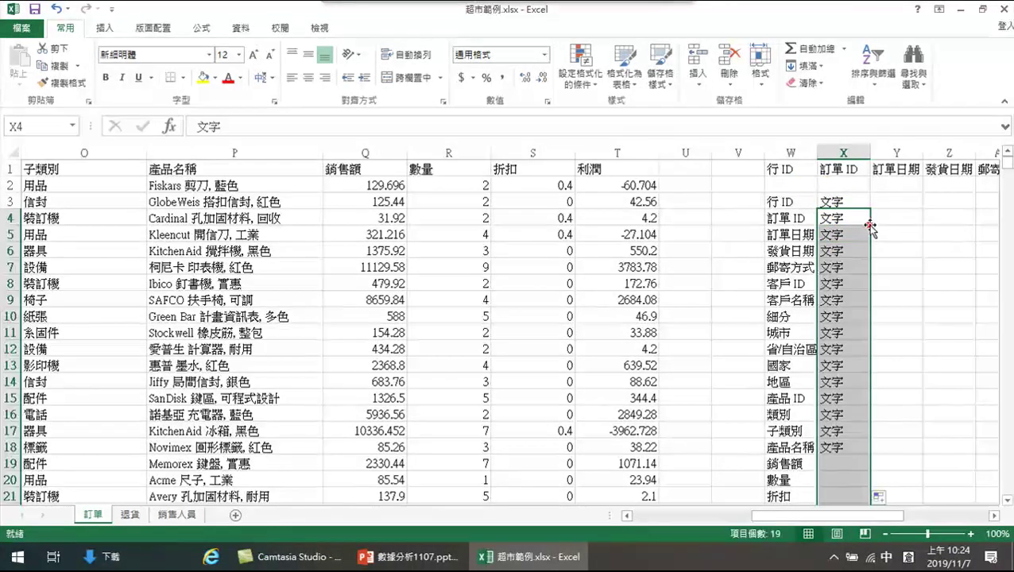
Enter 數字 in X19 beside 銷售額 and fill it down through 利潤
scroll(838, 288, down, 2)
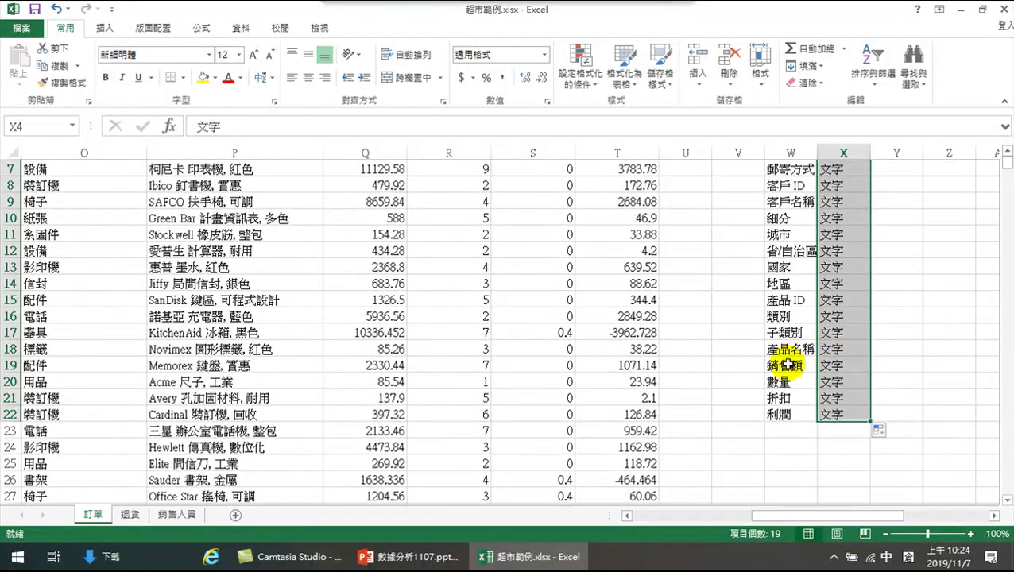
click(794, 367)
click(836, 367)
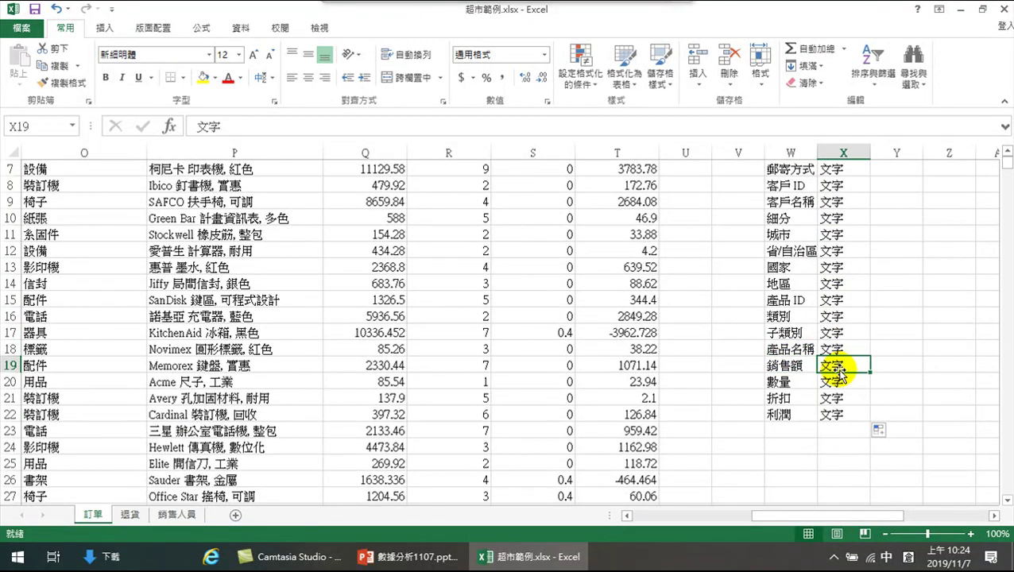
text(數字)
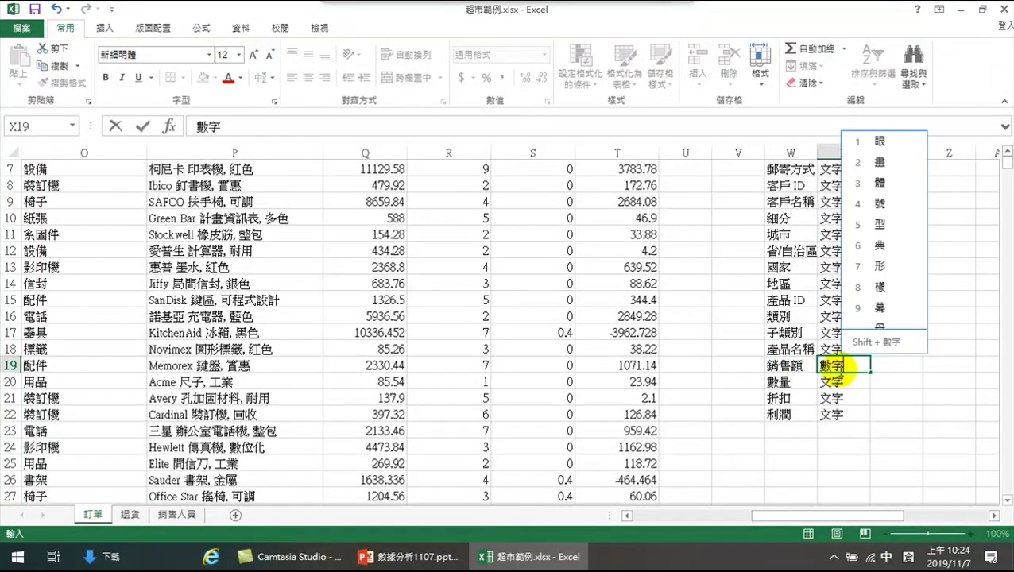
key(Return)
key(Return)
click(838, 371)
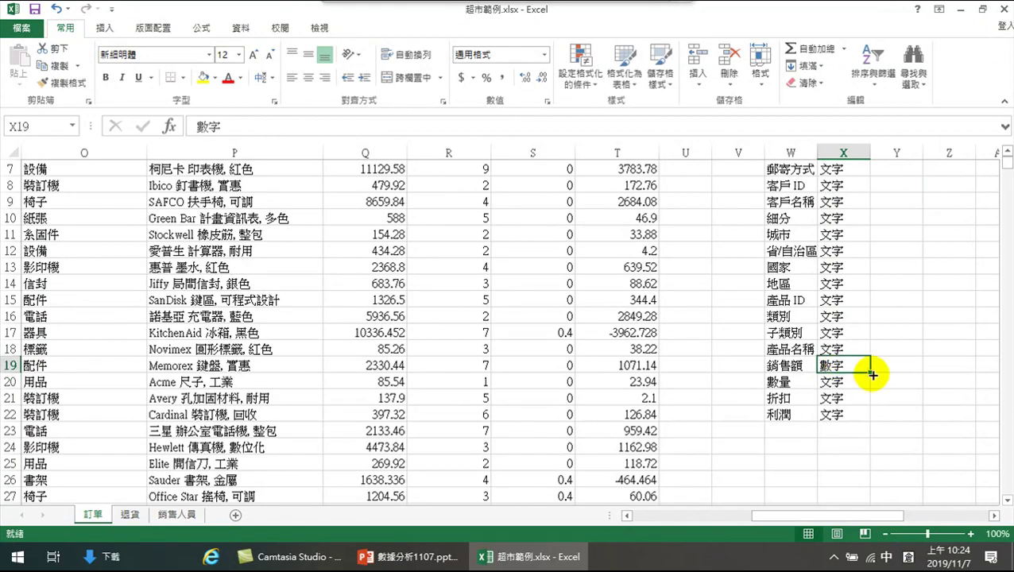
double_click(870, 374)
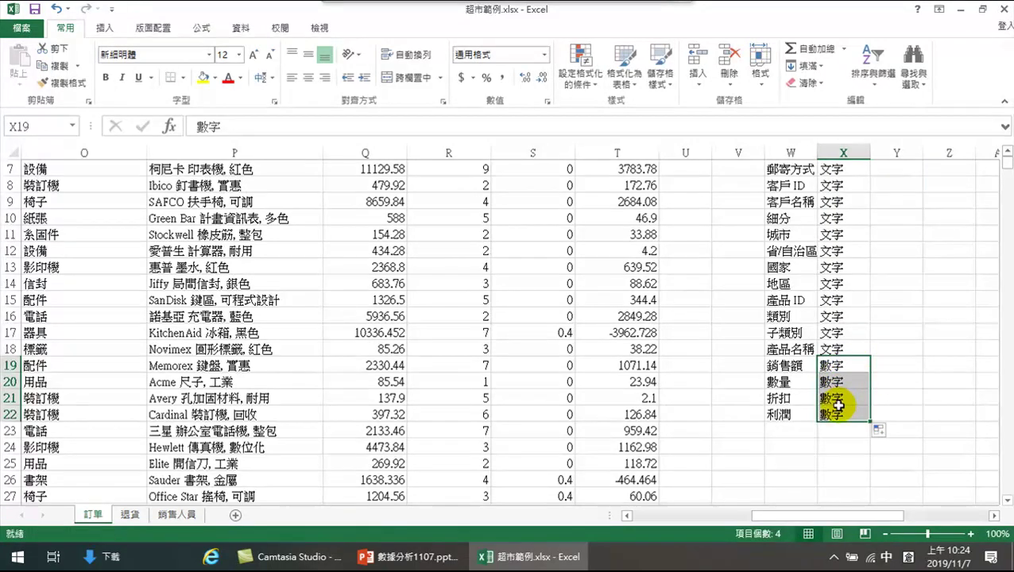
scroll(862, 407, up, 2)
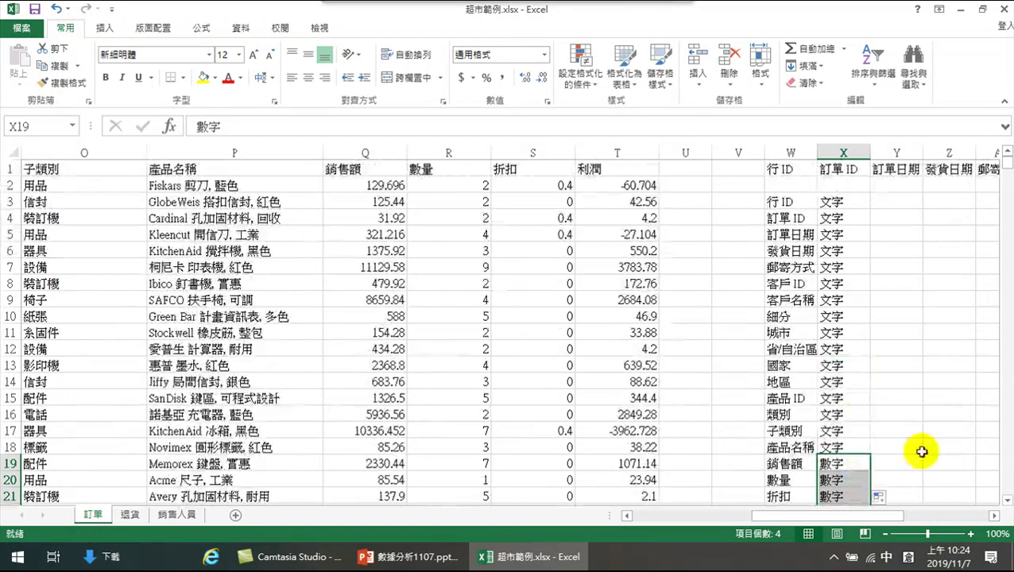
click(1005, 499)
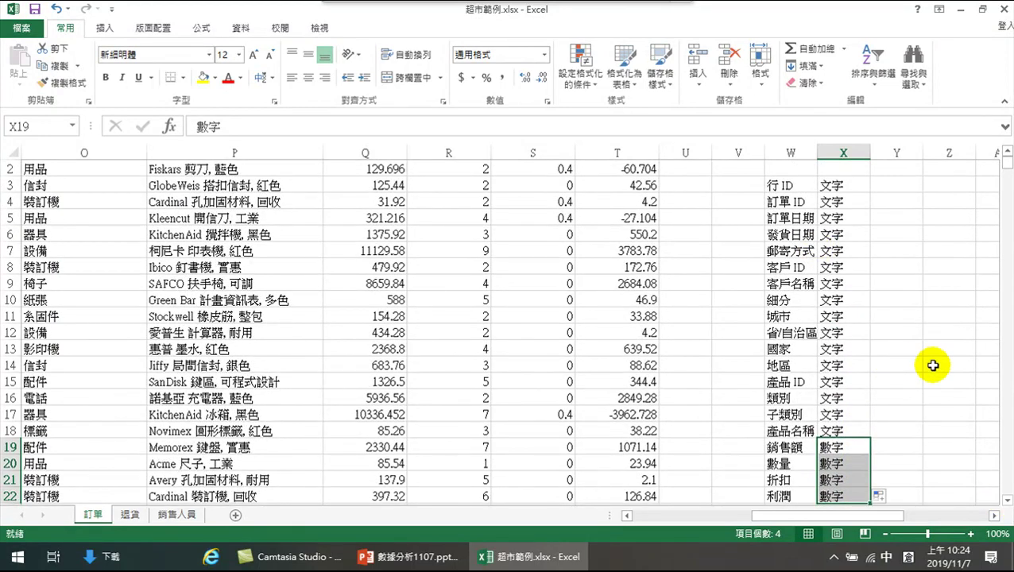
click(925, 299)
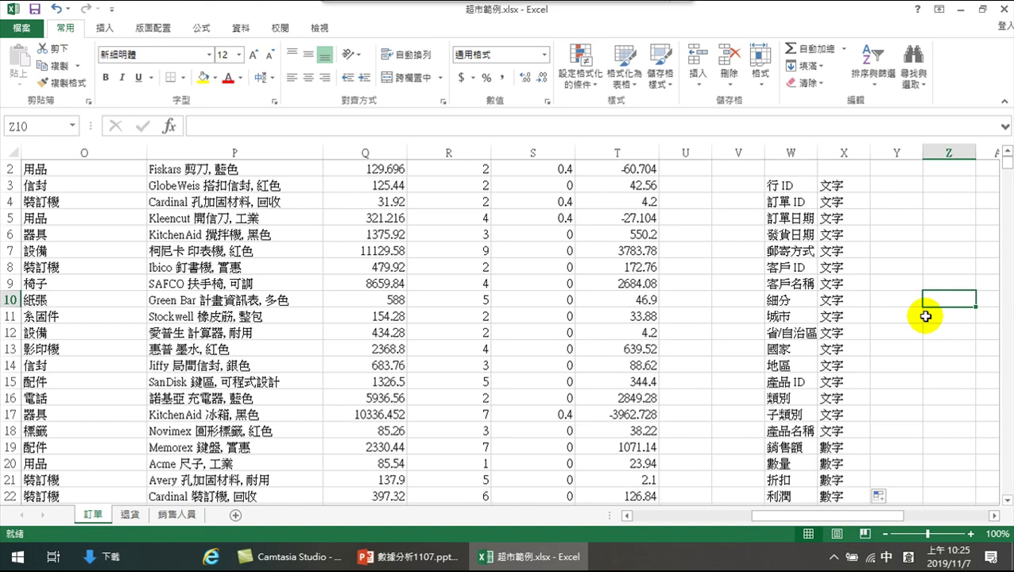
drag(833, 186, 839, 423)
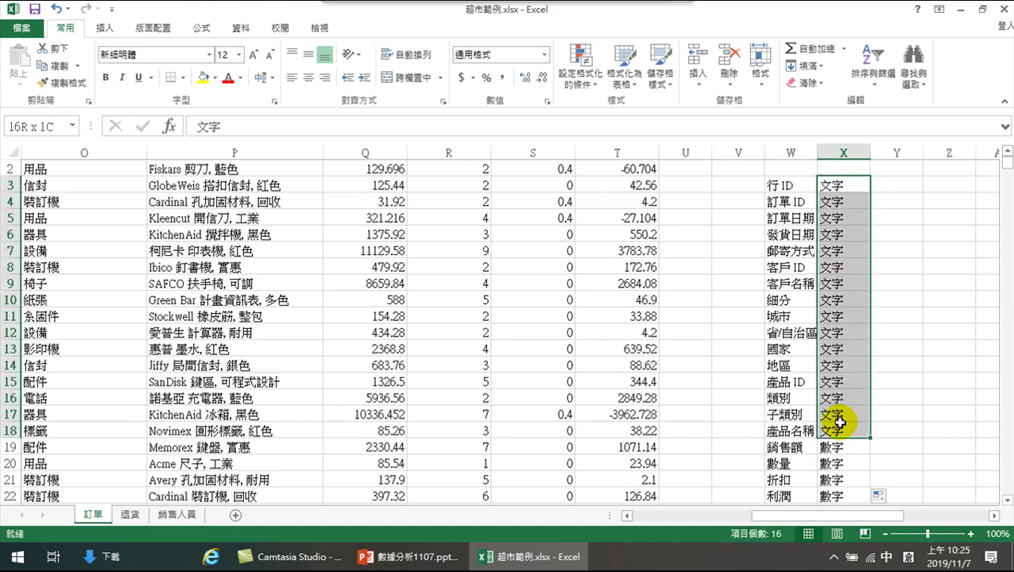
drag(789, 184, 802, 440)
scroll(800, 449, down, 1)
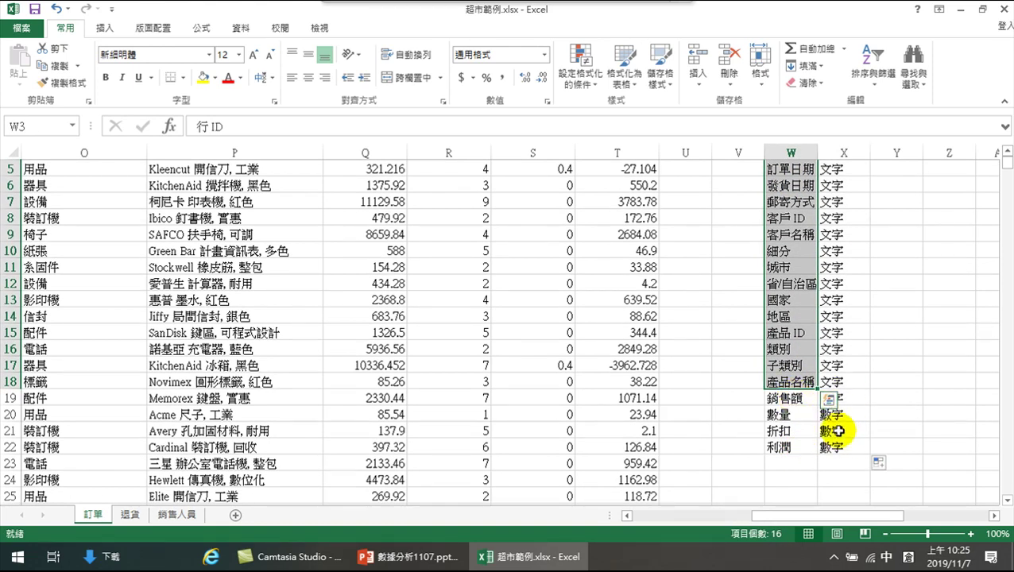
drag(785, 398, 787, 445)
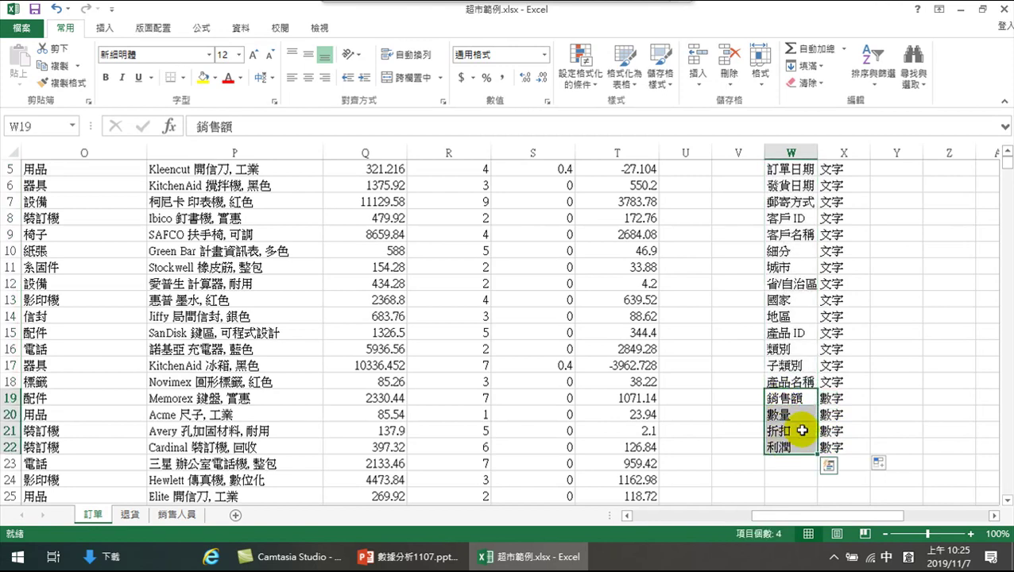
click(1006, 152)
click(1007, 152)
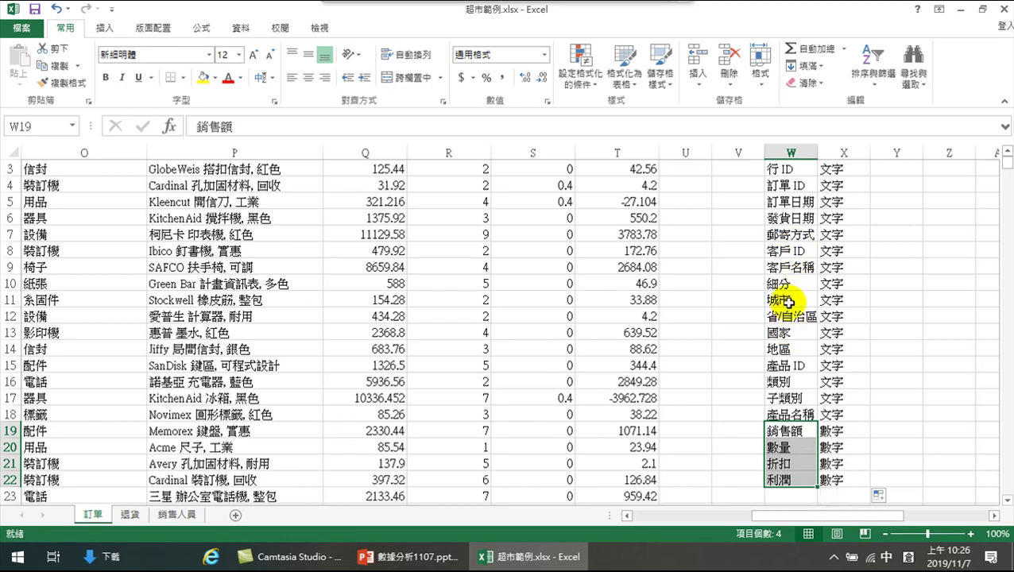
drag(783, 405, 840, 402)
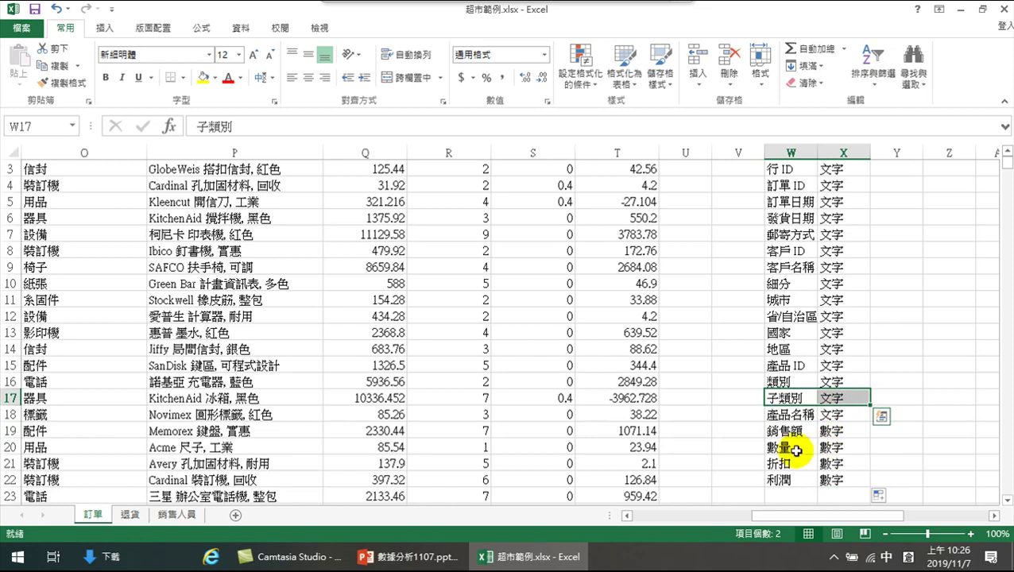
drag(777, 480, 831, 479)
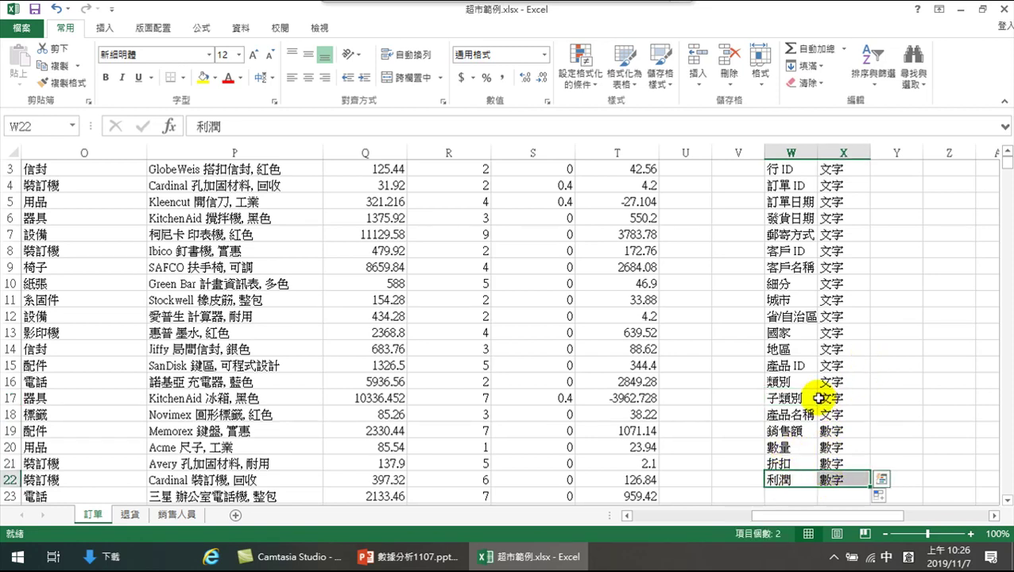
drag(782, 416, 783, 203)
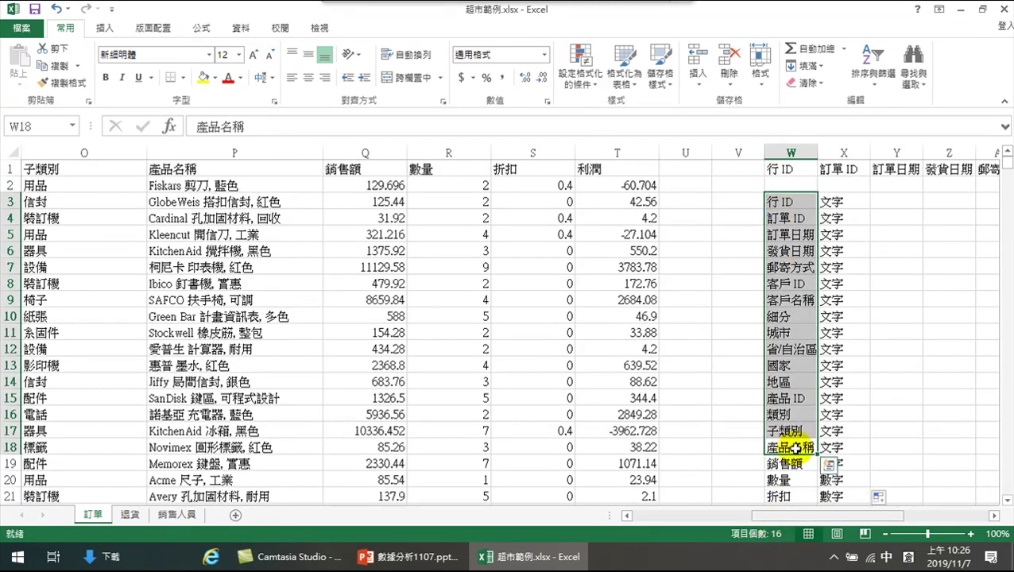
scroll(804, 389, down, 1)
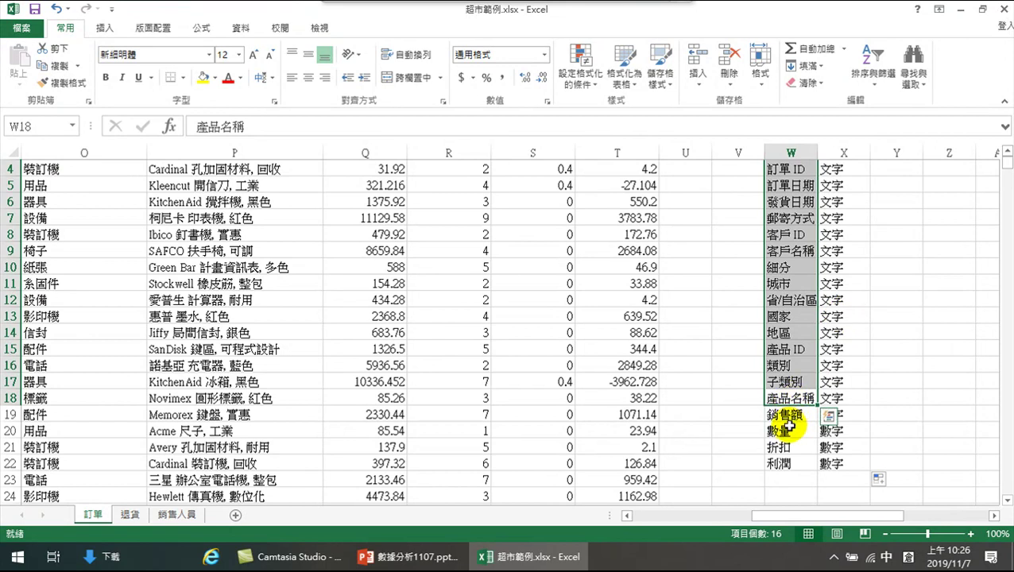
drag(783, 417, 792, 467)
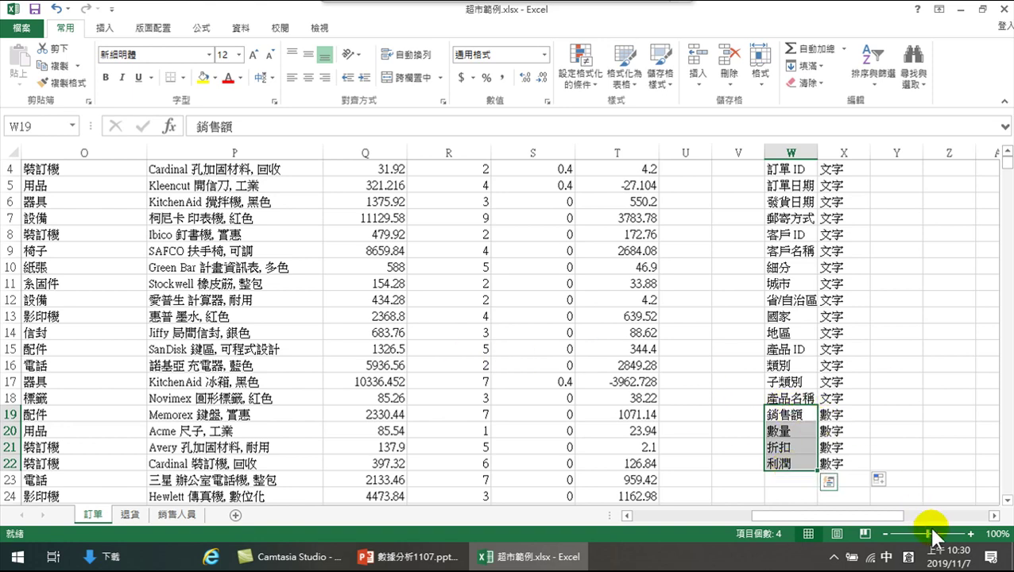
Return to the top of the order table, select a data cell, and show the Insert ribbon
drag(876, 516, 747, 516)
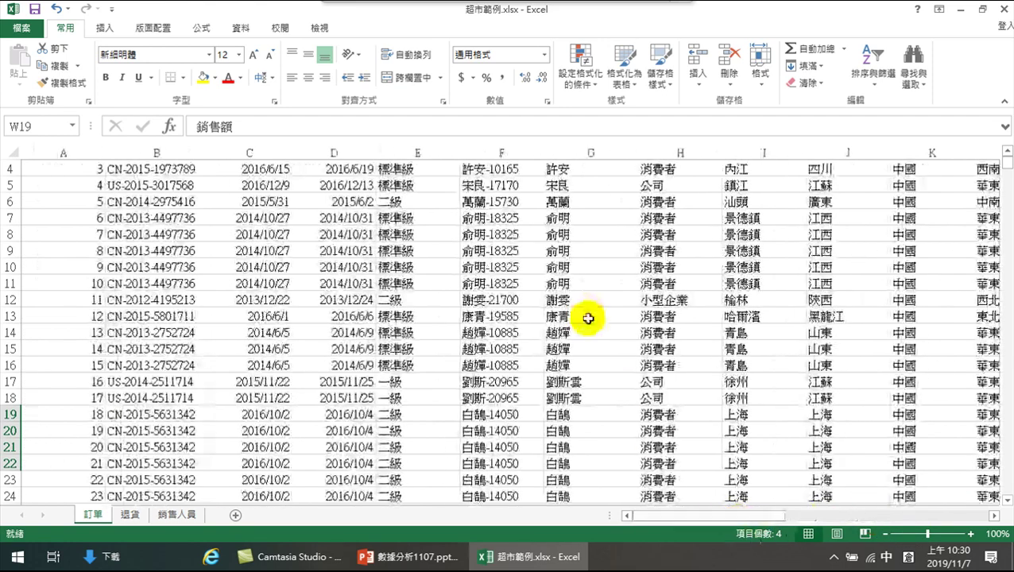
scroll(549, 282, up, 1)
click(730, 519)
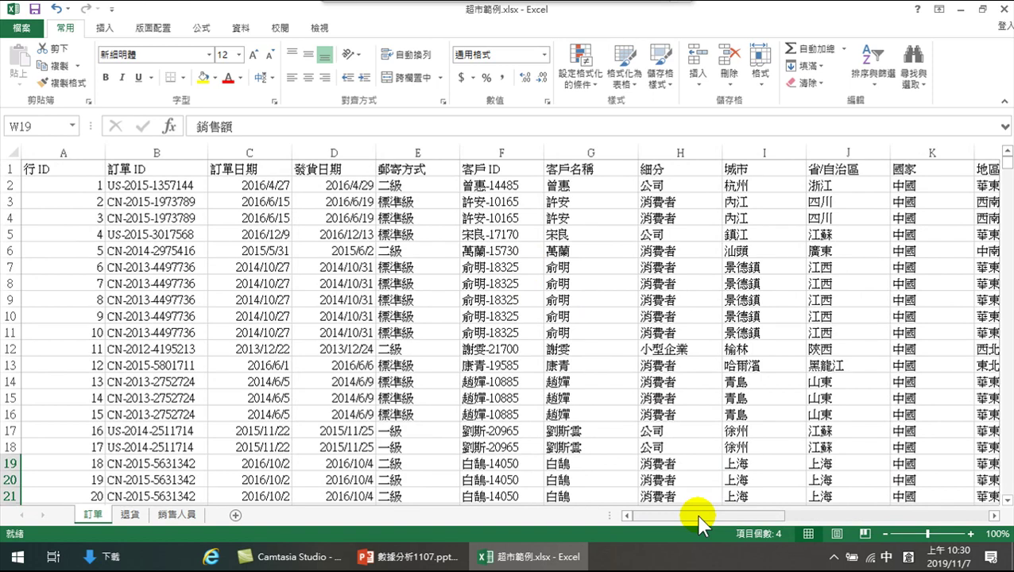
click(596, 306)
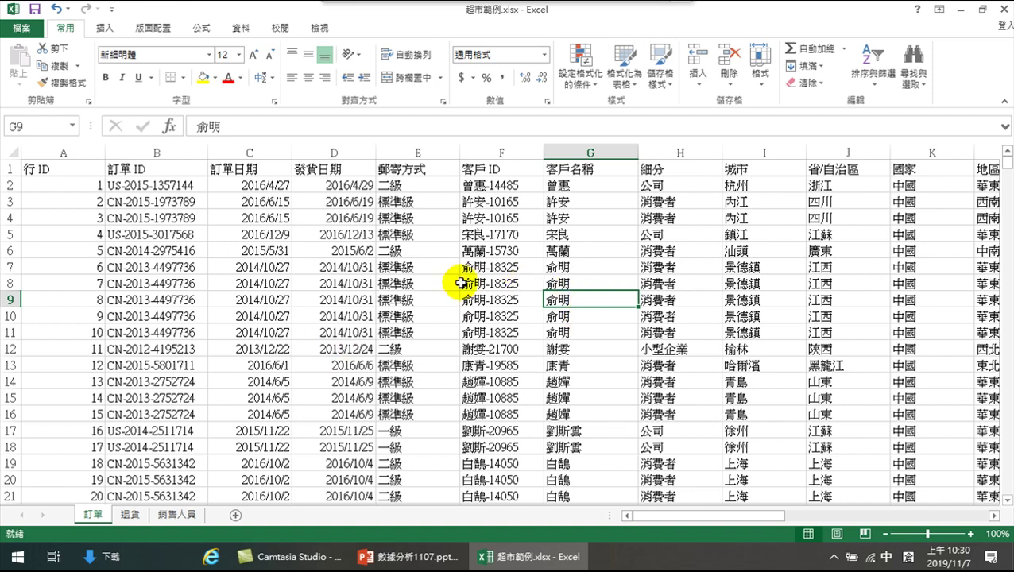
click(106, 29)
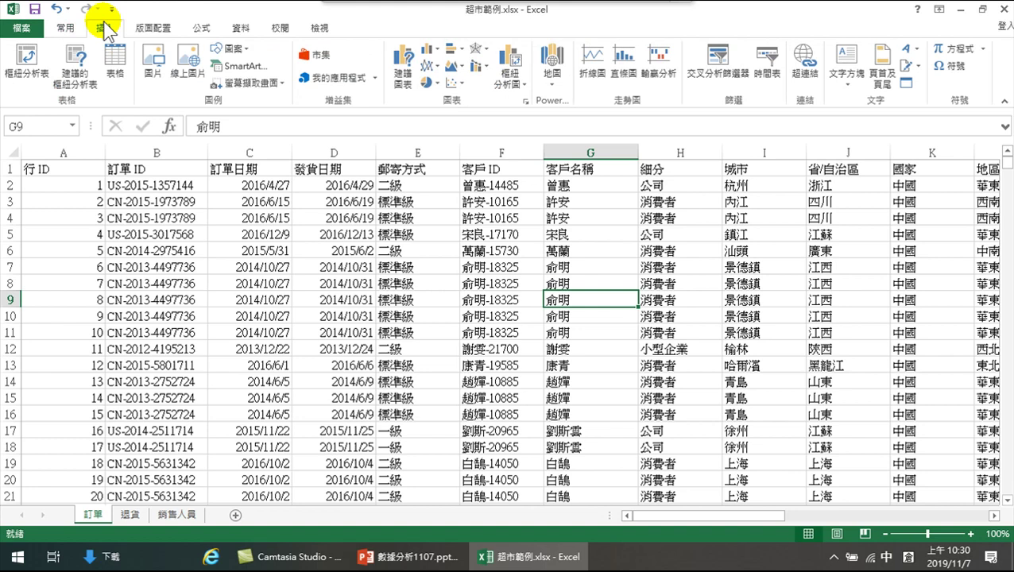
Start a PivotTable from the order data range 訂單!$A$1:$T$10001 on a new worksheet
click(655, 315)
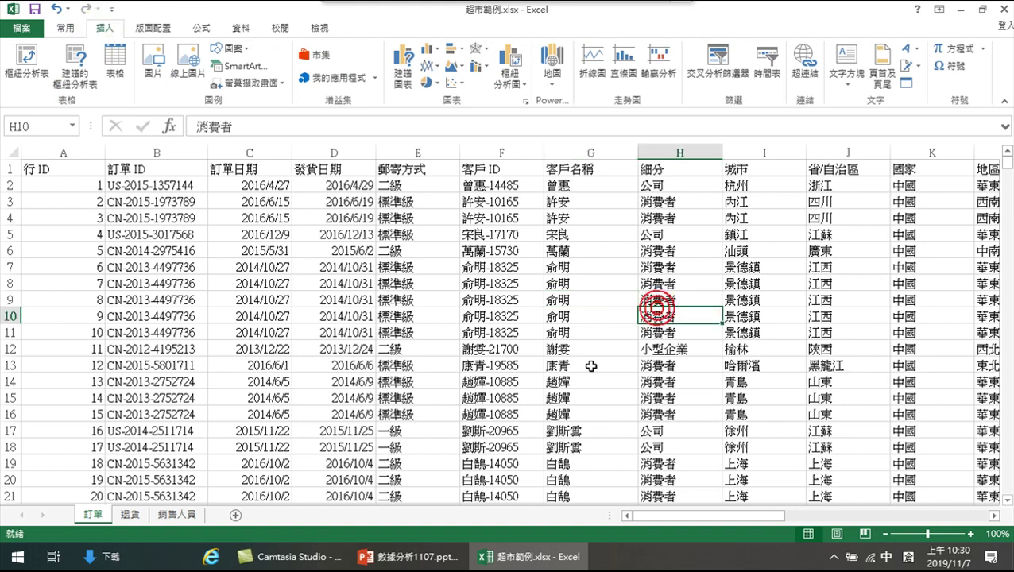
click(433, 272)
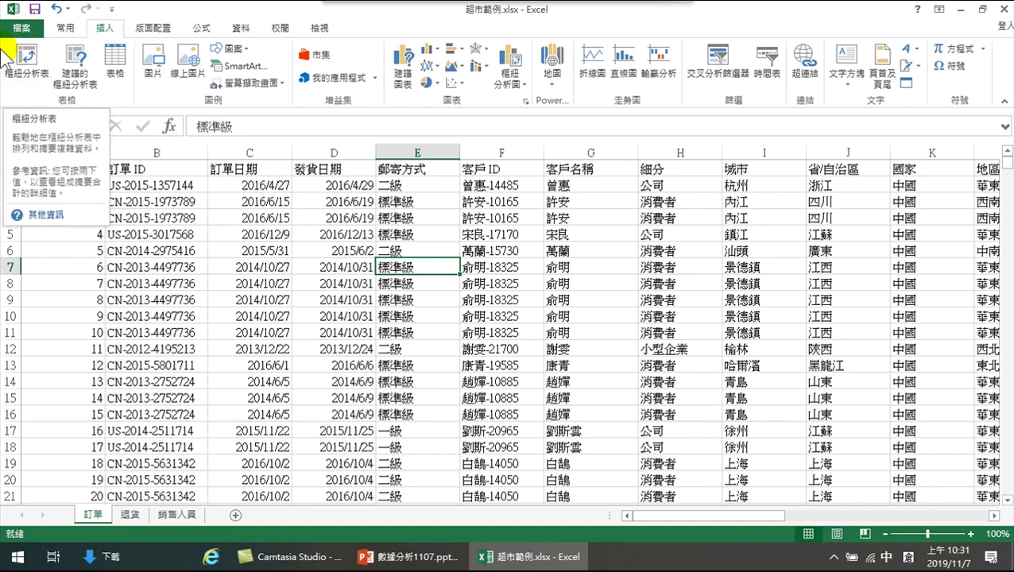
click(30, 64)
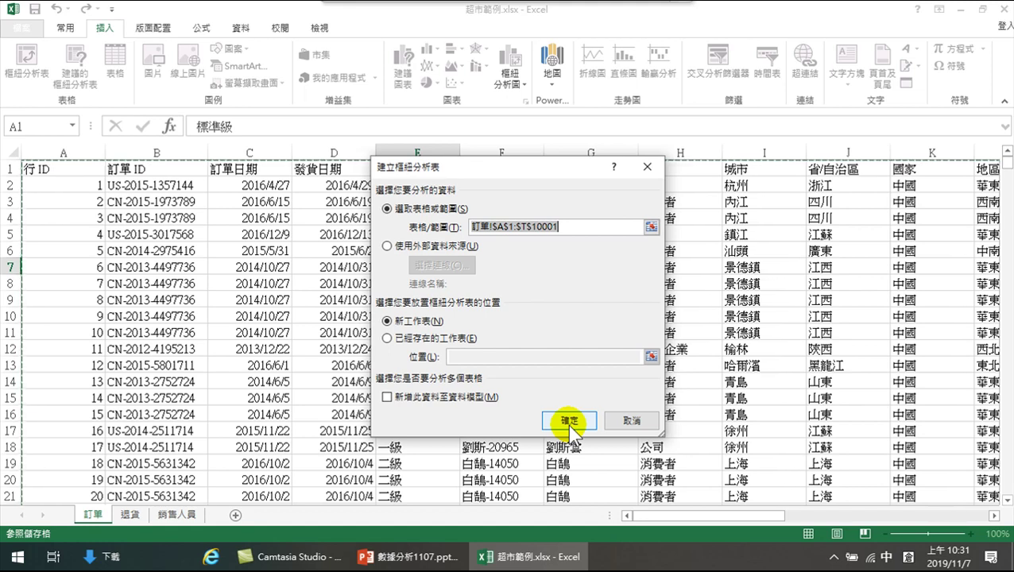
Create the empty pivot table 樞紐分析表1 on the new sheet 工作表1
click(569, 418)
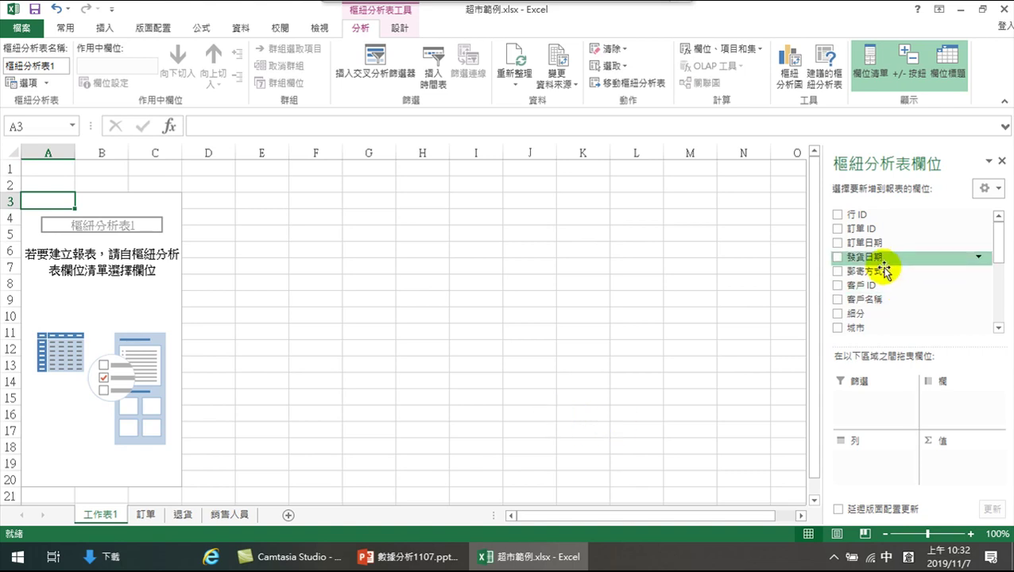
Add 訂單日期 to Rows and 利潤 as the summed value field
click(836, 243)
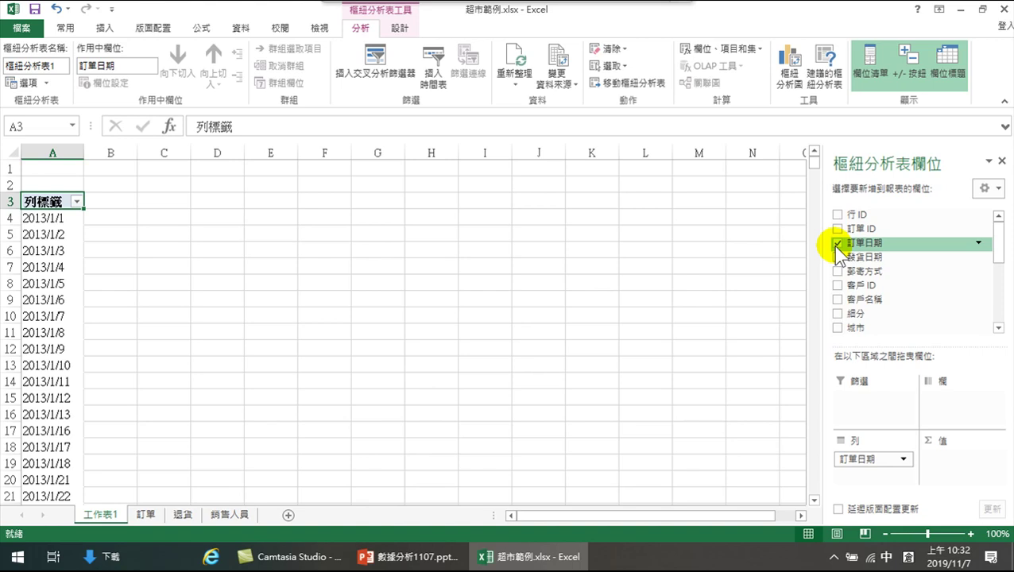
drag(999, 244, 1001, 325)
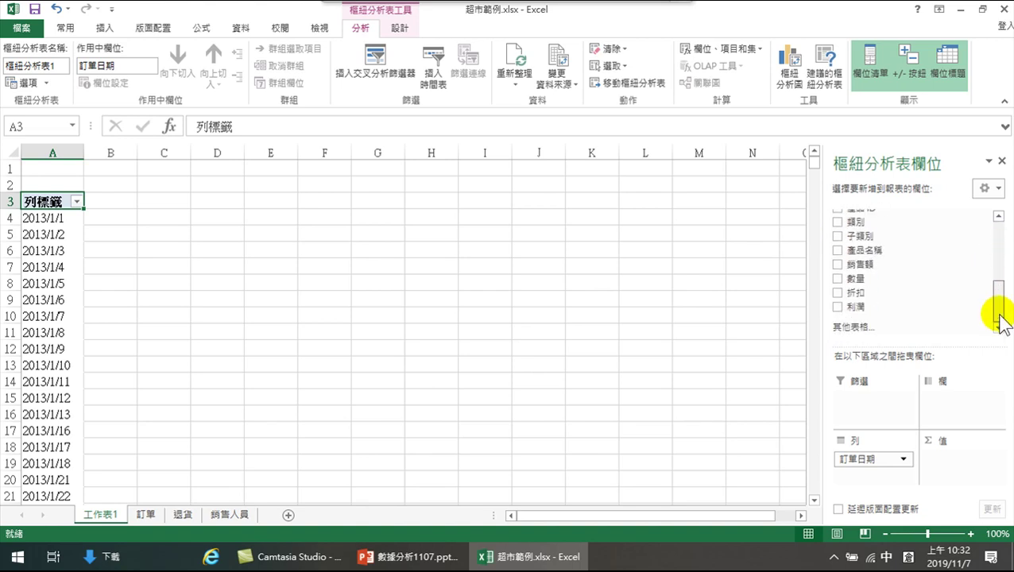
click(838, 308)
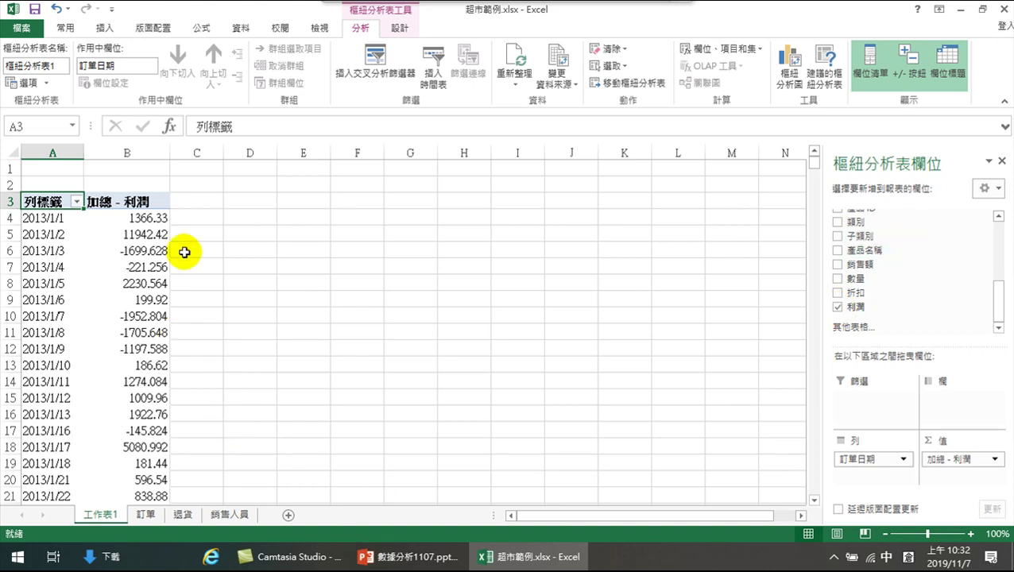
click(66, 220)
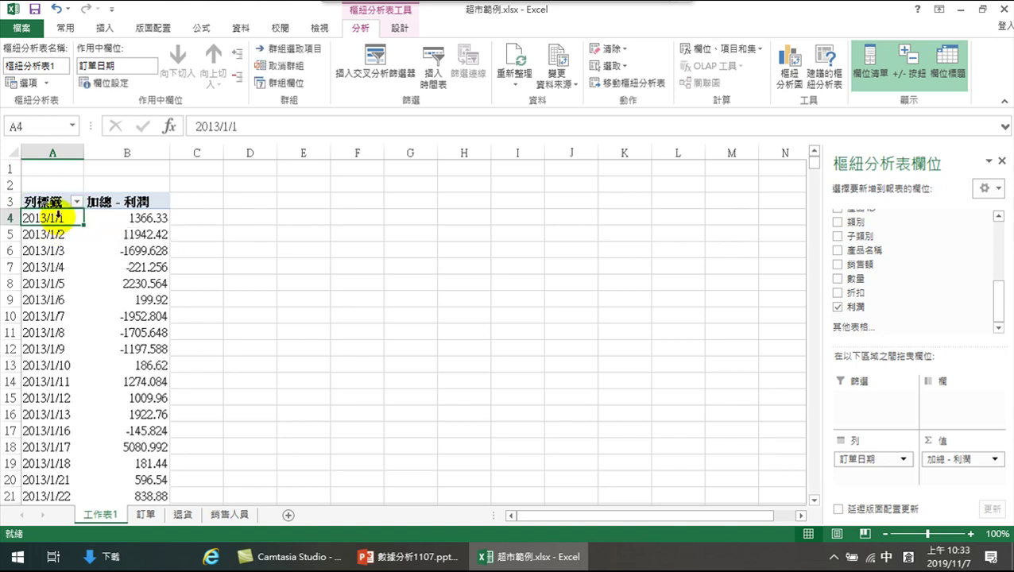
click(43, 249)
click(56, 316)
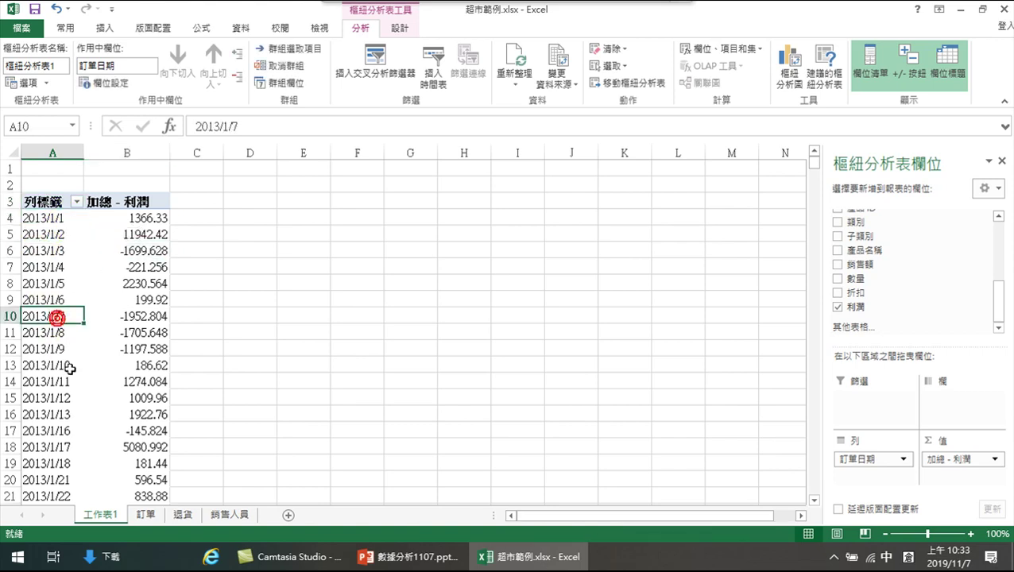
click(61, 250)
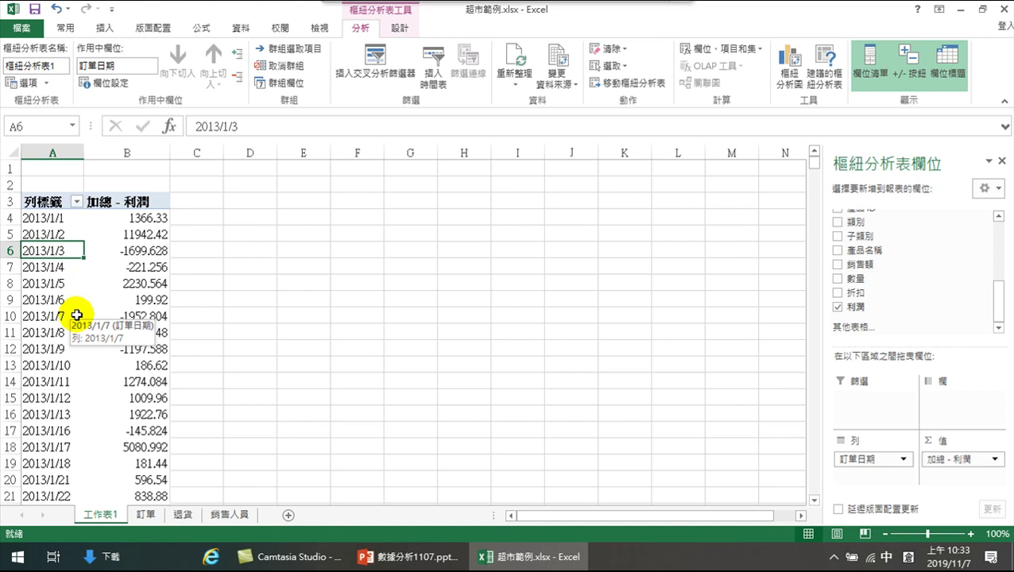
mouse_move(393, 24)
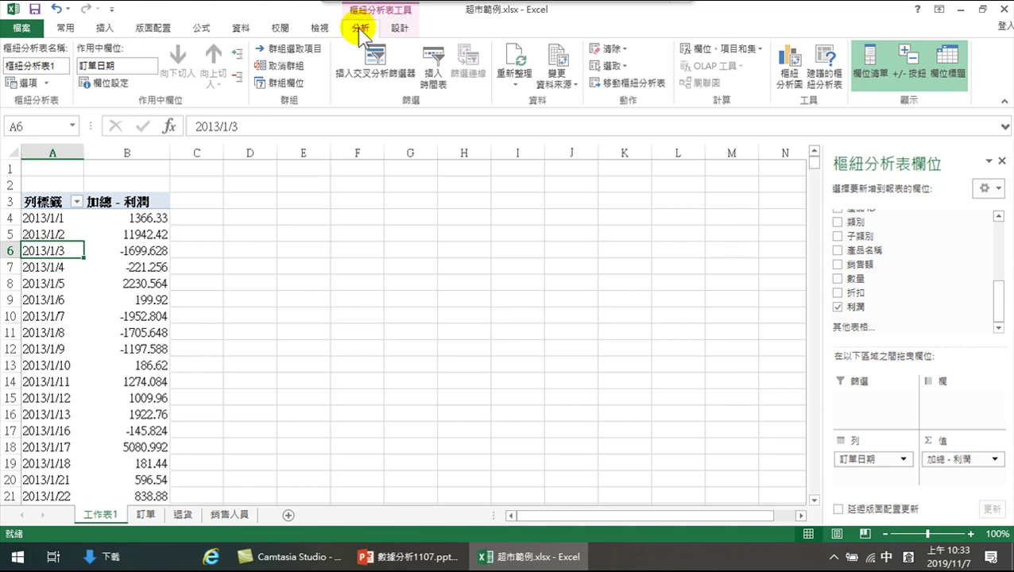
Group the order dates by 年 only, removing 月 from the grouping
click(286, 54)
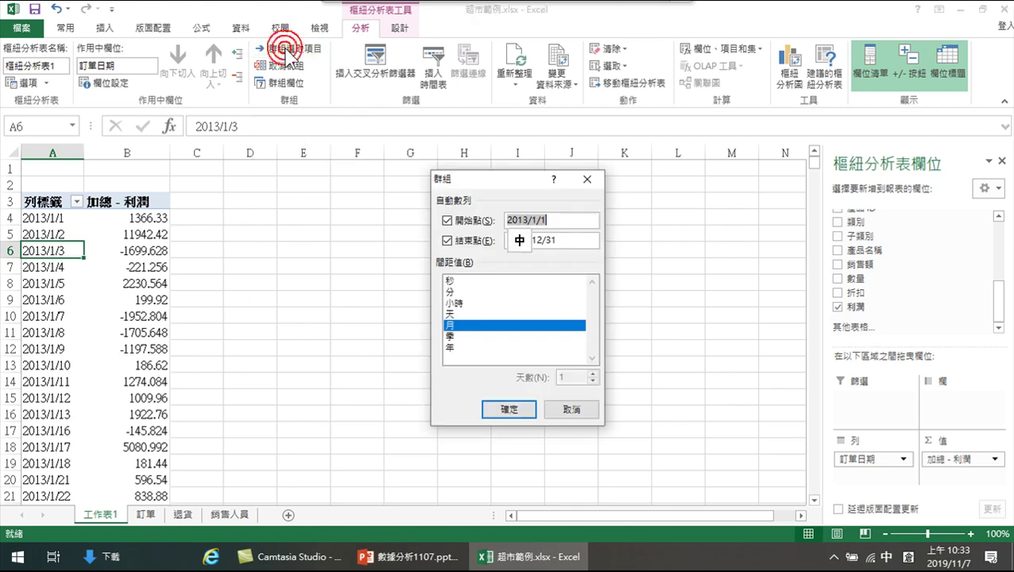
click(450, 348)
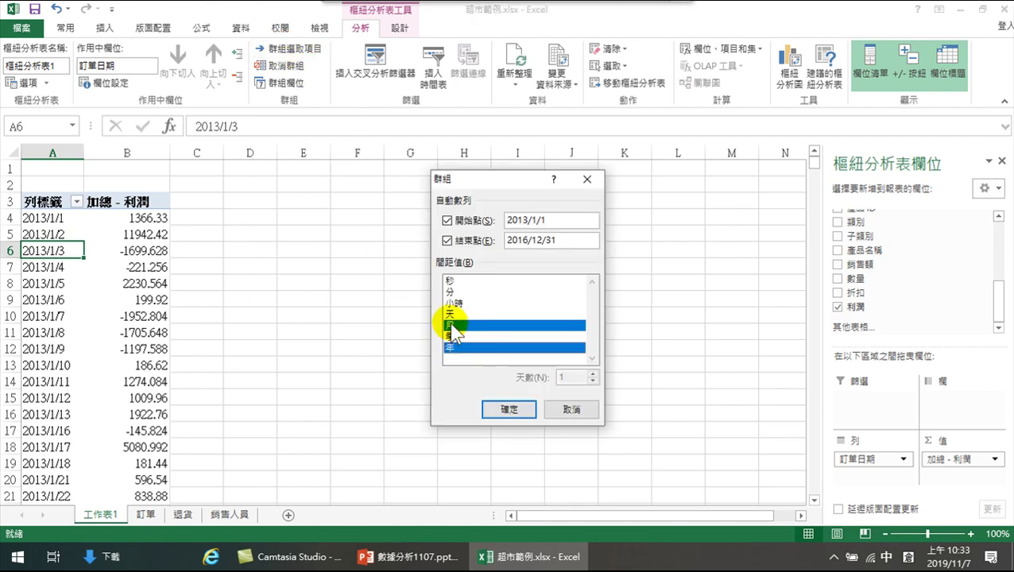
click(453, 326)
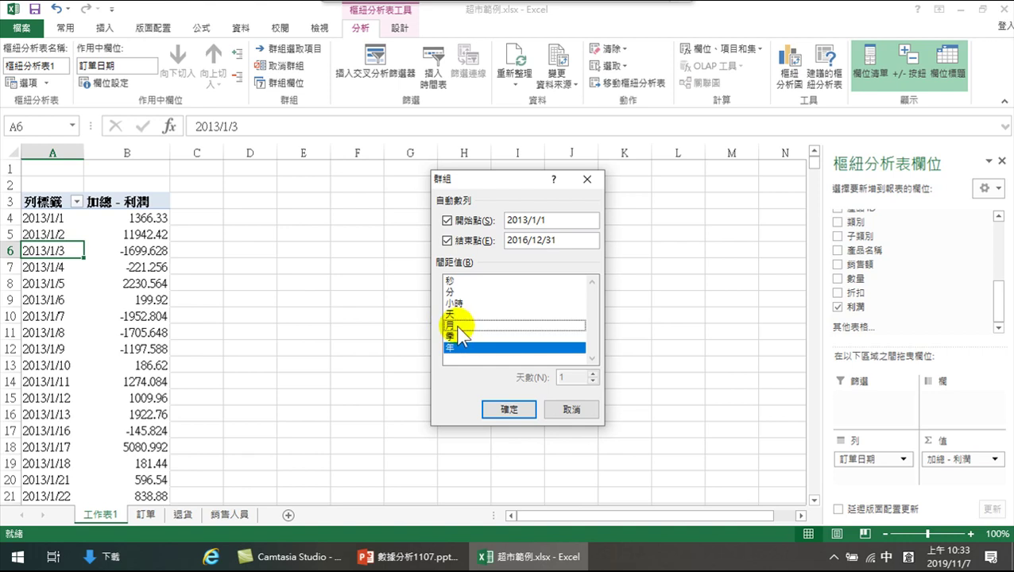
click(513, 411)
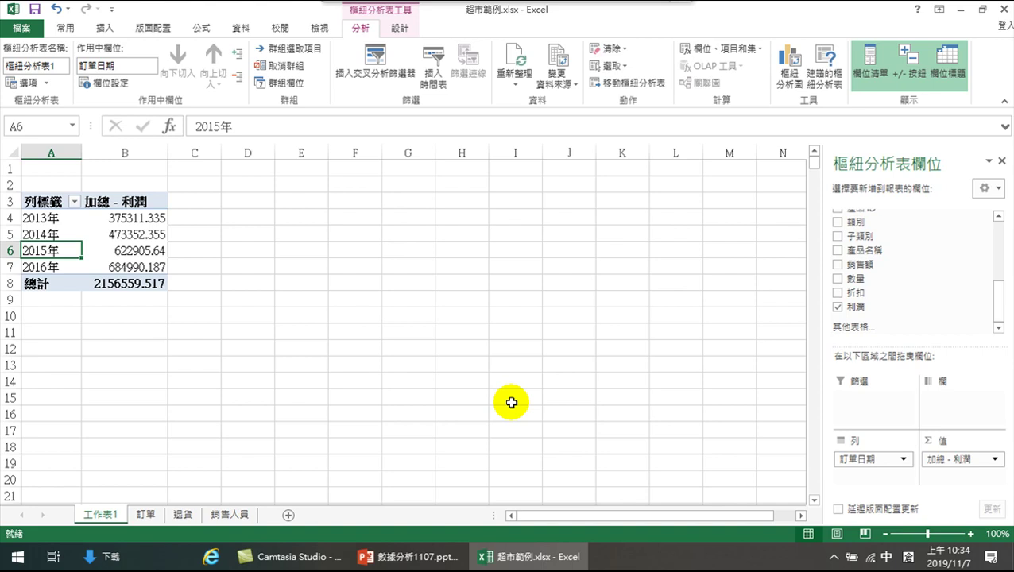
mouse_move(483, 6)
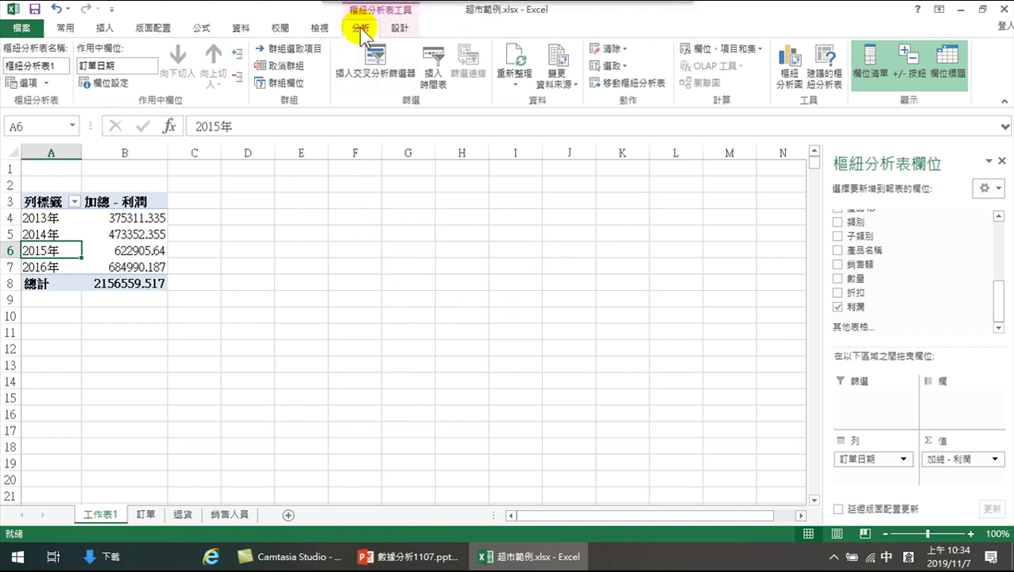
Insert a clustered column pivot chart of yearly profit
click(789, 72)
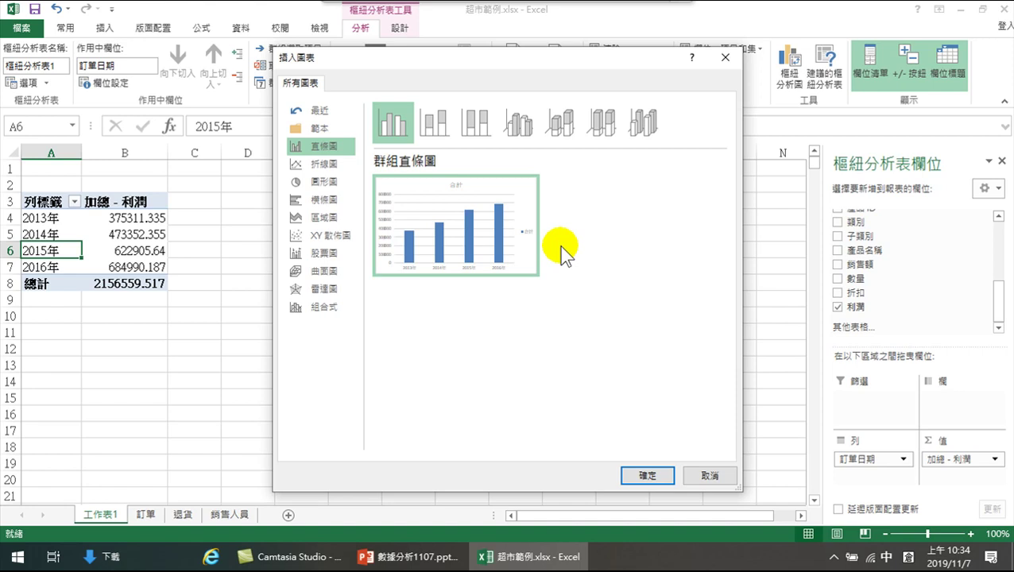
mouse_move(489, 255)
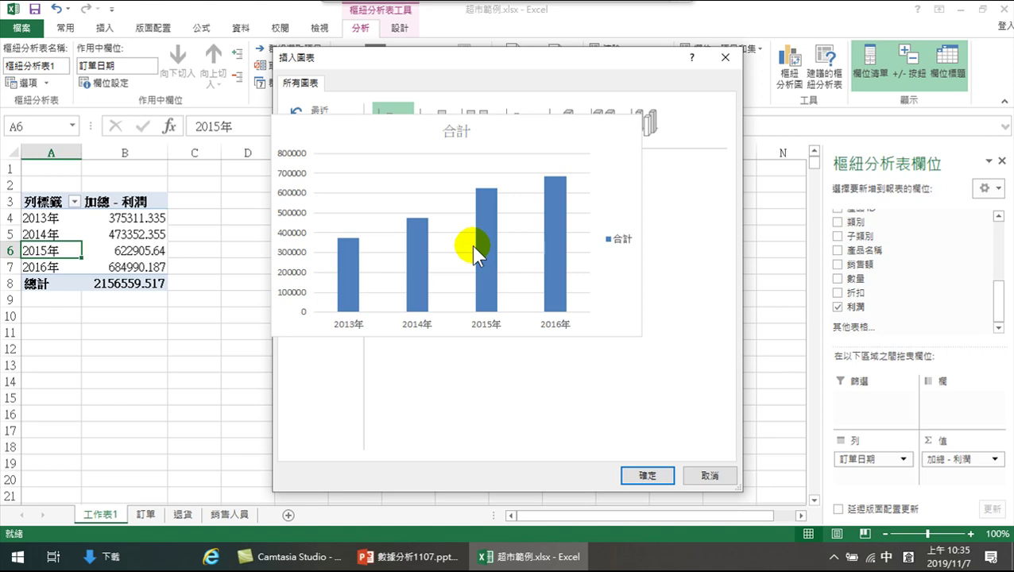
click(661, 477)
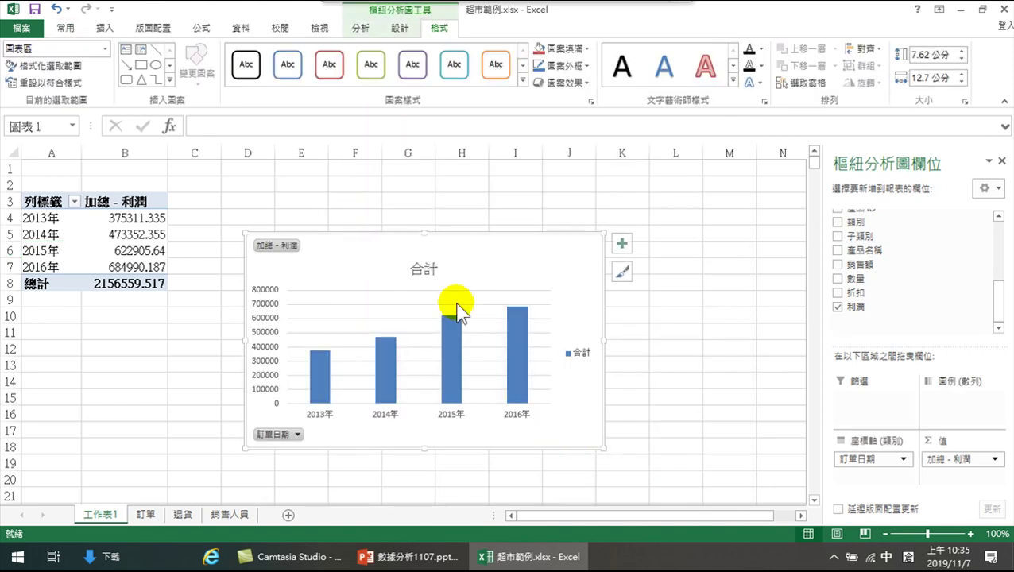
Move the chart up beside the pivot table and enlarge it to 10.87 × 19.53 cm
drag(350, 243, 319, 194)
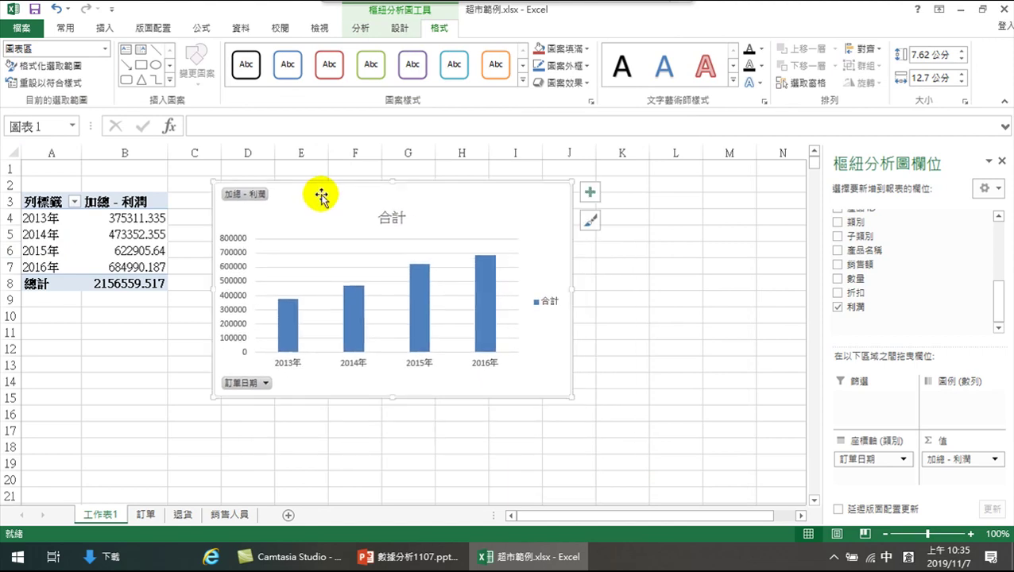
mouse_move(426, 338)
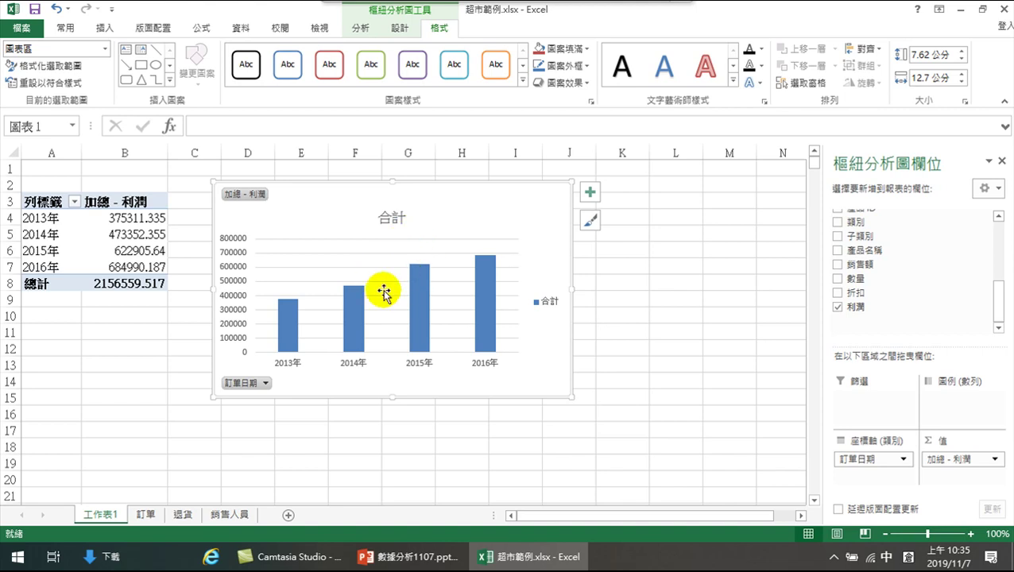
drag(571, 397, 765, 487)
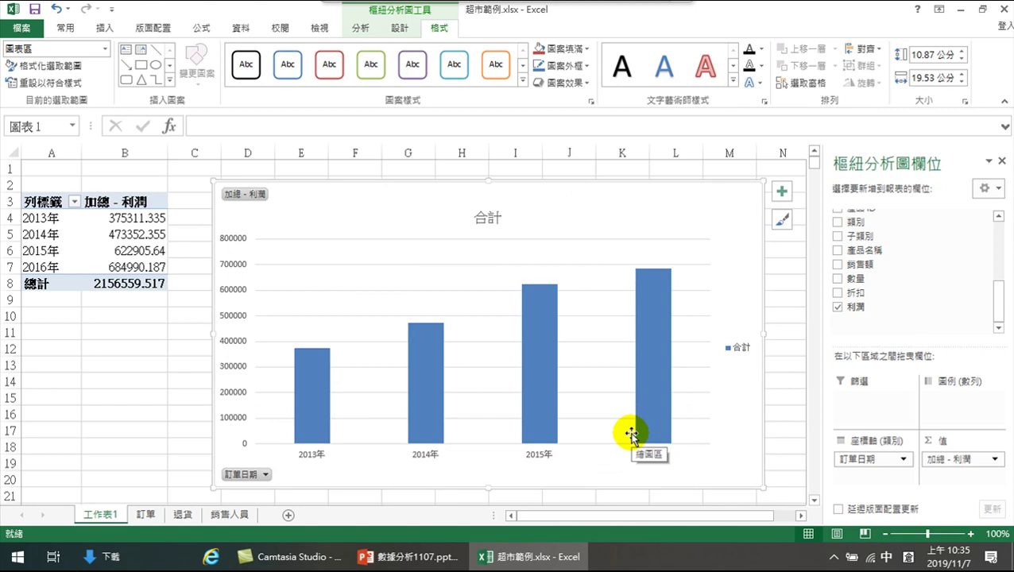
click(399, 28)
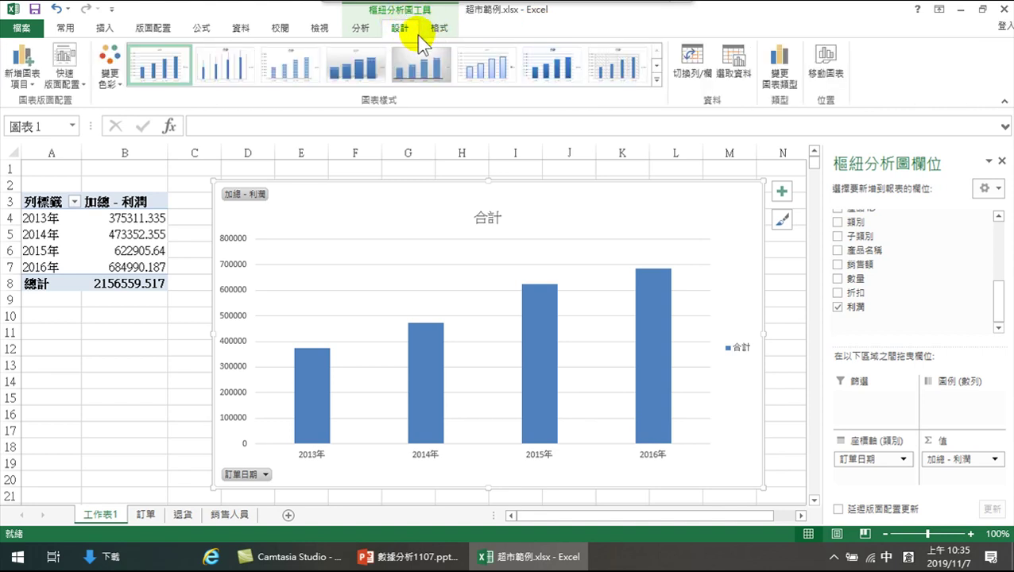
Try the gray-background chart style, then return to the shaded, data-labelled white style
click(353, 70)
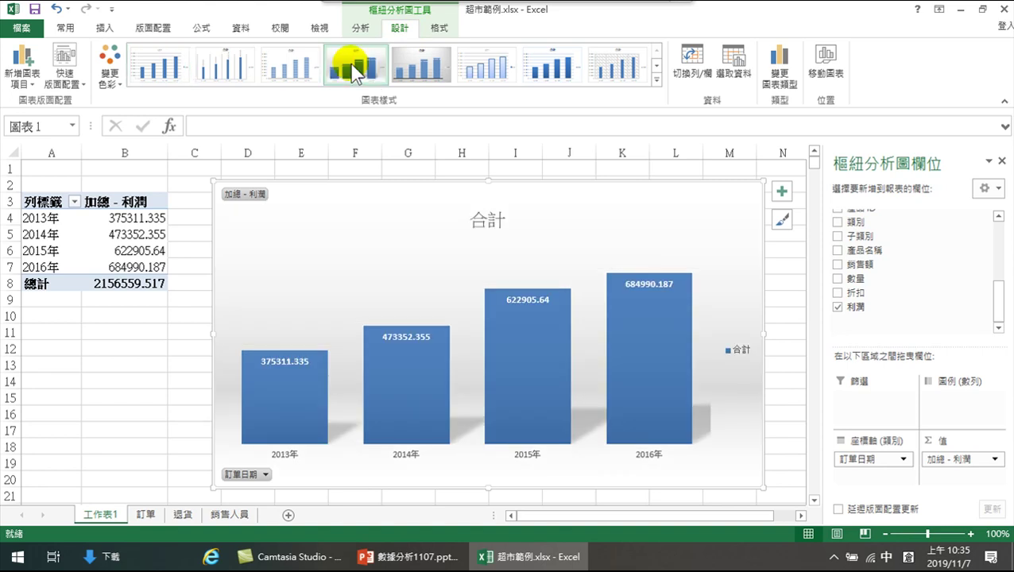
click(421, 70)
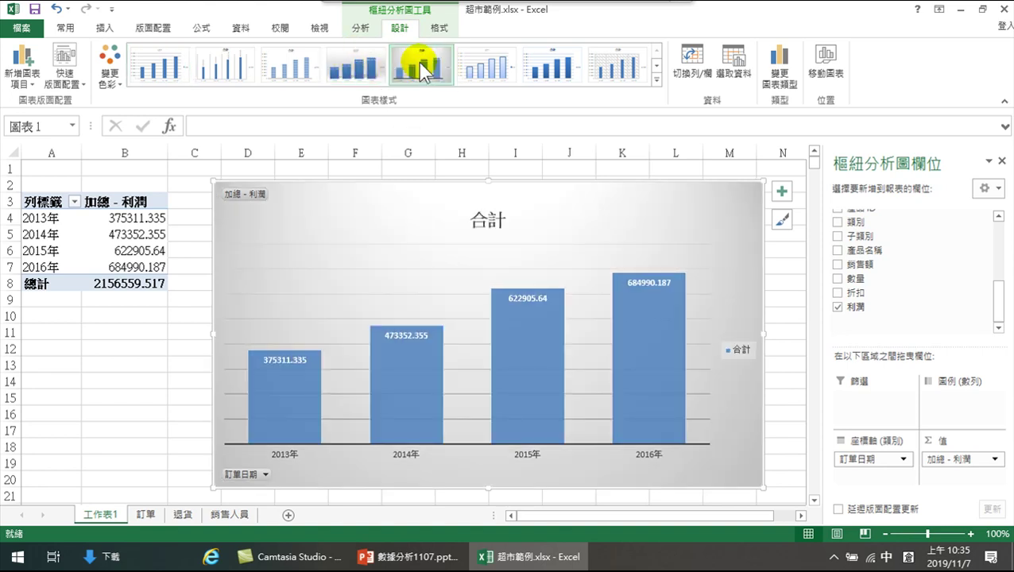
click(354, 70)
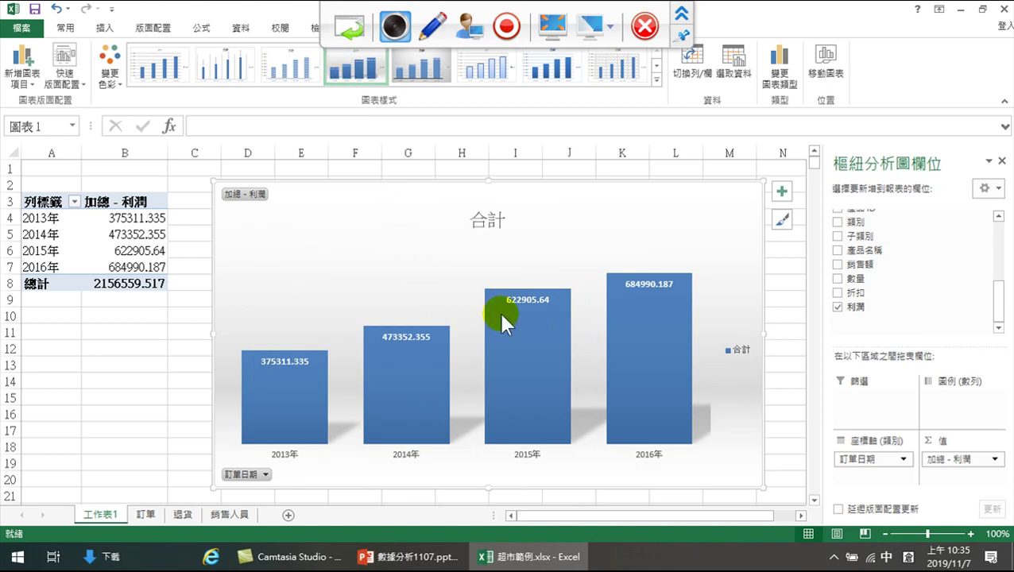
Bring up the context options for the plot area, then for the profit bars
right_click(450, 306)
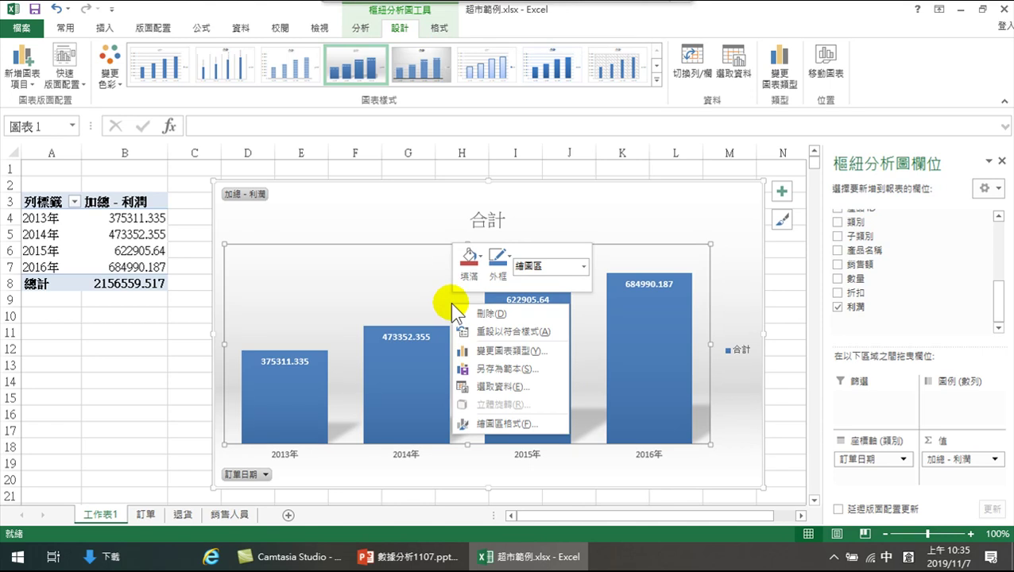
click(411, 346)
right_click(412, 346)
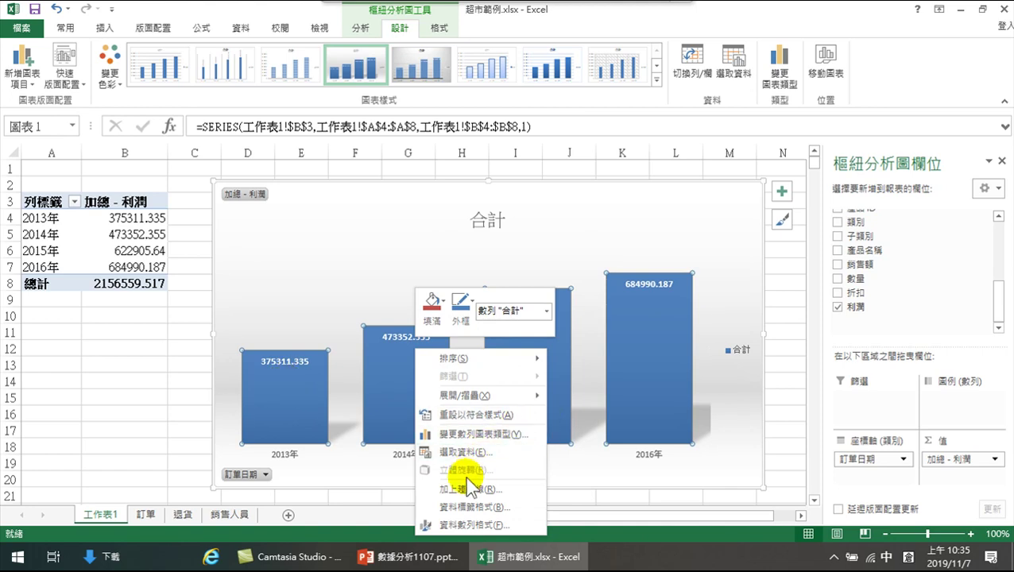
click(393, 367)
Add a linear trendline to the profit series showing its equation and R² value
right_click(395, 367)
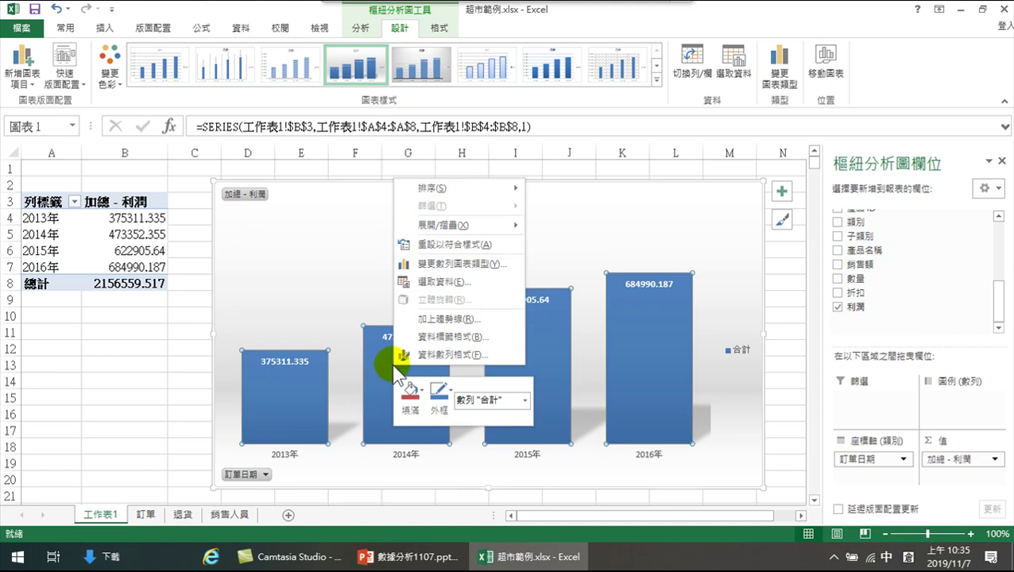
click(433, 318)
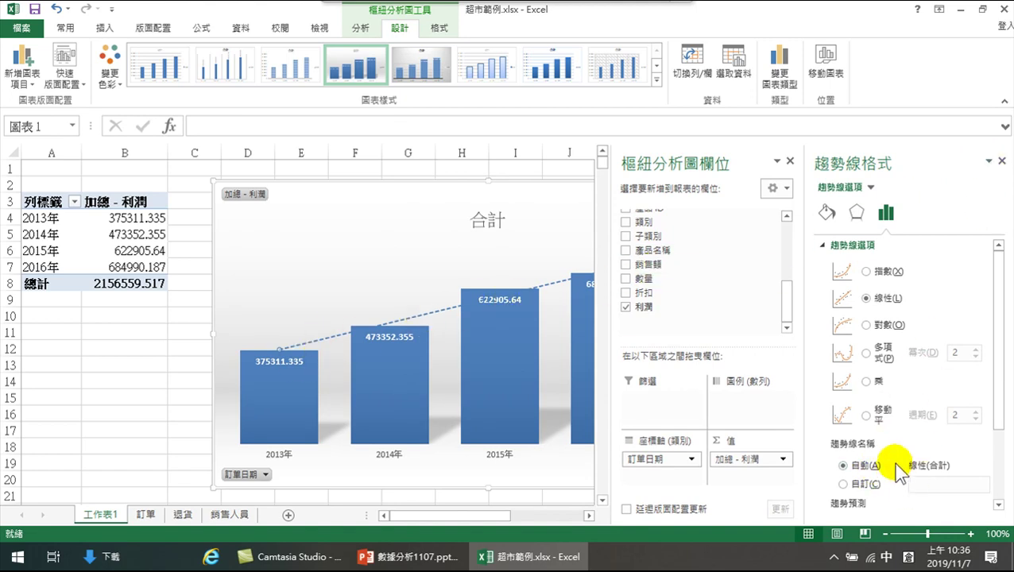
scroll(880, 389, down, 3)
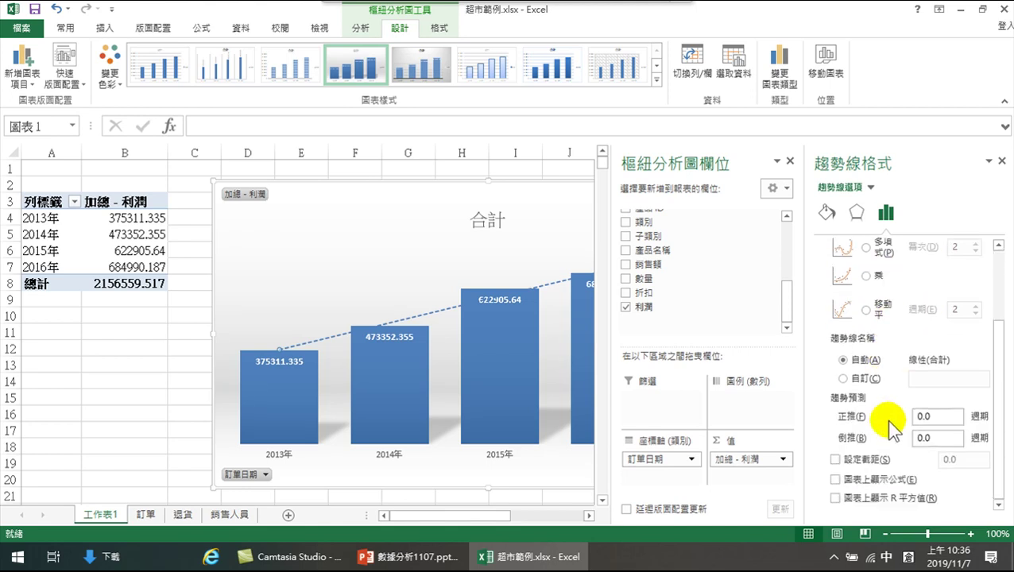
click(835, 480)
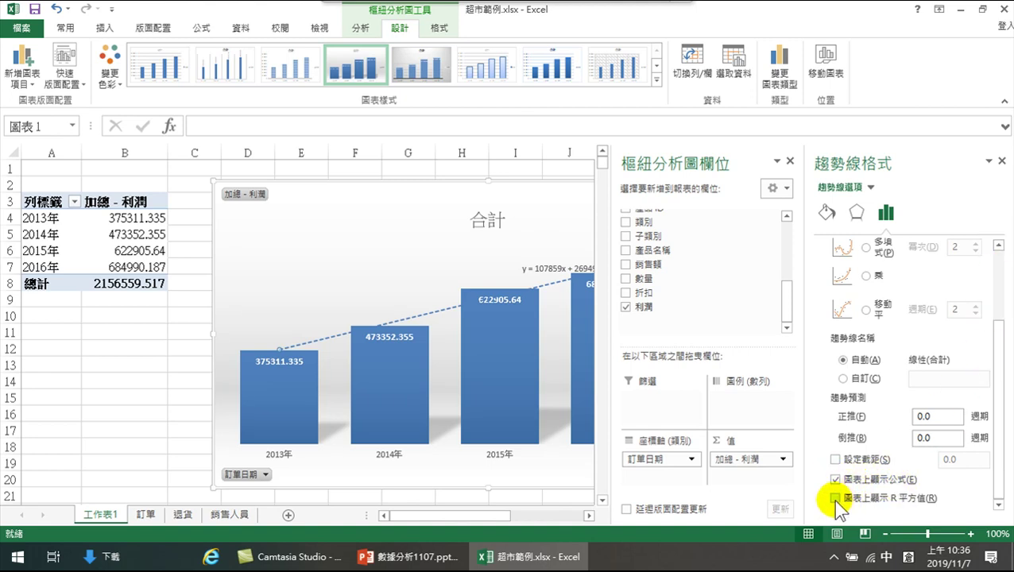
click(835, 498)
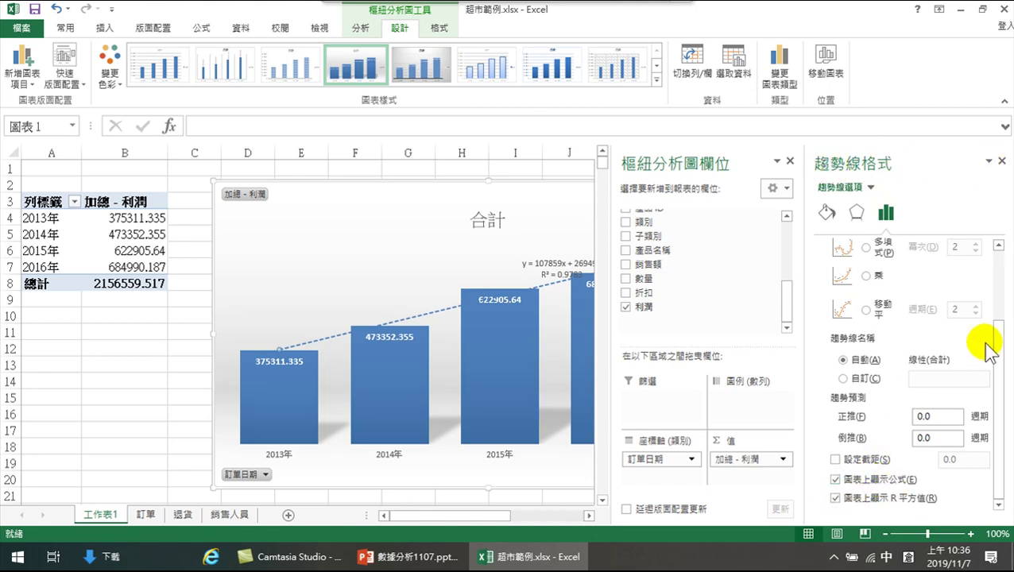
drag(996, 339, 1008, 405)
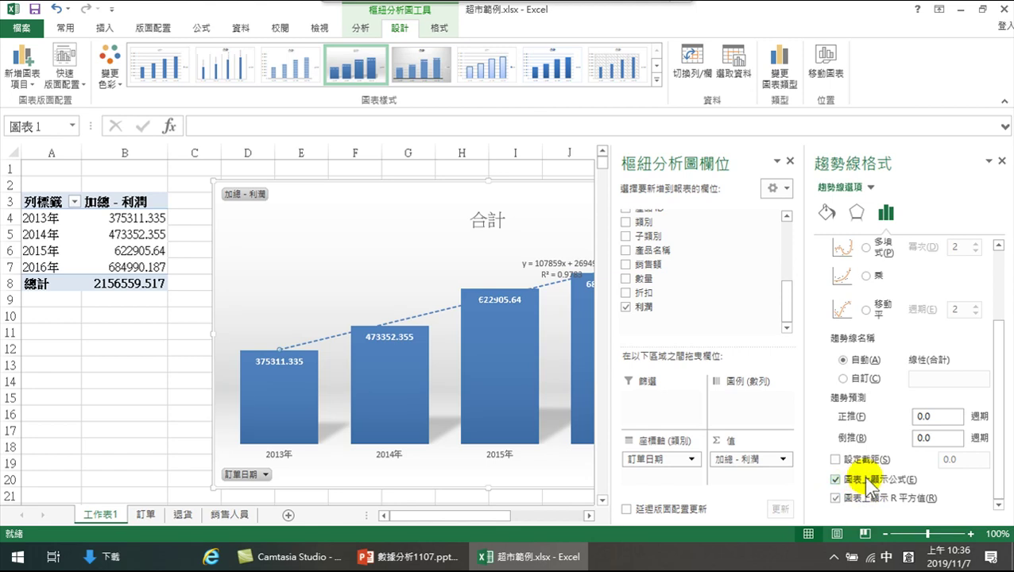
Close the Format Trendline pane and move the equation label to the chart's top-right corner
click(1000, 161)
click(560, 264)
drag(549, 255, 704, 192)
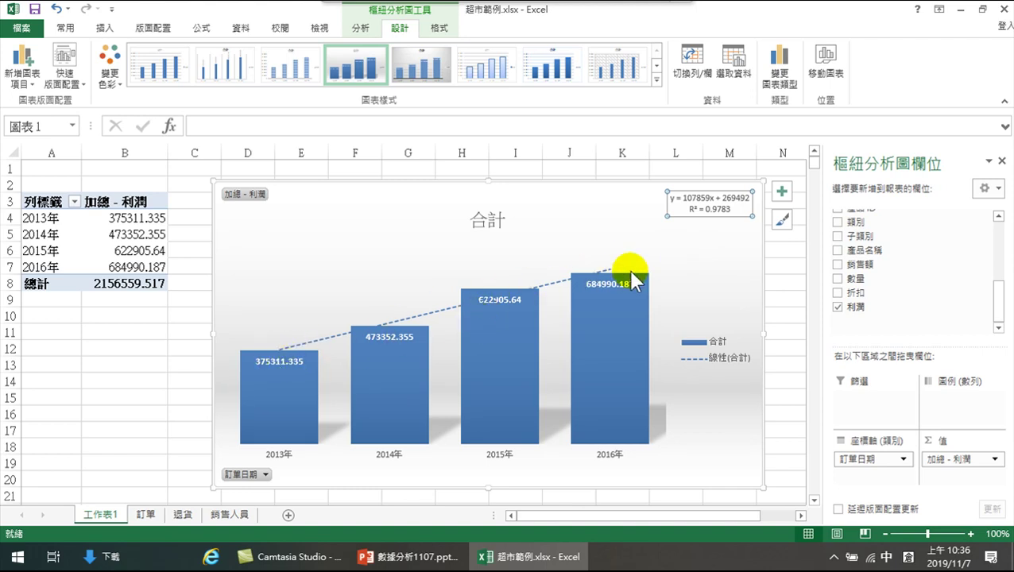
mouse_move(629, 304)
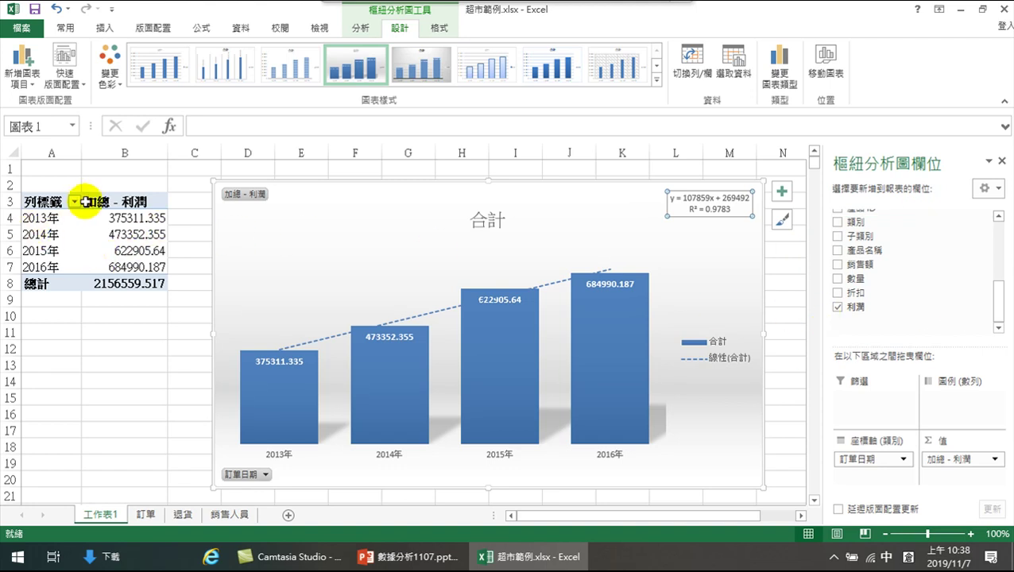
mouse_move(86, 224)
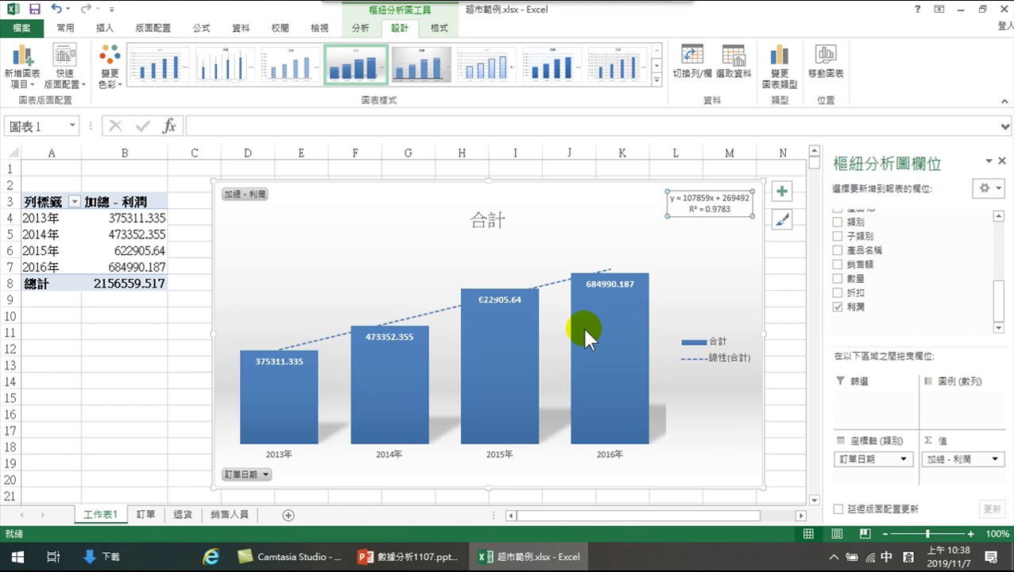
mouse_move(588, 338)
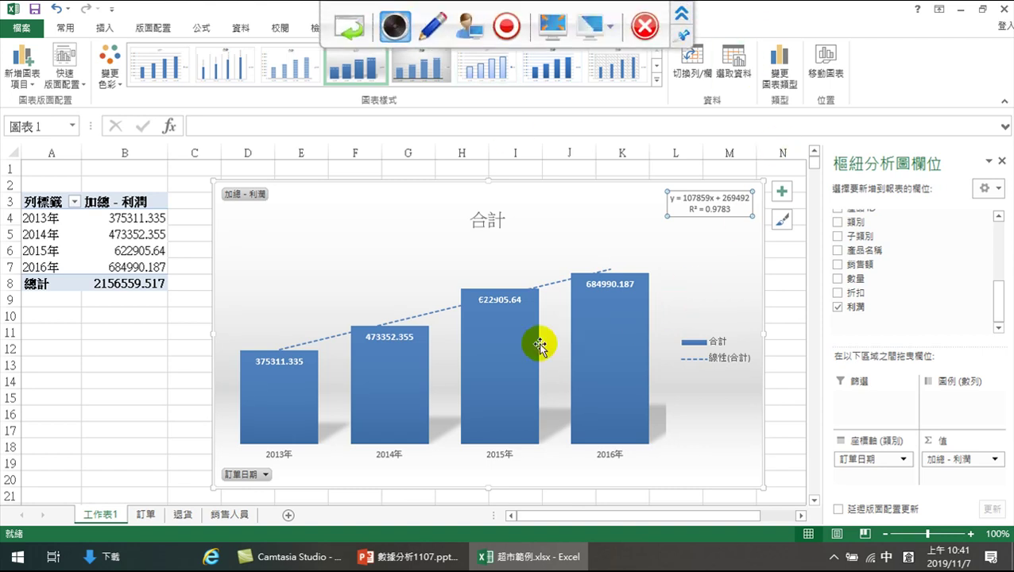
Create a pivot table on a new sheet from the 訂單 order data
click(146, 516)
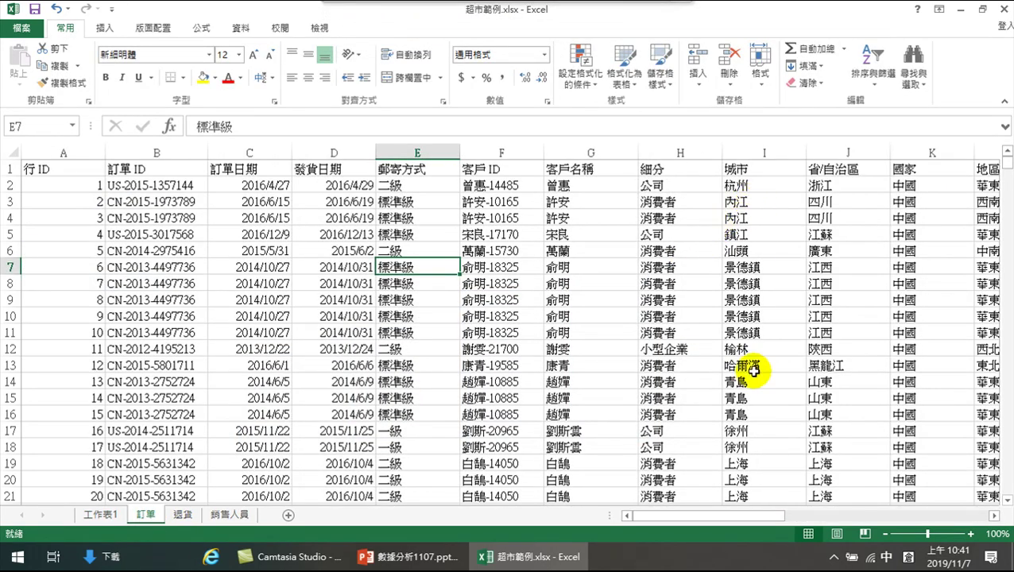
drag(685, 517, 790, 543)
click(148, 218)
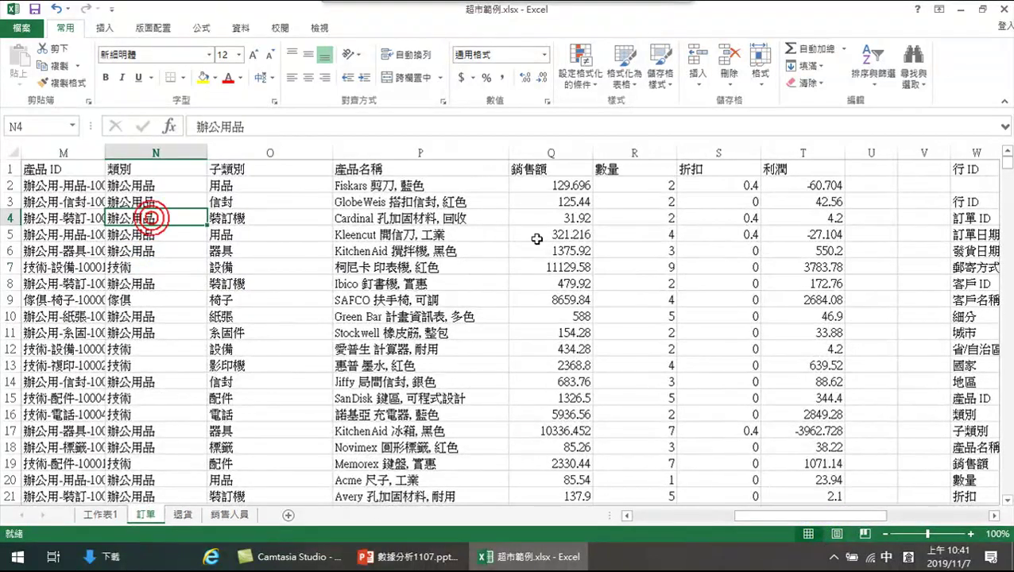
click(775, 263)
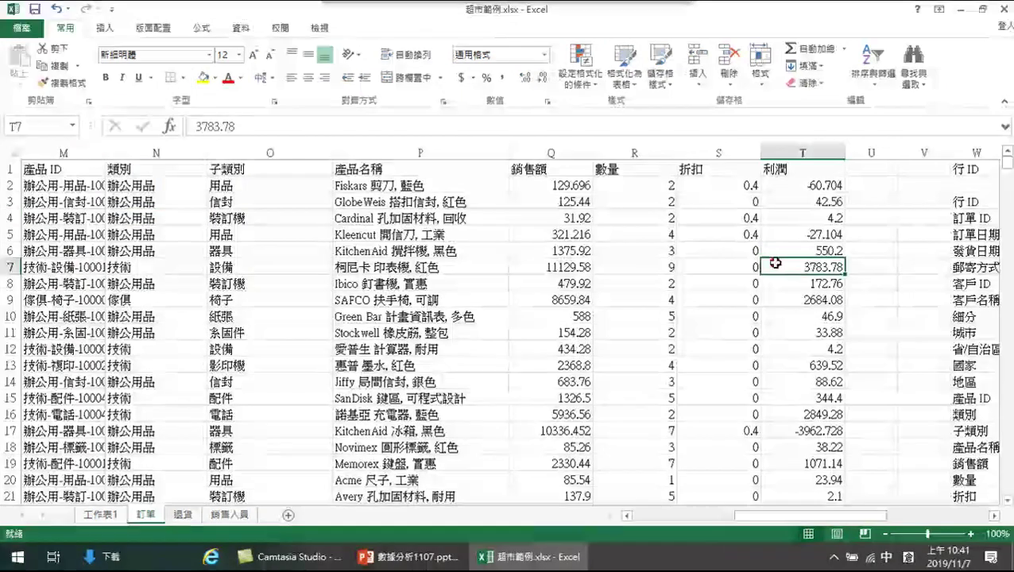
click(104, 27)
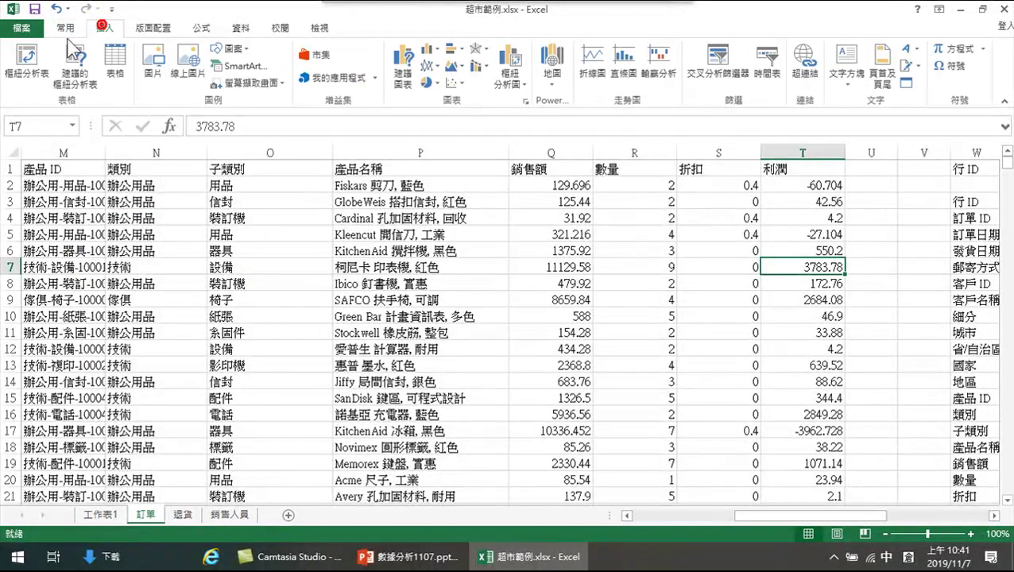
click(24, 56)
click(570, 422)
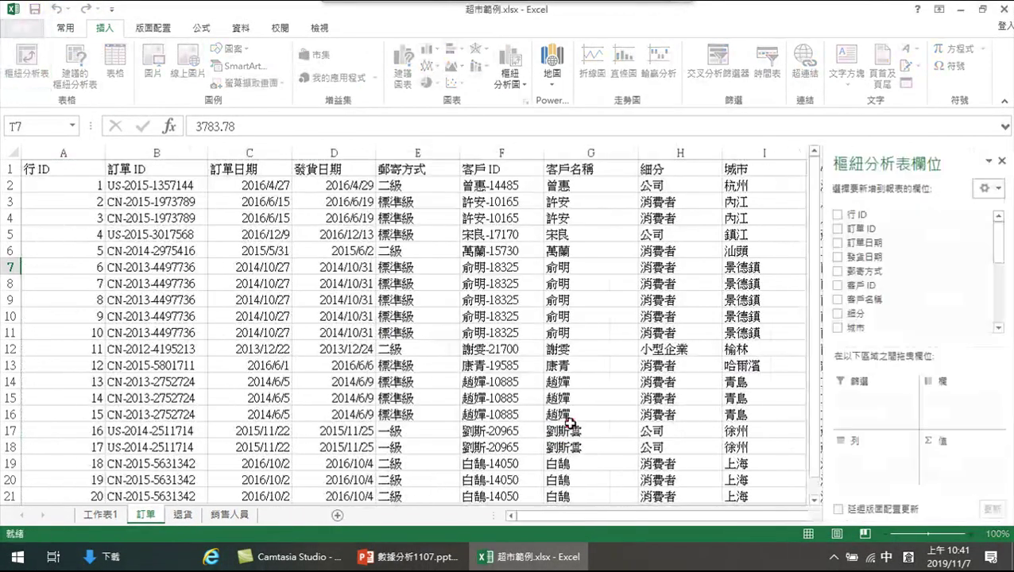
Add 類別 as the row field and 利潤 as the summed value
scroll(884, 281, down, 3)
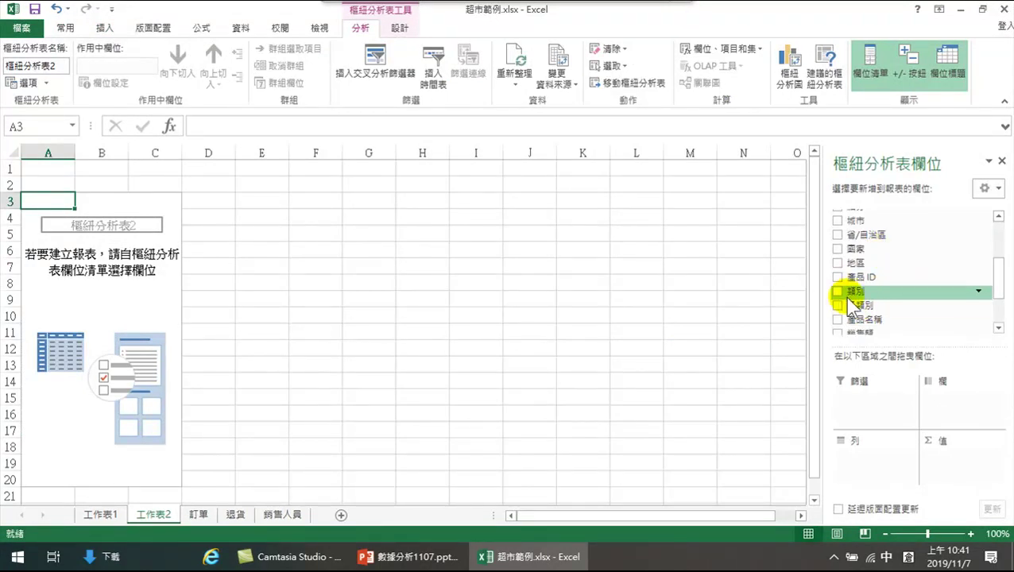
click(837, 291)
scroll(874, 292, up, 3)
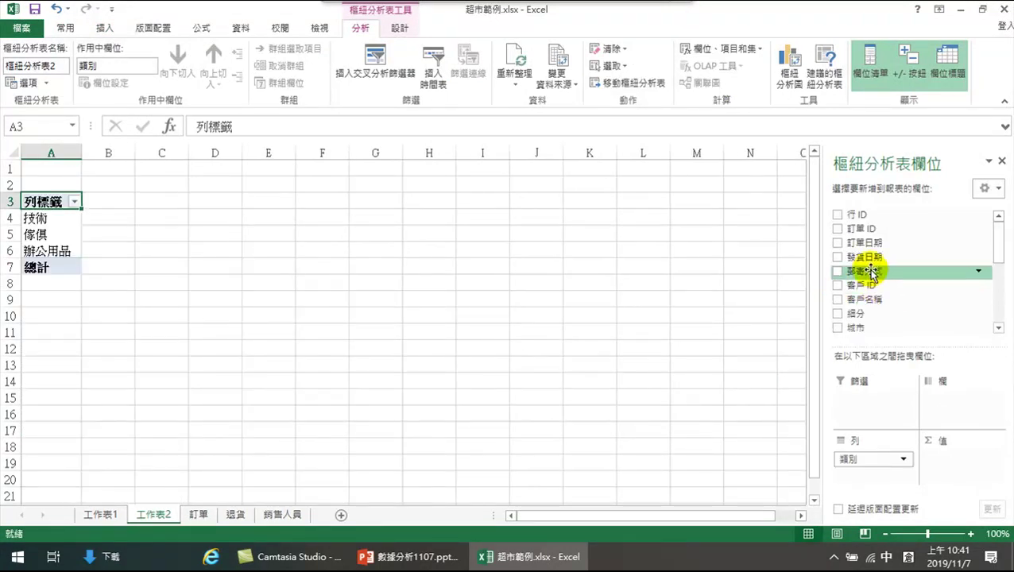
drag(999, 246, 998, 301)
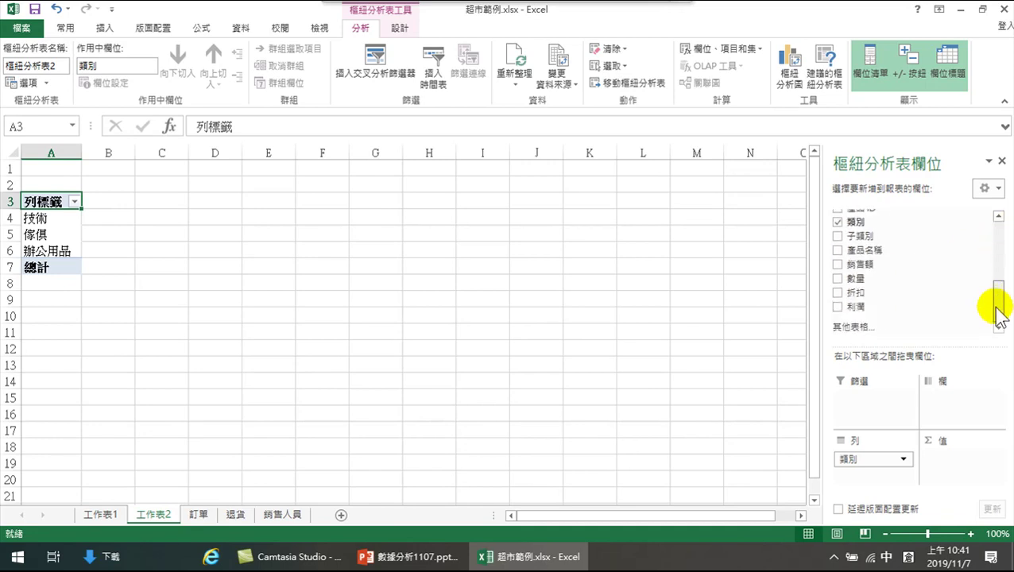
click(839, 308)
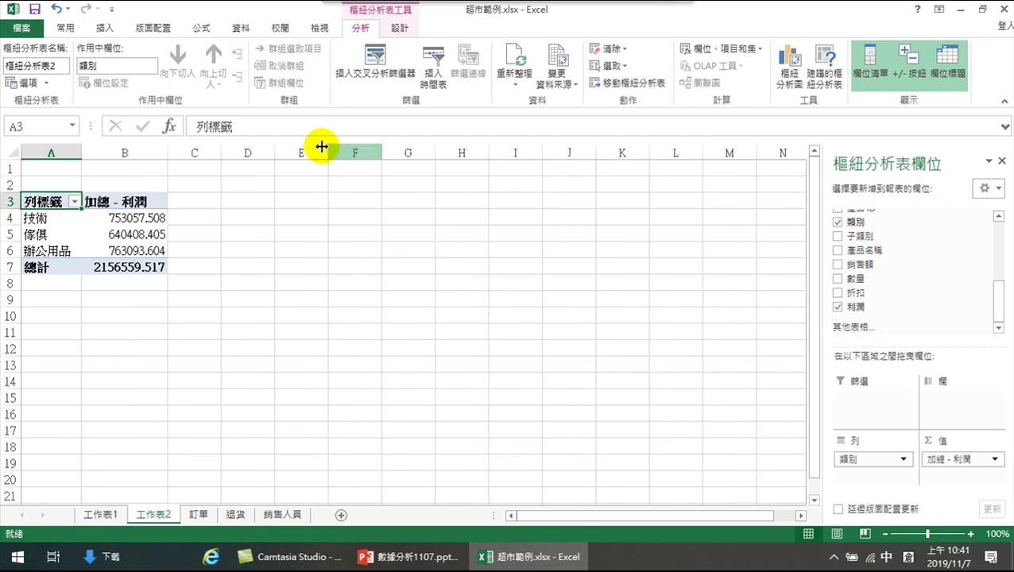
Insert a clustered column pivot chart, apply the shaded data-labelled style, and enlarge it
click(124, 232)
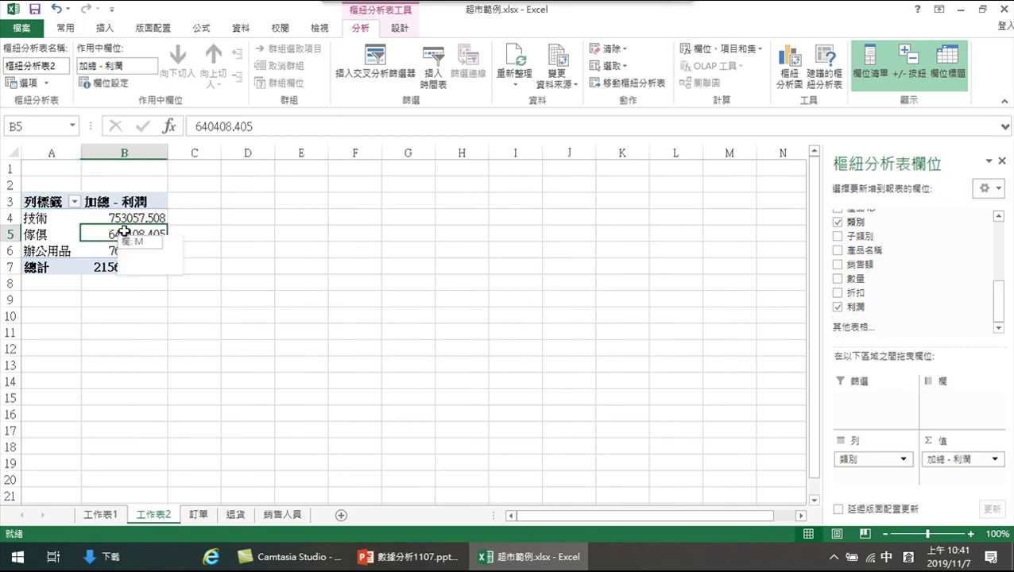
click(785, 63)
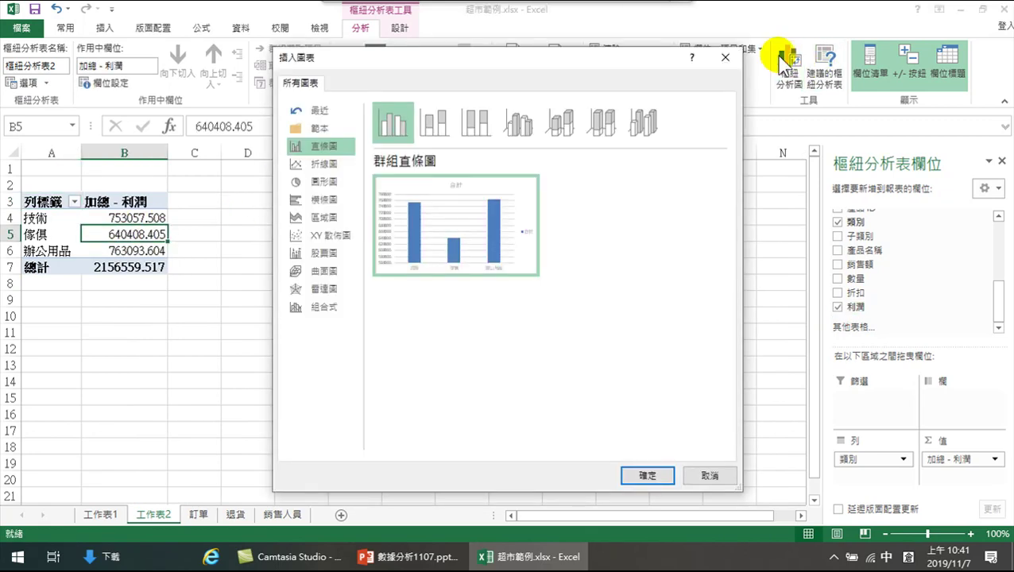
click(647, 475)
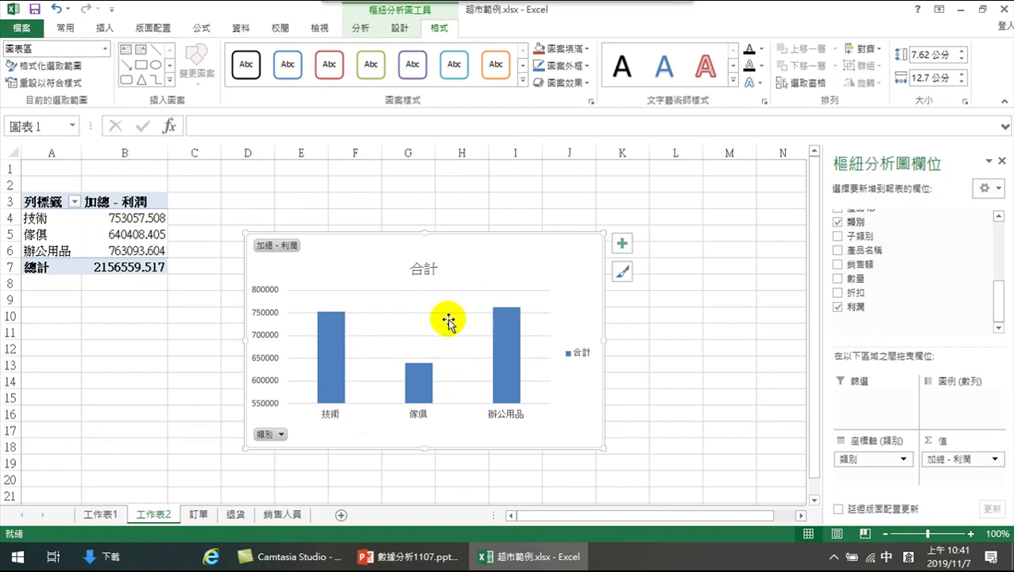
click(398, 29)
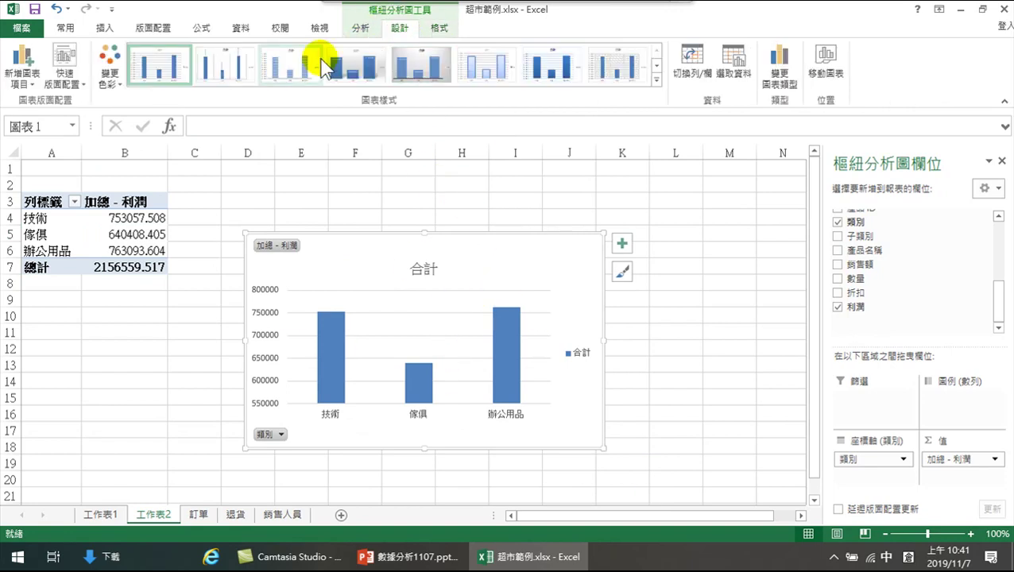
click(366, 67)
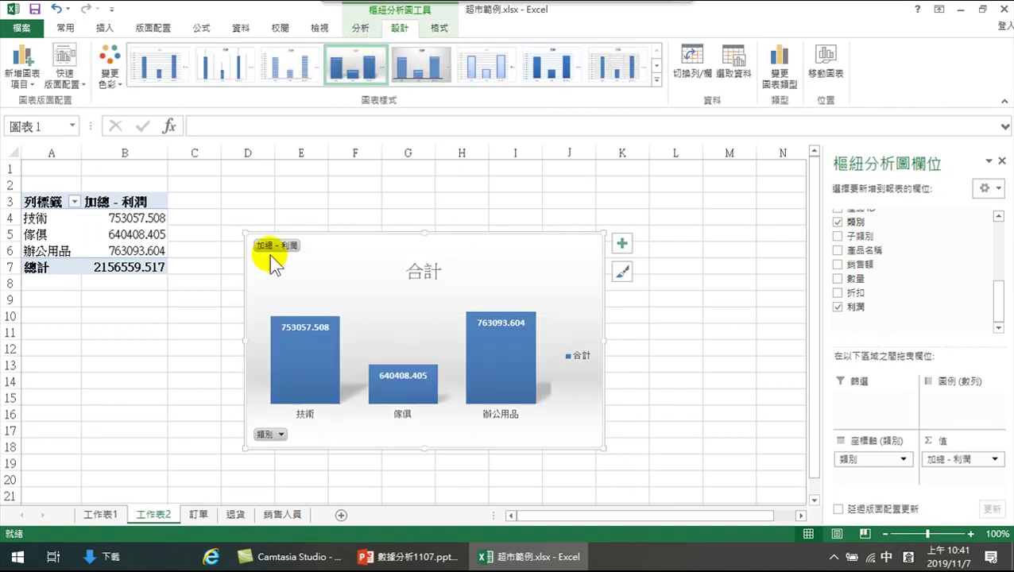
drag(245, 235, 215, 193)
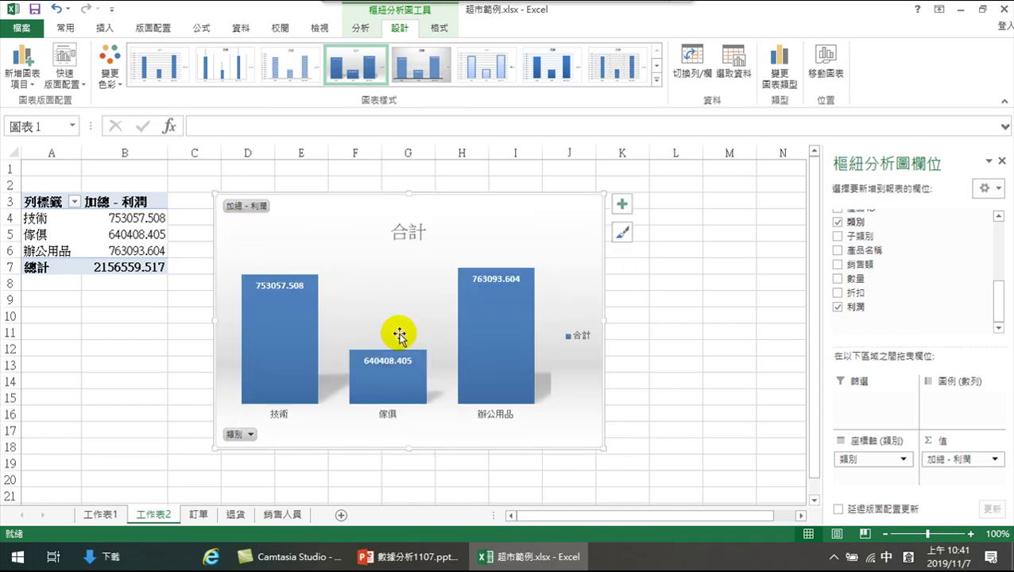
Sort the category profits from largest to smallest
click(125, 216)
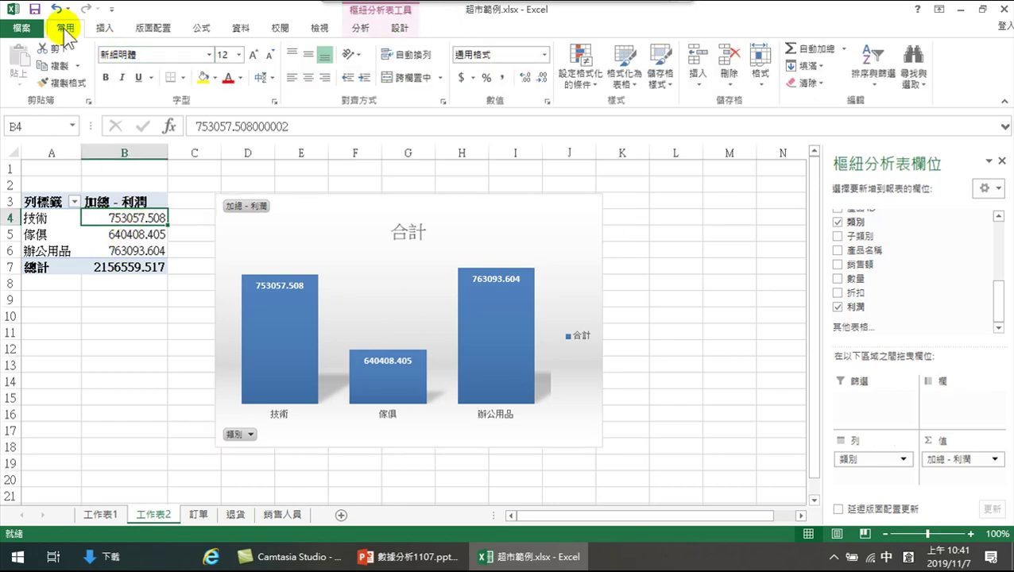
click(869, 58)
click(890, 121)
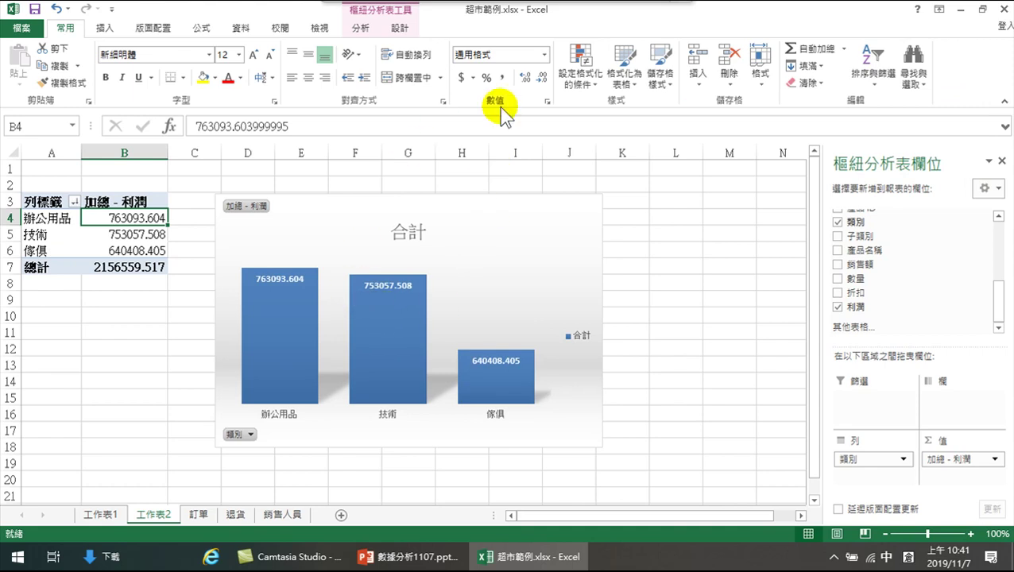
Format profits B4:B6 with Comma Style and no decimal places
click(501, 77)
drag(133, 220, 137, 252)
click(500, 78)
click(541, 77)
click(541, 77)
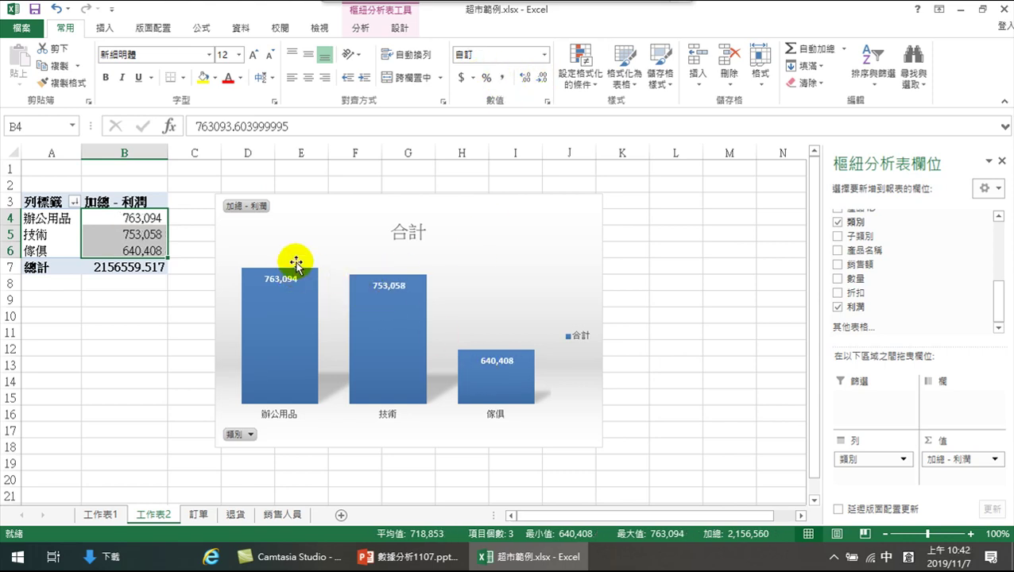